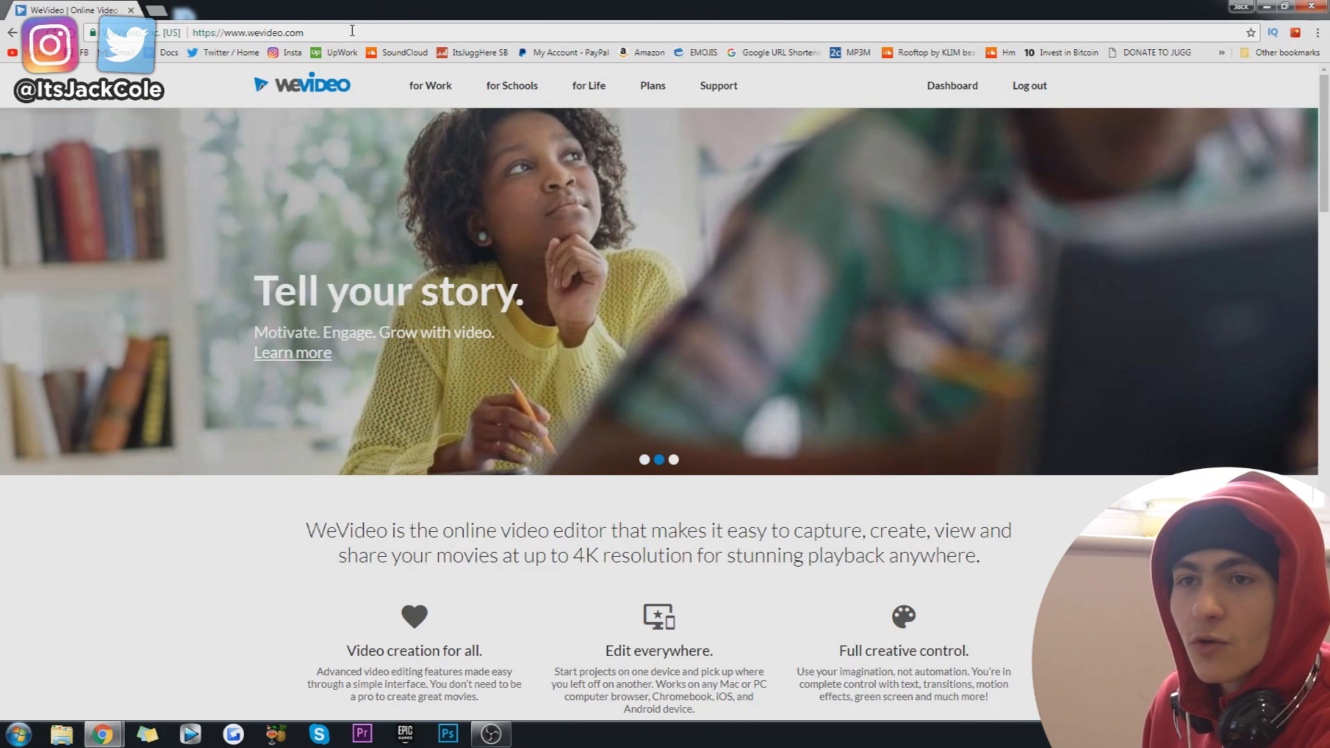
# Step: View WeVideo's subscription plans for individuals and businesses
pyautogui.click(351, 30)
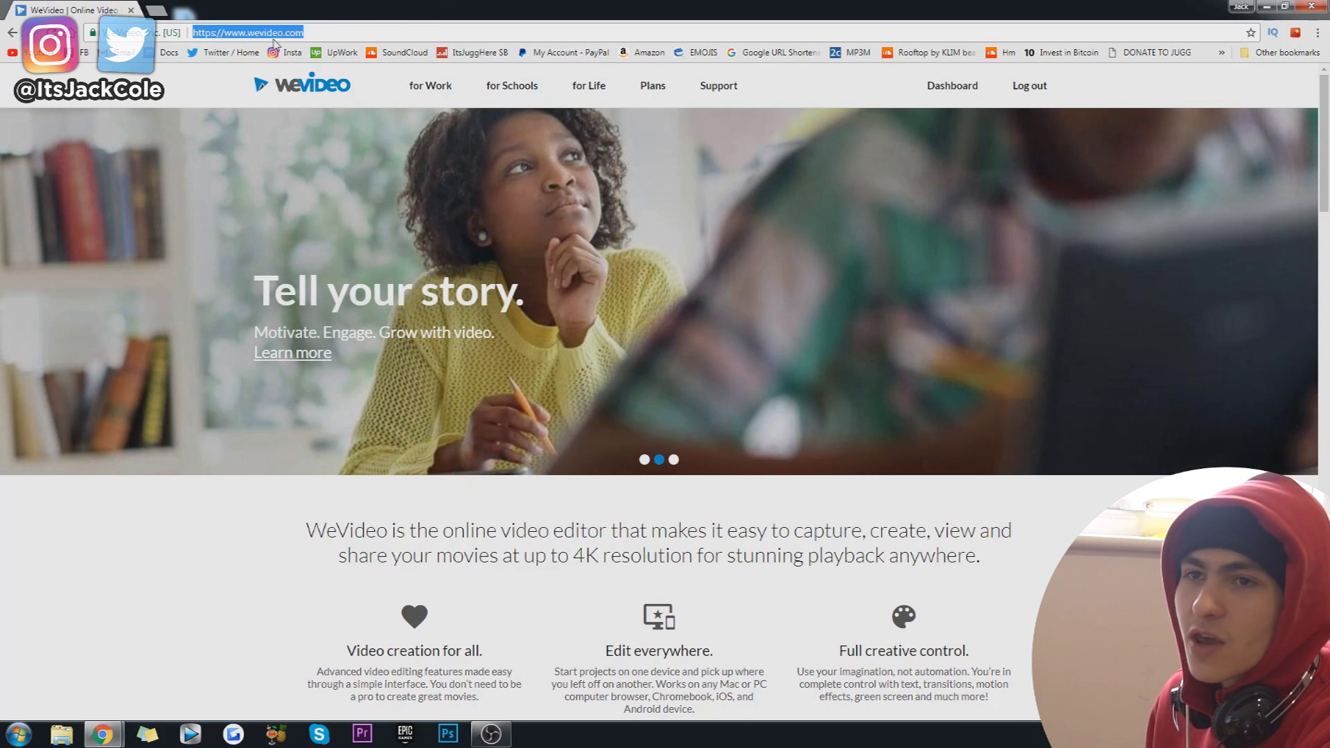
pyautogui.click(308, 152)
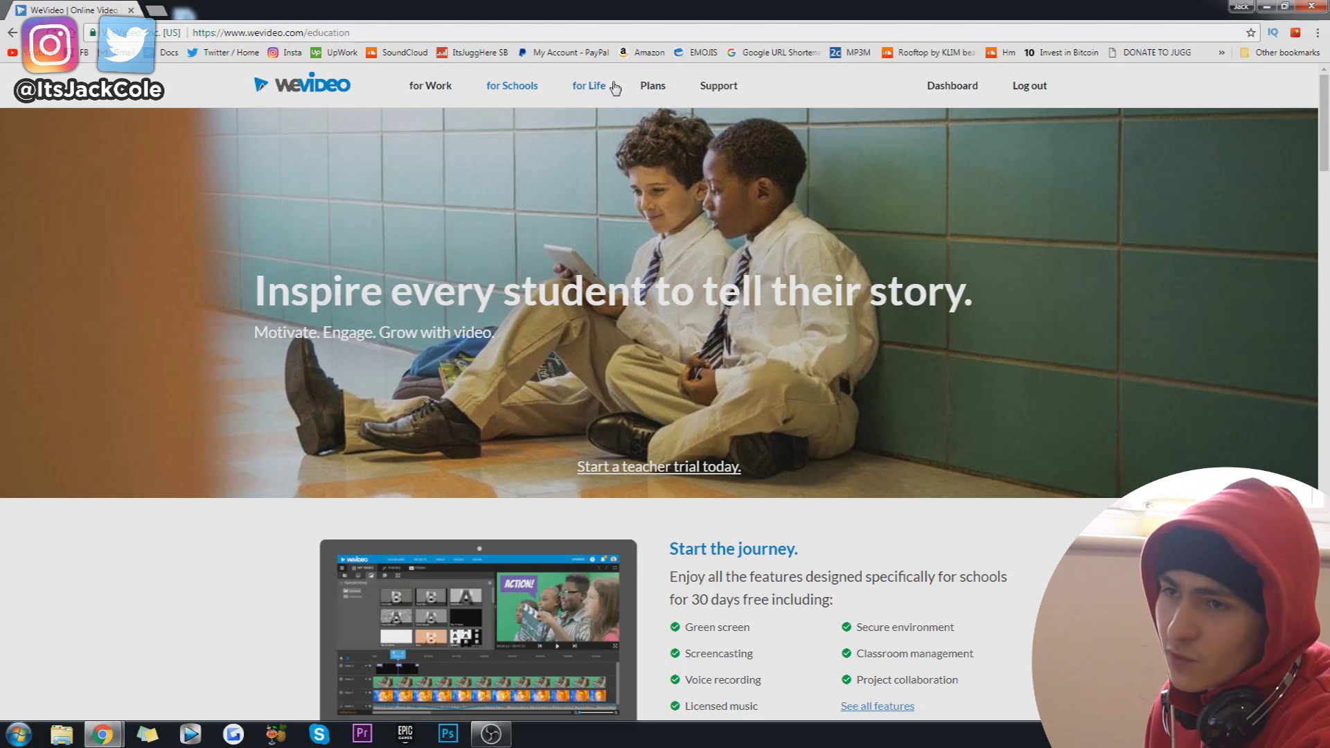
pyautogui.click(654, 90)
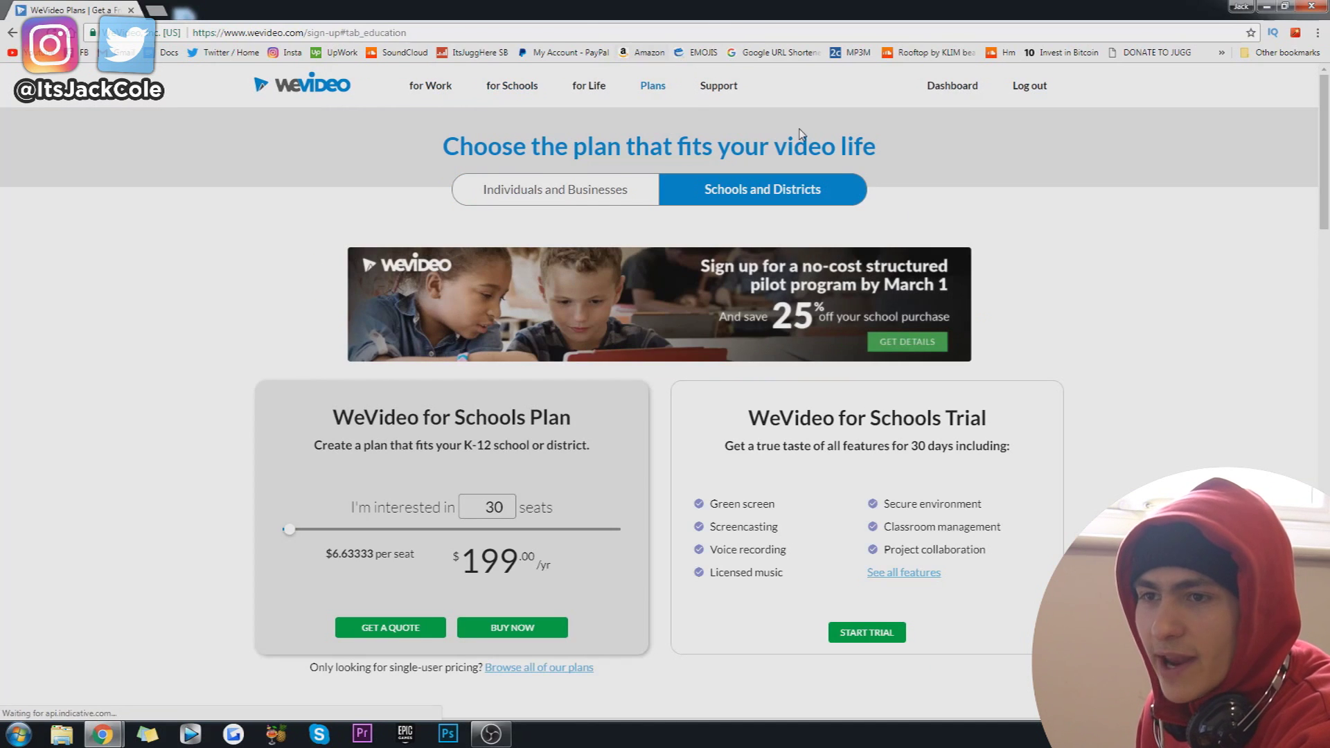
pyautogui.click(616, 193)
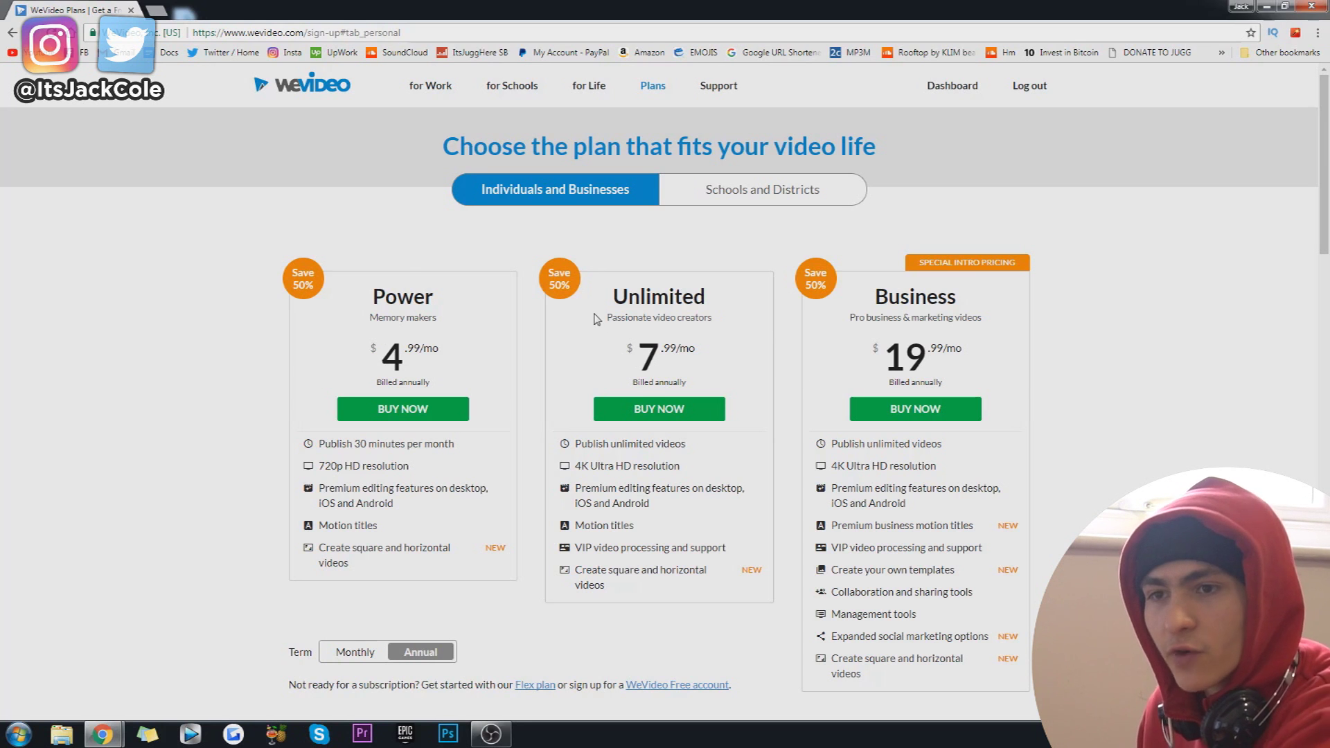
# Step: Choose the free plan in the plan comparison table and dismiss the purchase notice on the dashboard
pyautogui.scroll(-20, 409, 267)
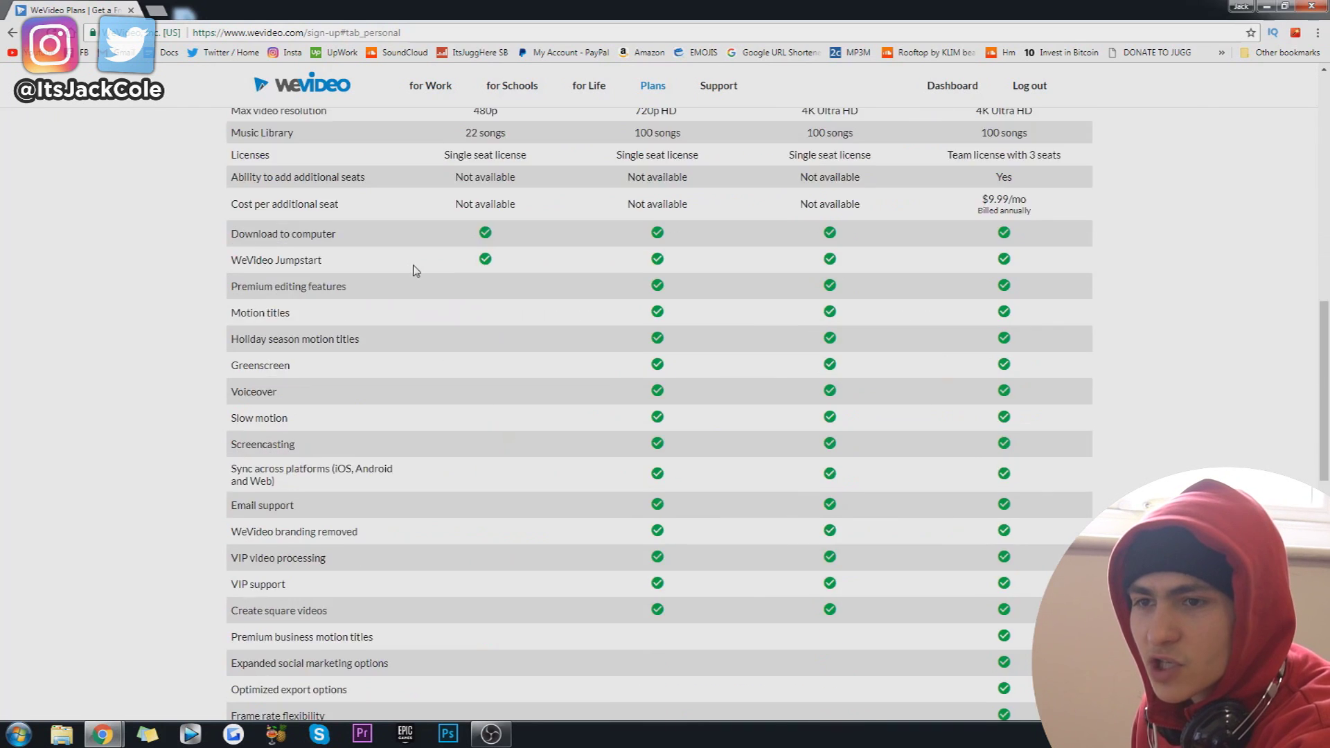
pyautogui.click(487, 504)
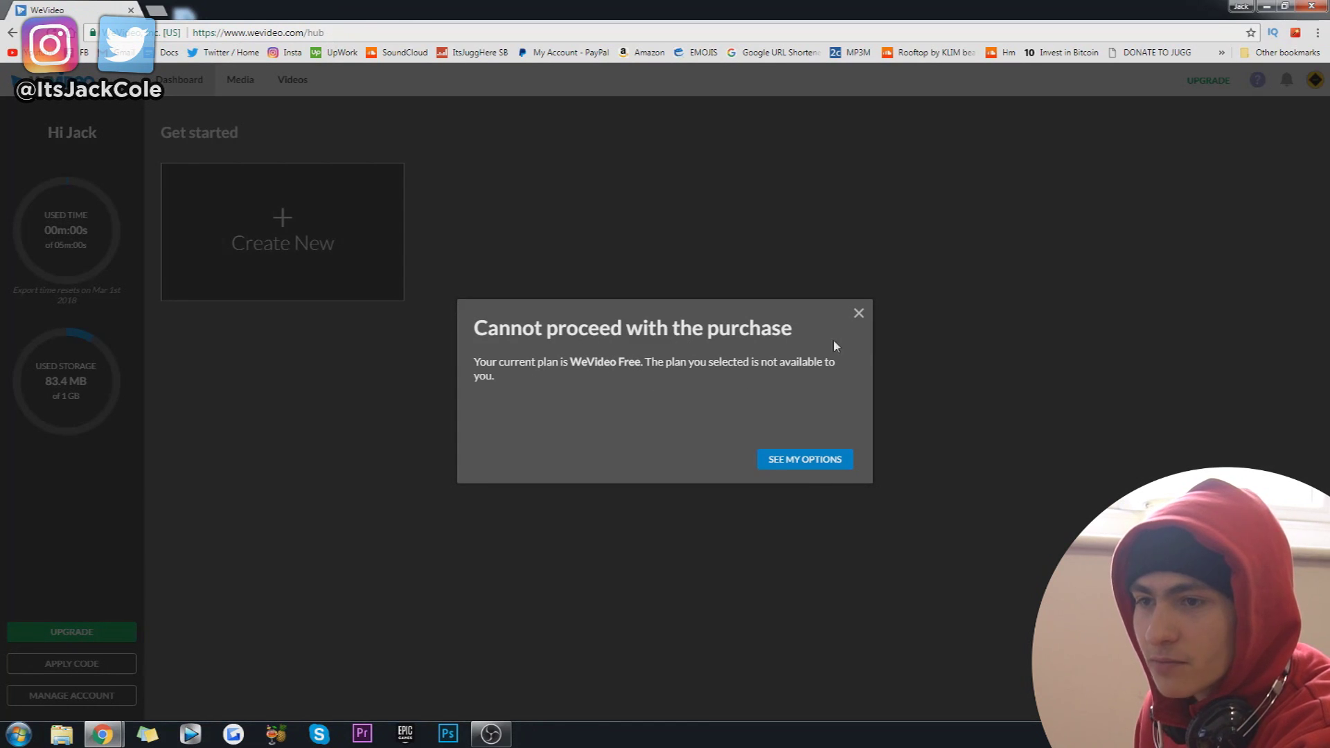
pyautogui.click(858, 315)
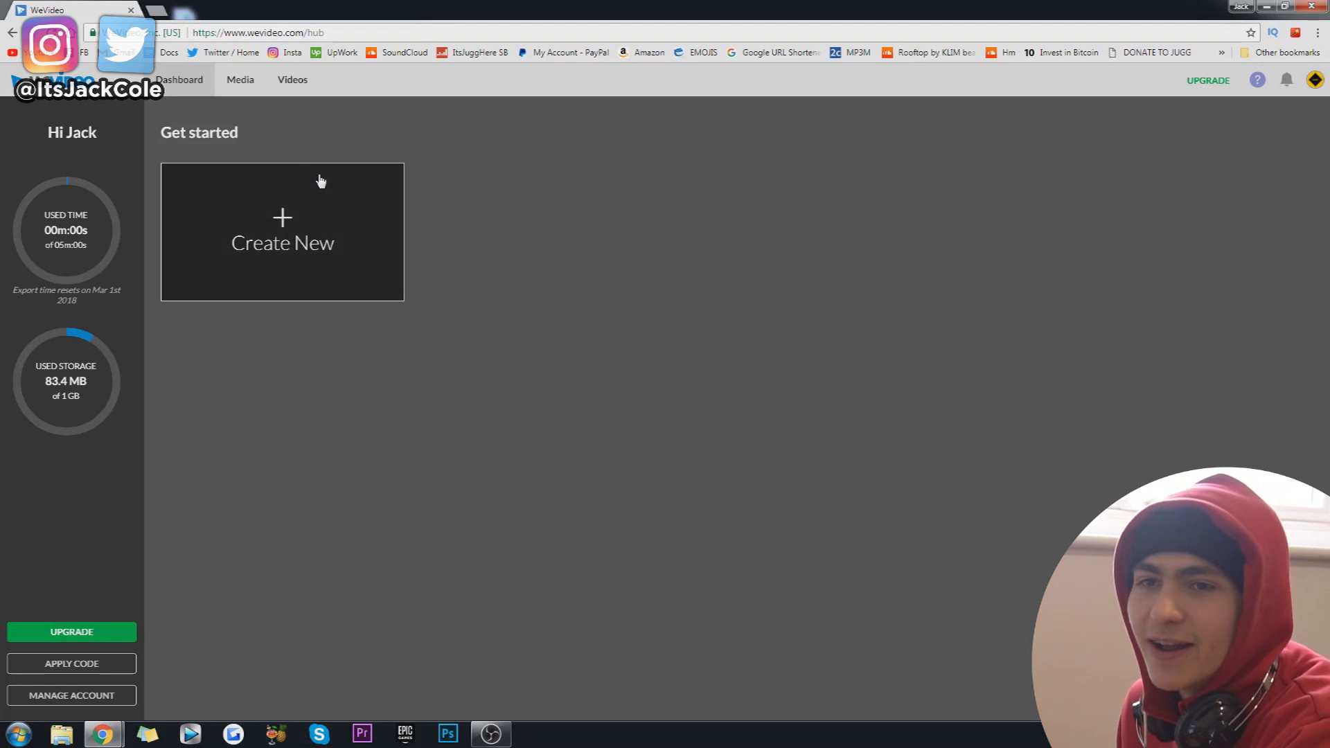
# Step: Create a new video project and close the media import prompt
pyautogui.click(296, 193)
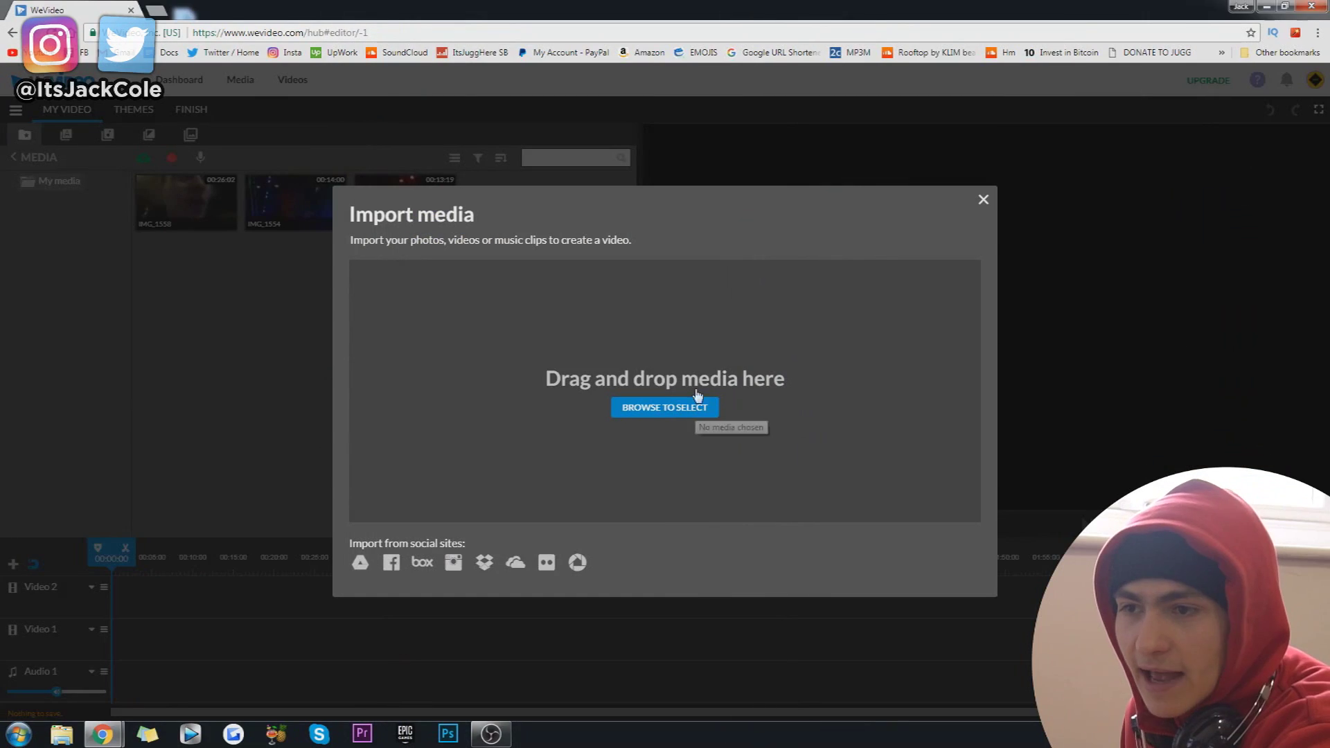
pyautogui.click(984, 199)
pyautogui.moveTo(512, 267); pyautogui.dragTo(181, 205)
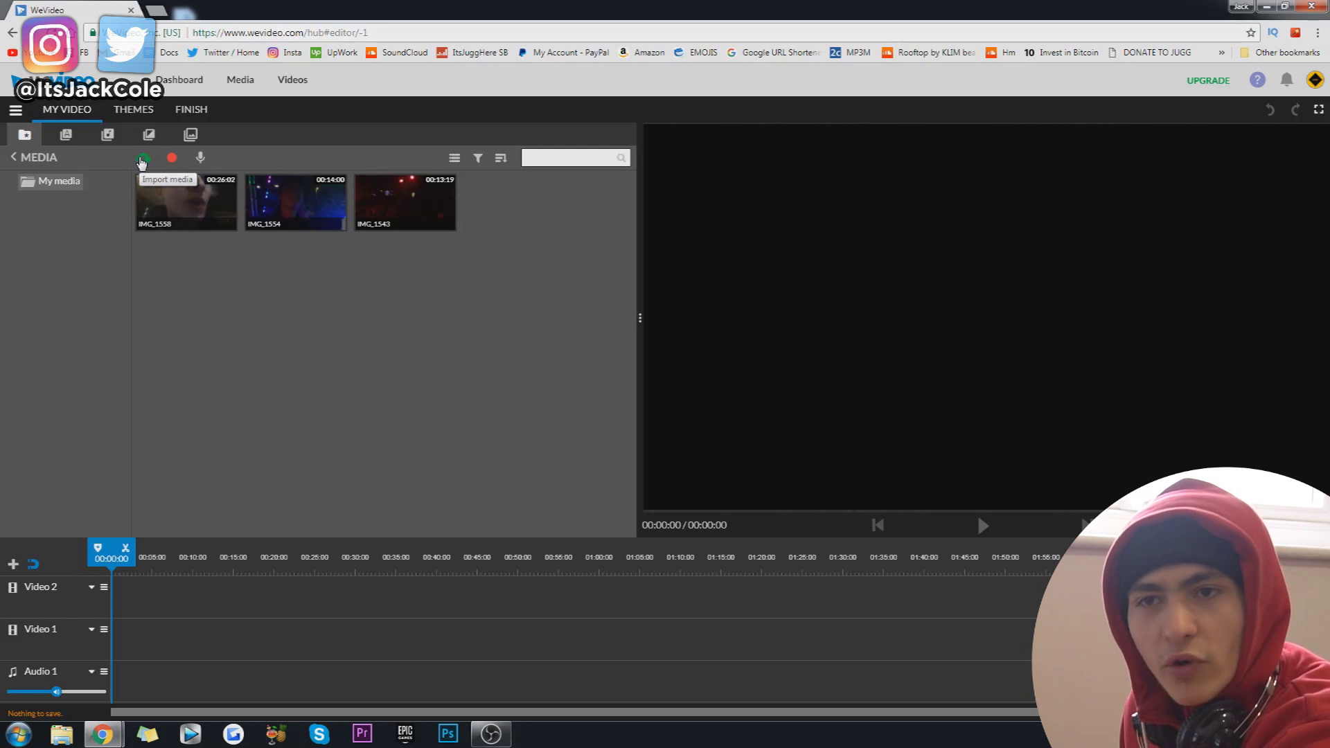
# Step: Import the clips IMG_1537, IMG_1540, IMG_1554 and IMG_1556 from the vlogh folder into the project media
pyautogui.click(142, 161)
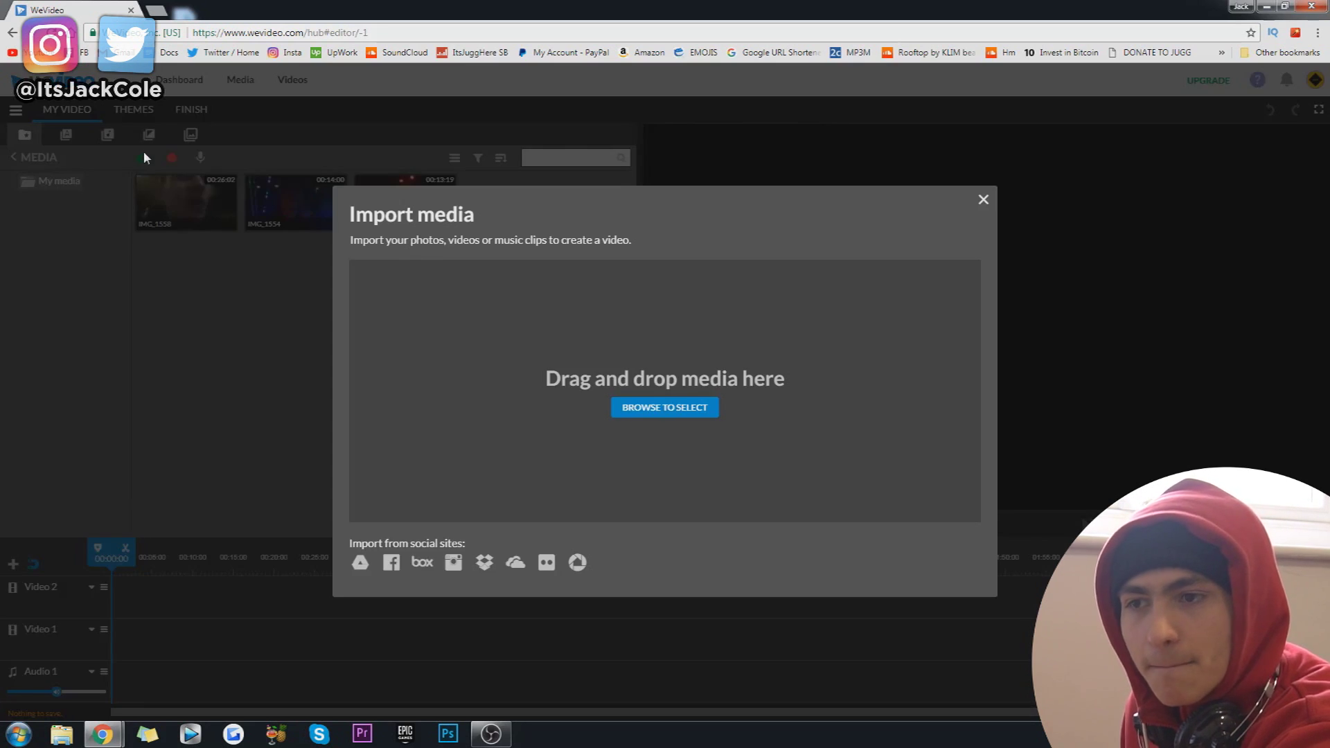
pyautogui.click(672, 408)
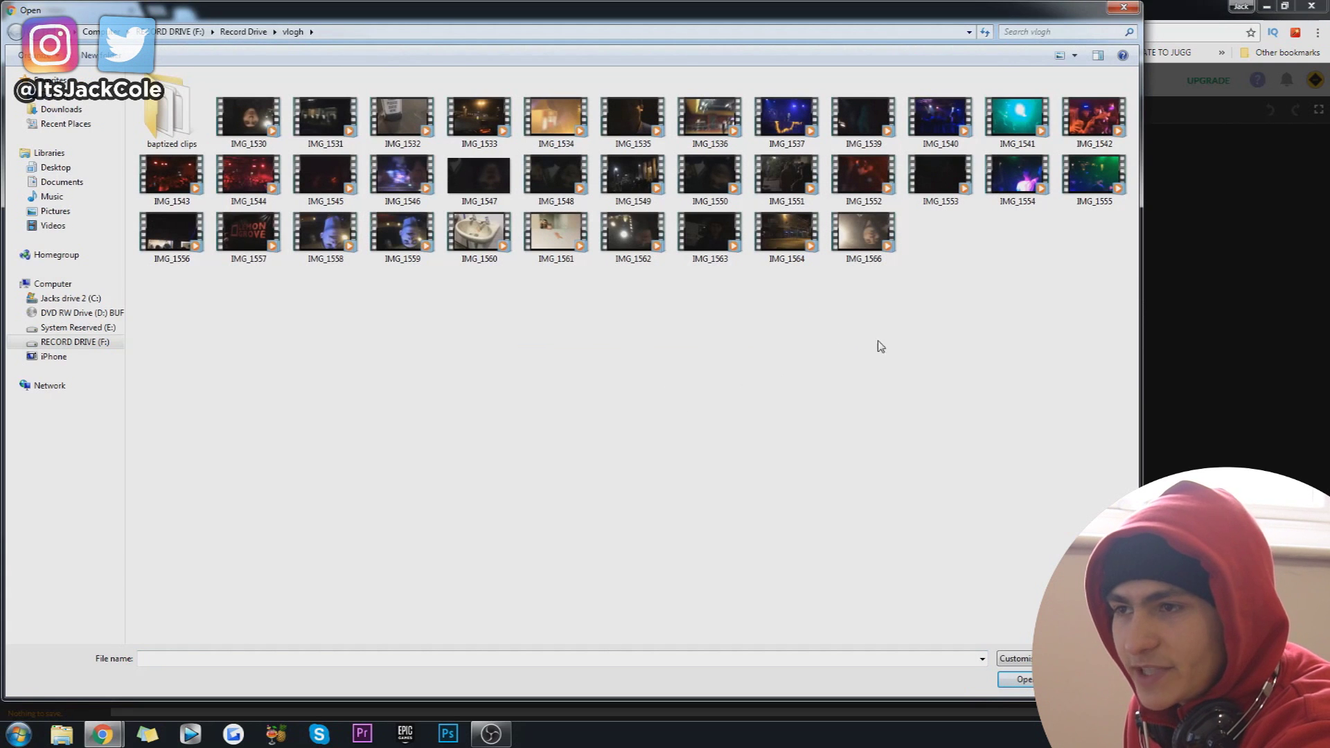
pyautogui.click(1022, 180)
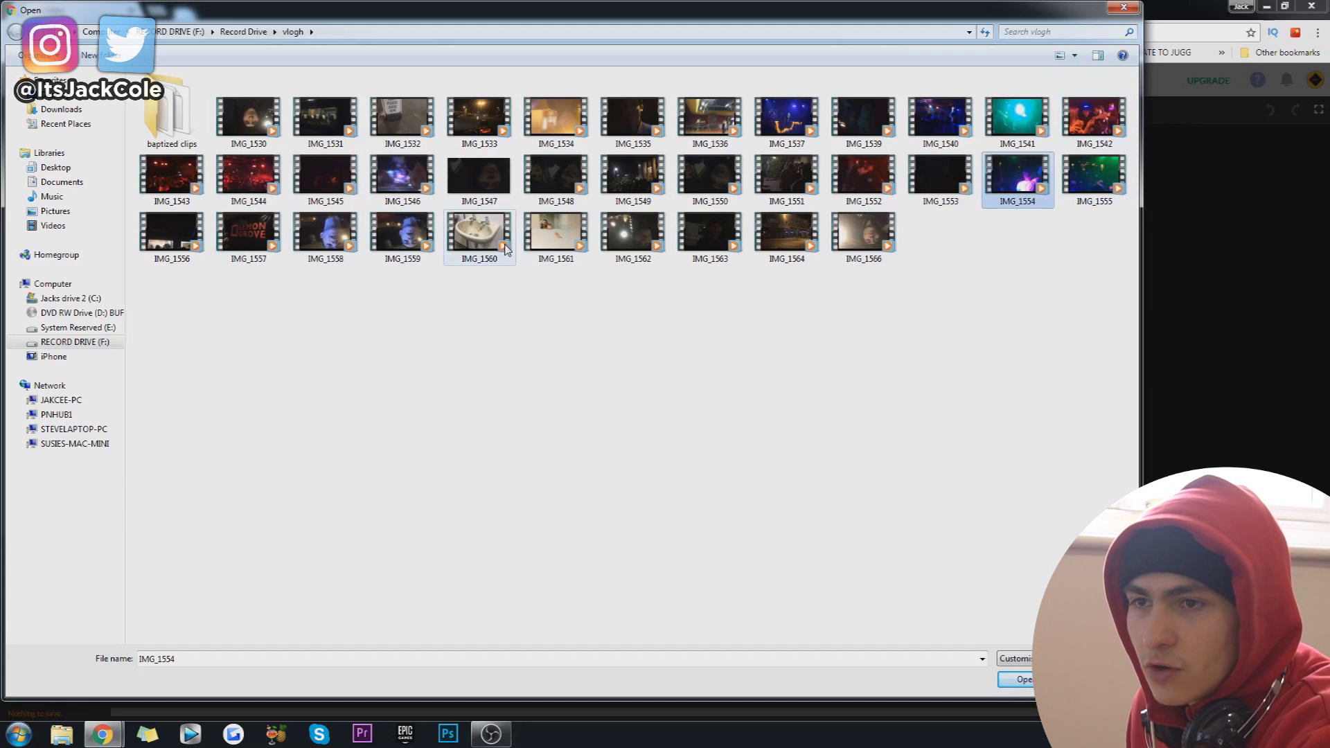
pyautogui.keyDown('ctrl'); pyautogui.click(175, 240); pyautogui.keyUp('ctrl')
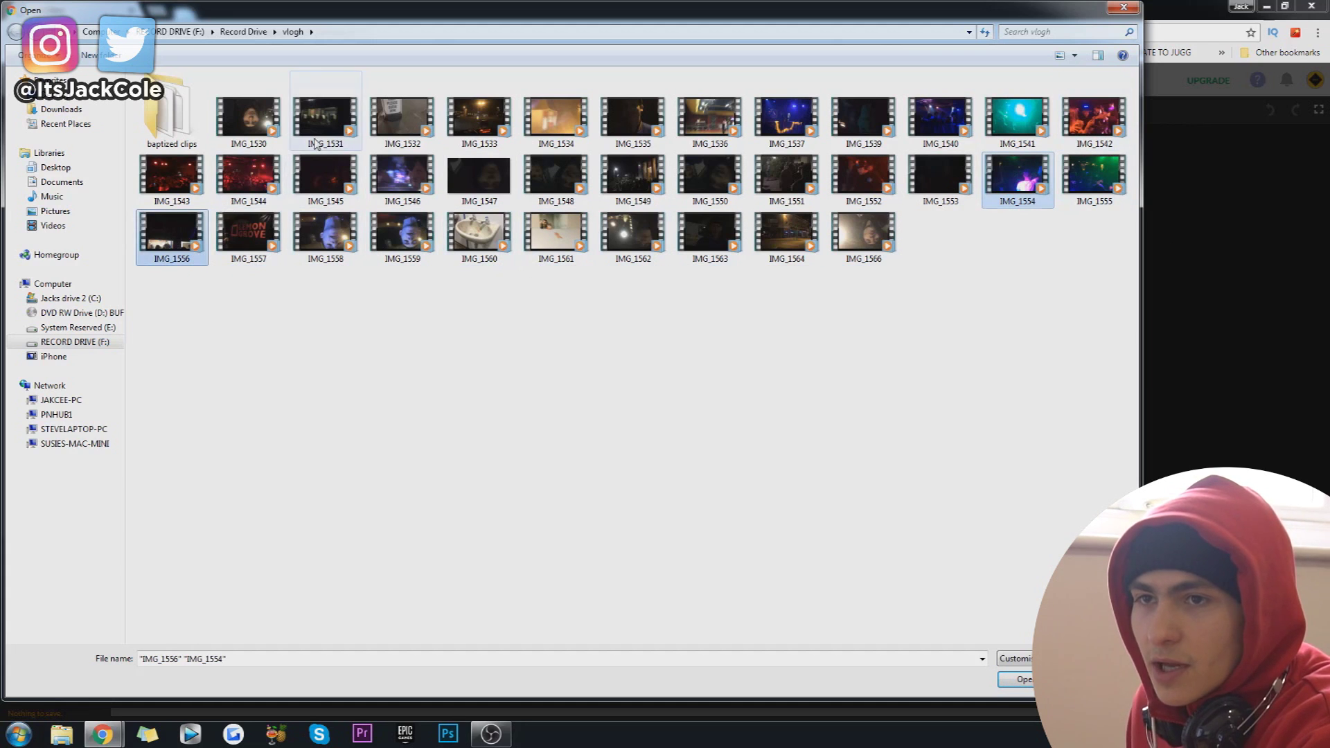
pyautogui.keyDown('ctrl'); pyautogui.click(1105, 118); pyautogui.keyUp('ctrl')
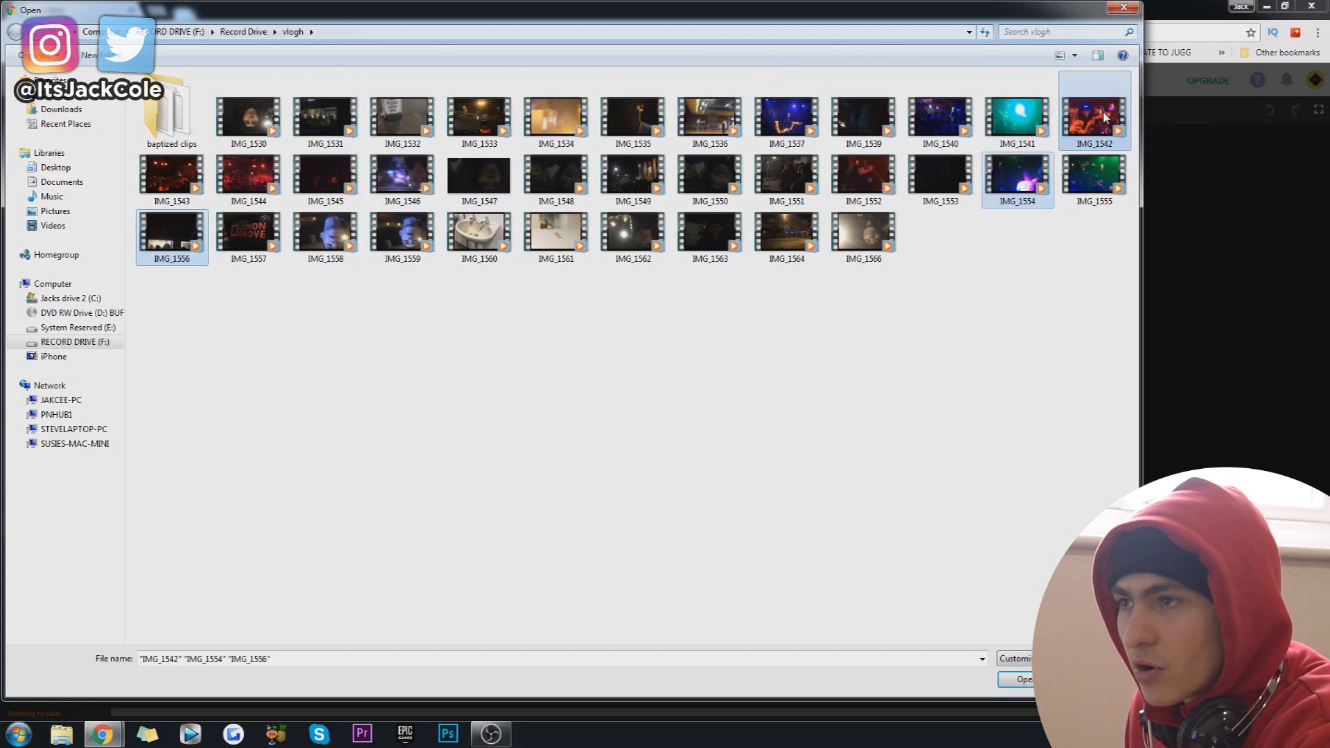
pyautogui.keyDown('ctrl'); pyautogui.click(1081, 128); pyautogui.keyUp('ctrl')
pyautogui.keyDown('ctrl'); pyautogui.click(942, 123); pyautogui.keyUp('ctrl')
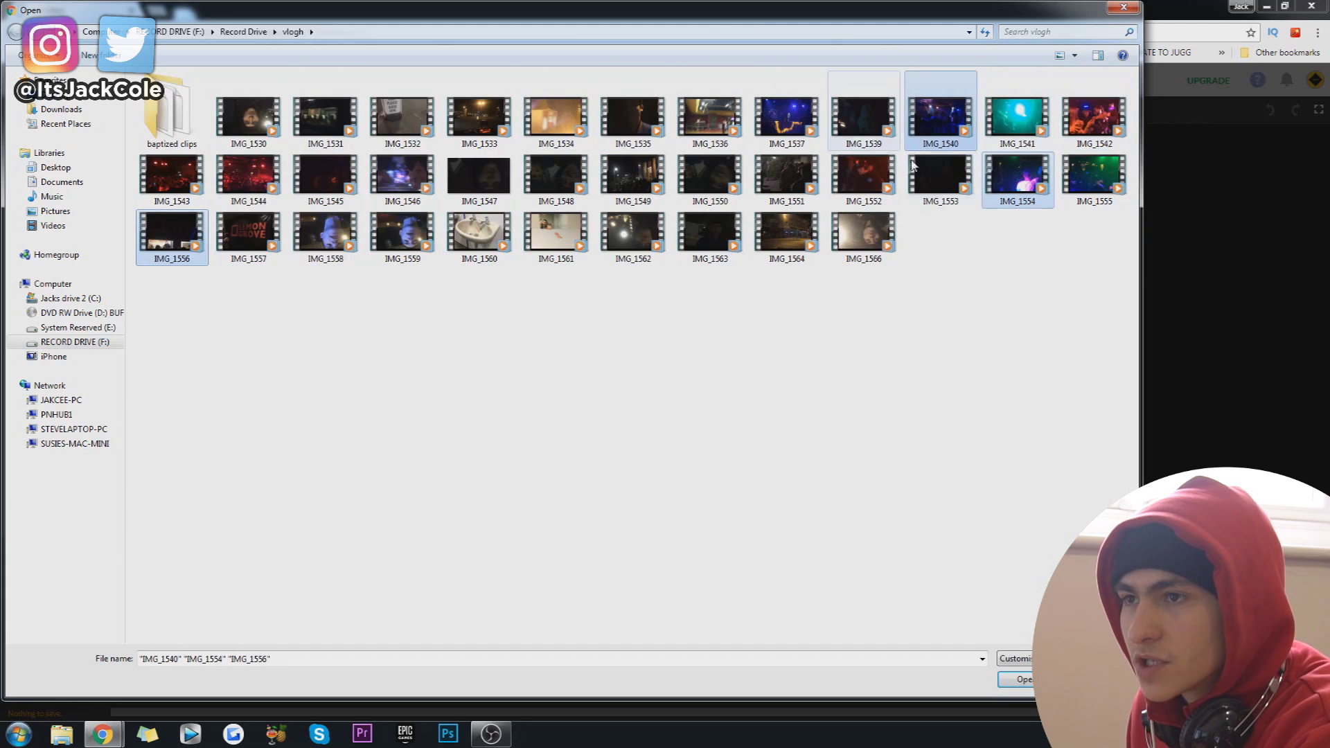
pyautogui.keyDown('ctrl'); pyautogui.click(804, 131); pyautogui.keyUp('ctrl')
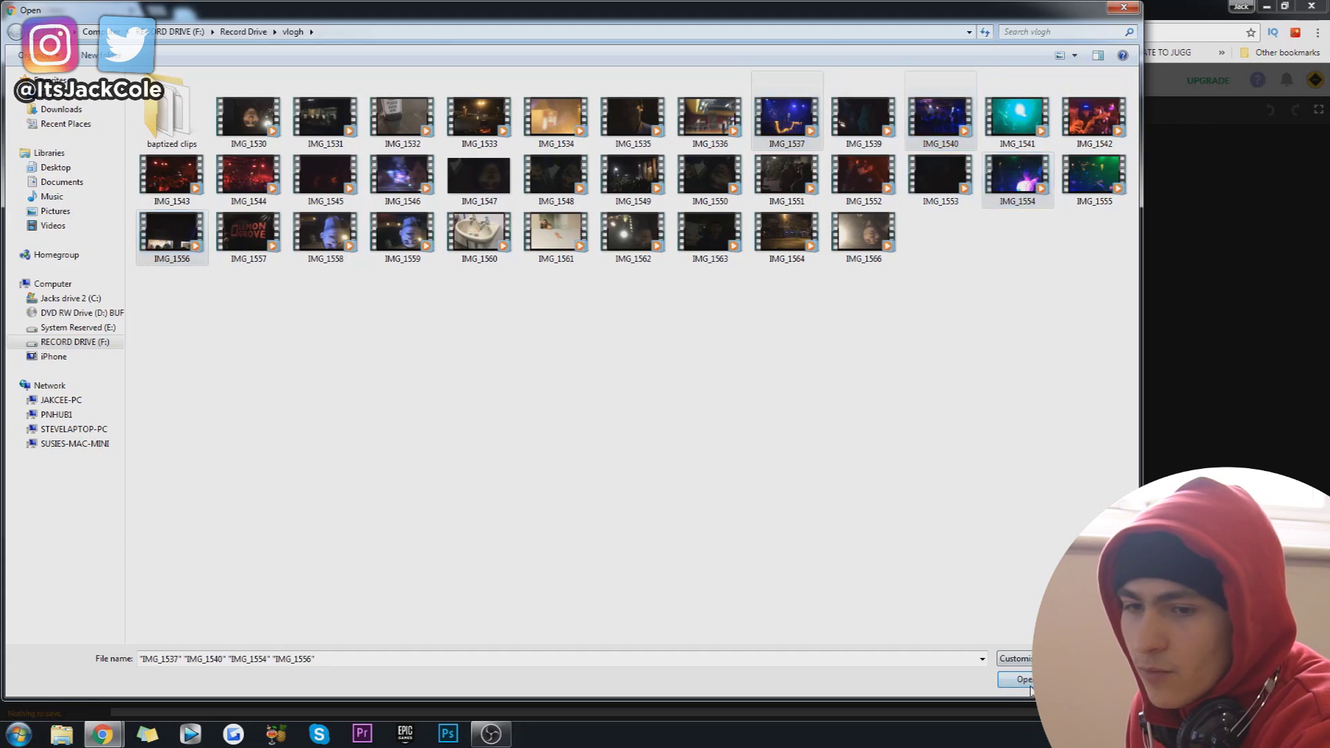
pyautogui.press('Return')
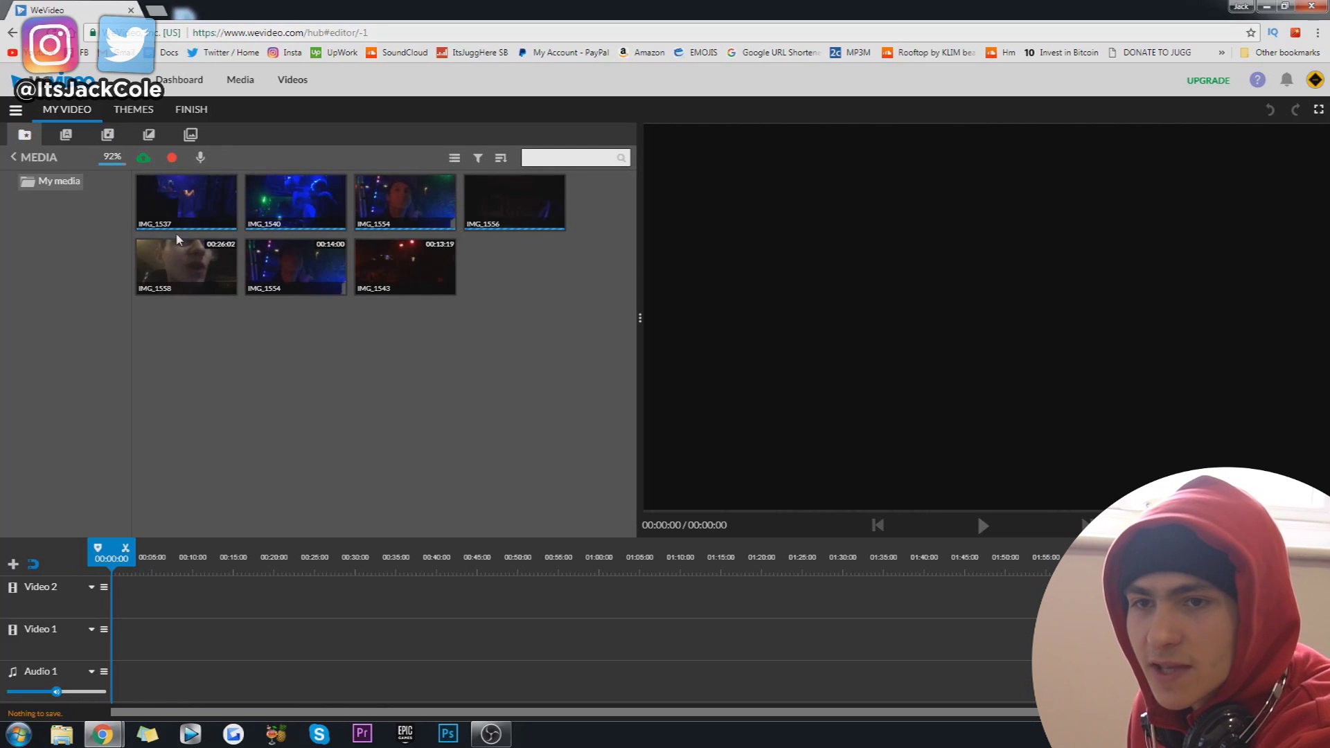
# Step: Place the IMG_1556 clip at the start of the Video 2 track
pyautogui.moveTo(183, 194); pyautogui.dragTo(118, 588)
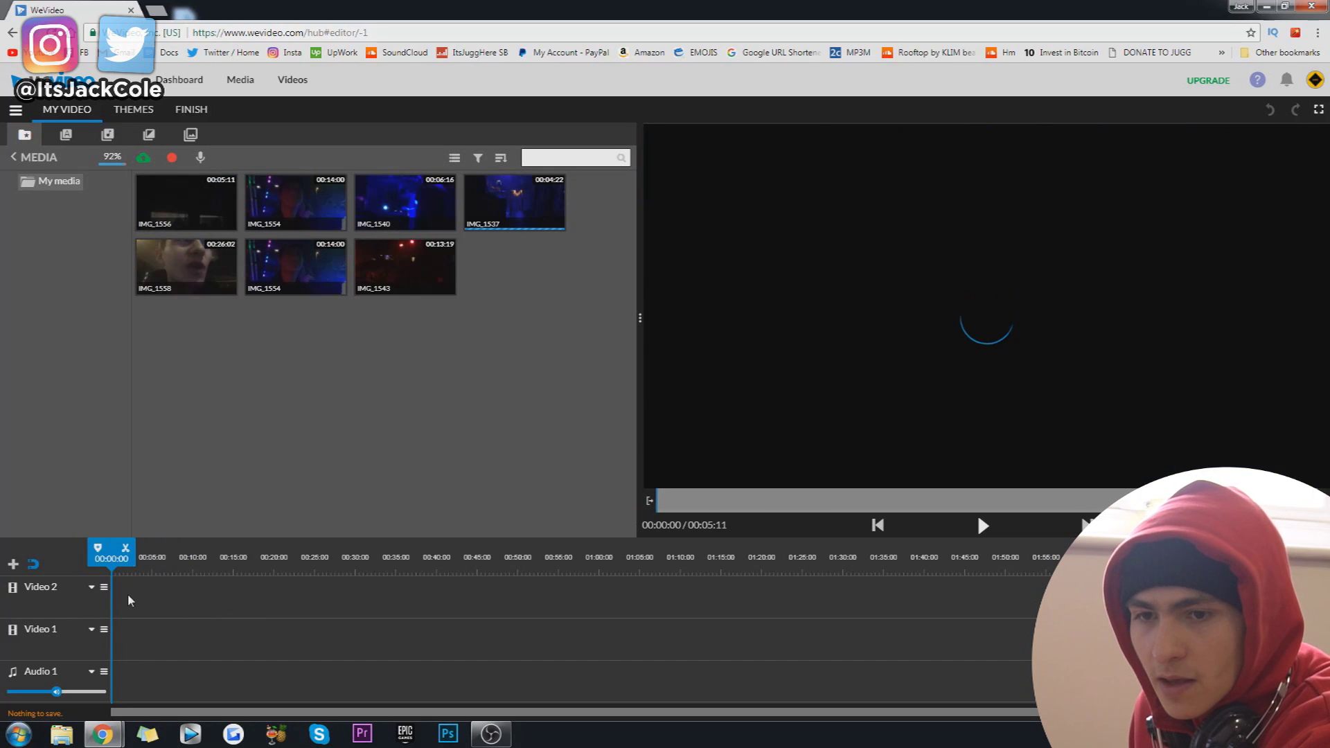
pyautogui.click(179, 596)
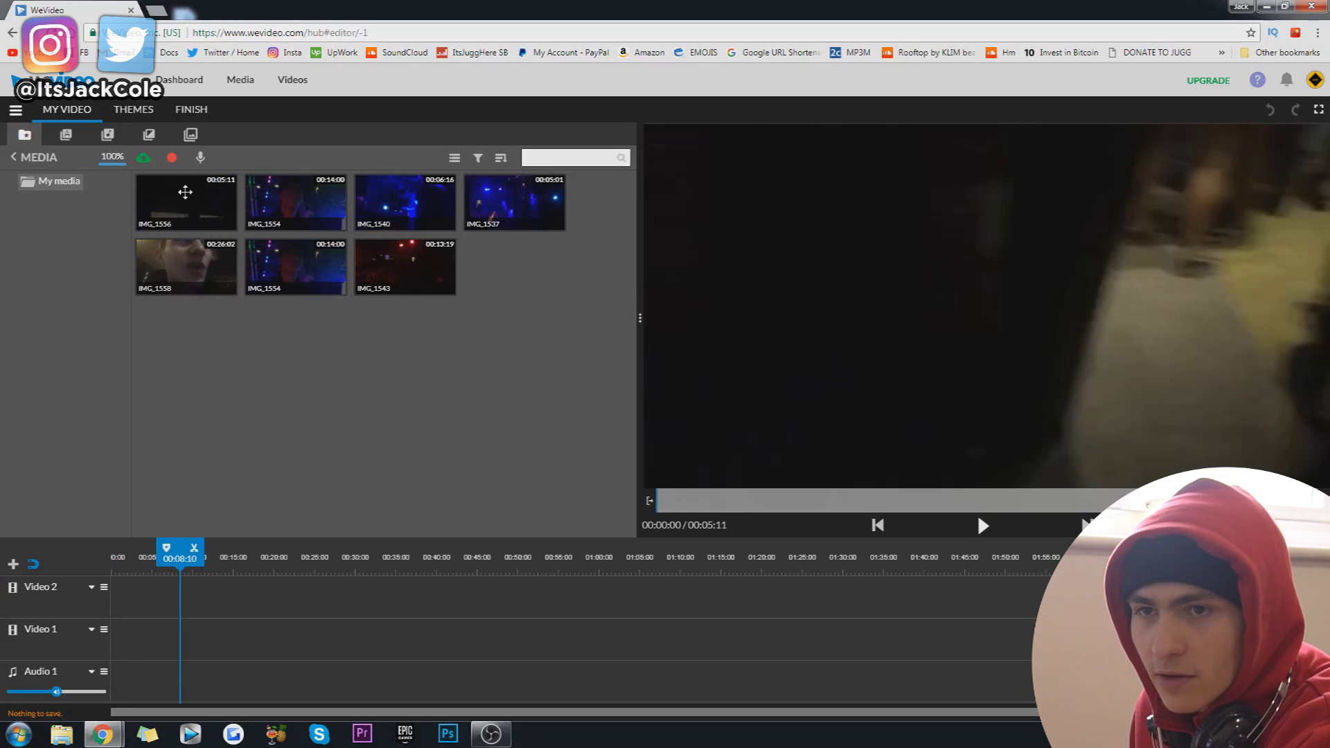
pyautogui.moveTo(184, 190); pyautogui.dragTo(119, 596)
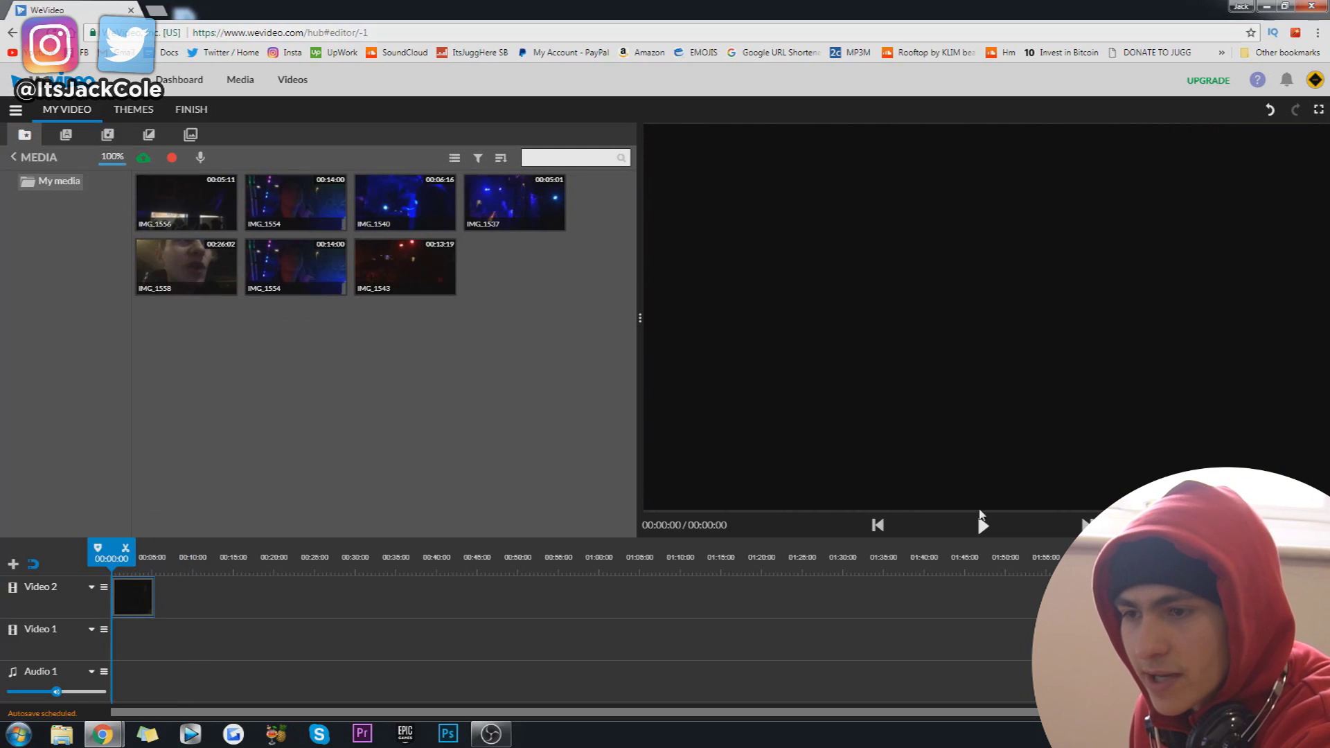
# Step: Play back the clip on the Video 2 track from the start and pause after a few seconds
pyautogui.click(983, 525)
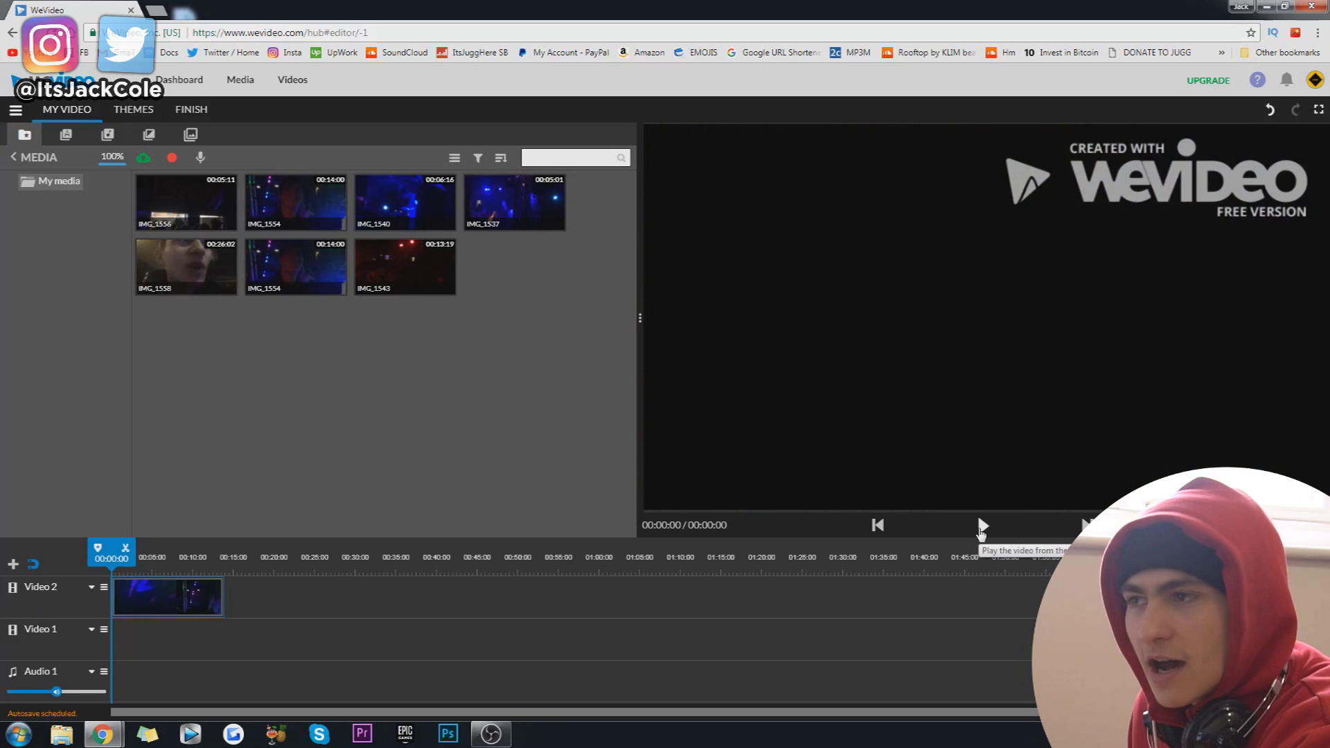
pyautogui.click(982, 527)
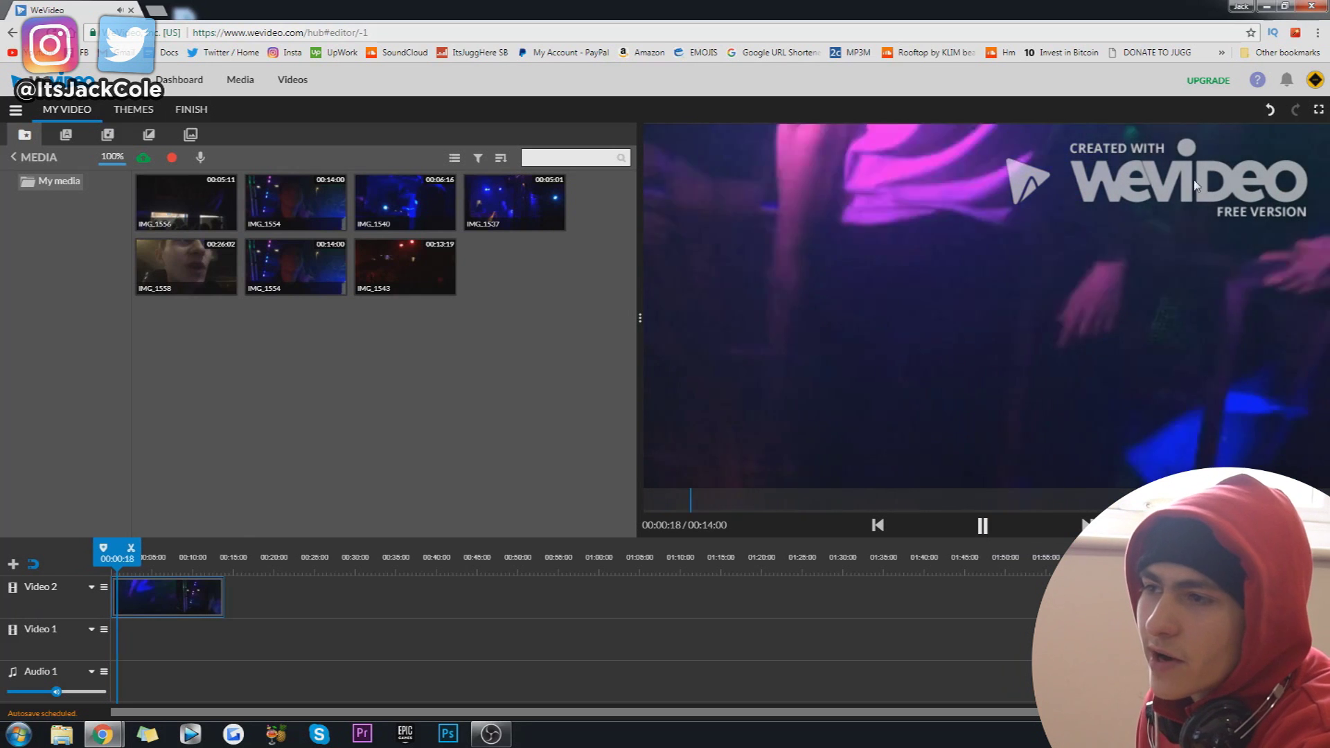
pyautogui.press('space')
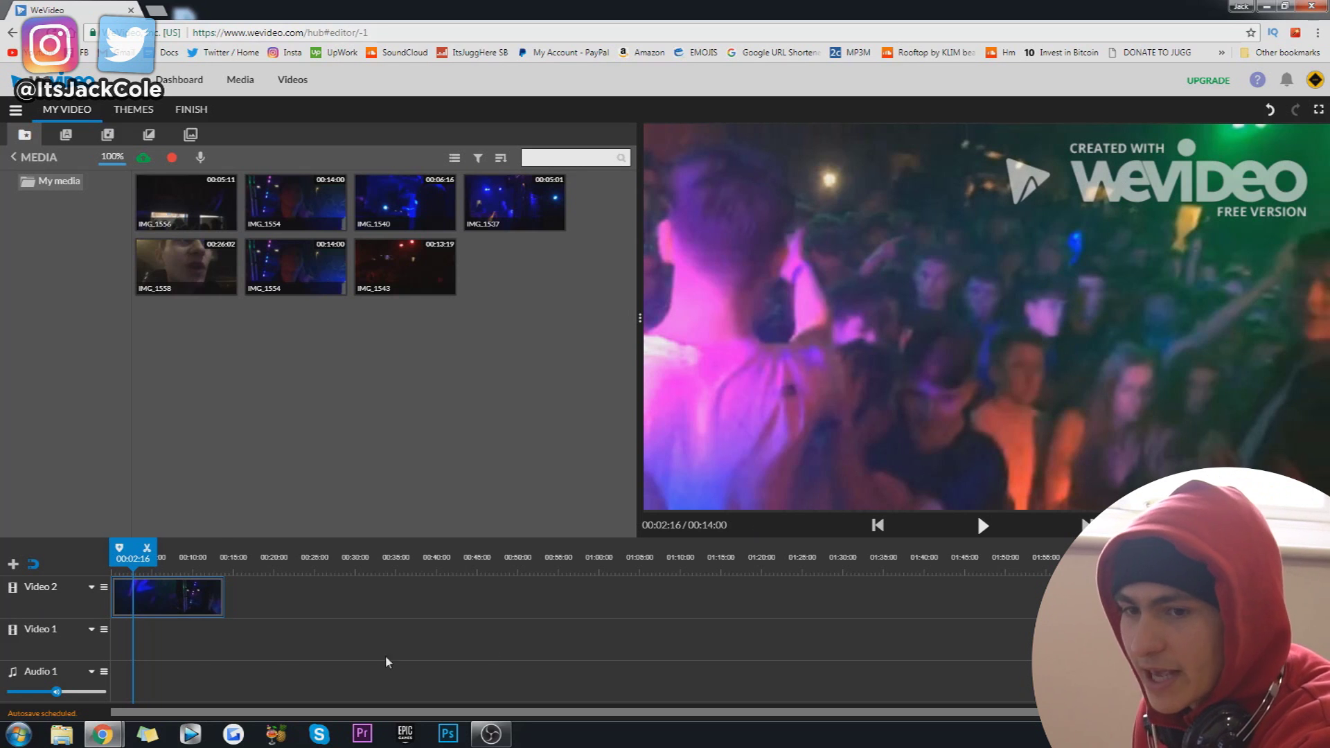
# Step: Find the cut point in the IMG_1554 clip on Video 2 and split the clip at 00:02:22
pyautogui.click(197, 600)
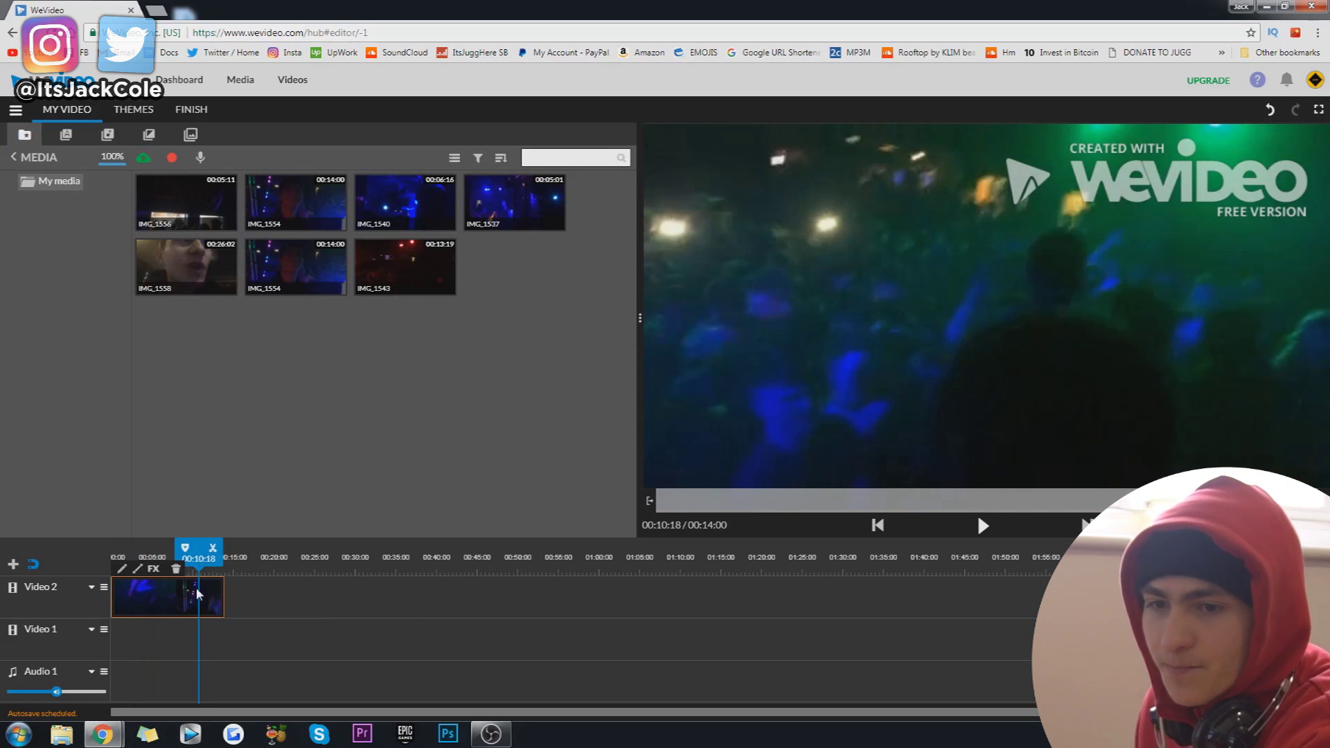
pyautogui.moveTo(197, 587); pyautogui.dragTo(153, 592)
pyautogui.press('space')
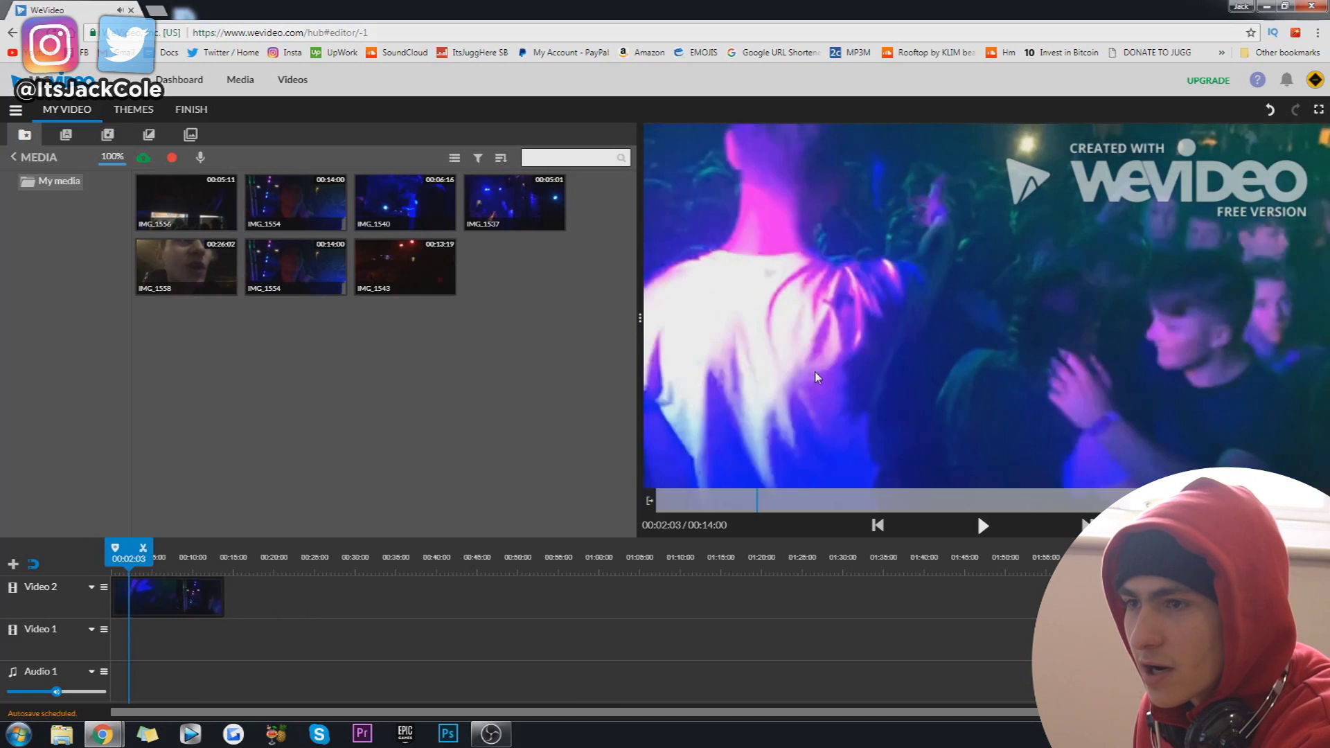
pyautogui.click(809, 373)
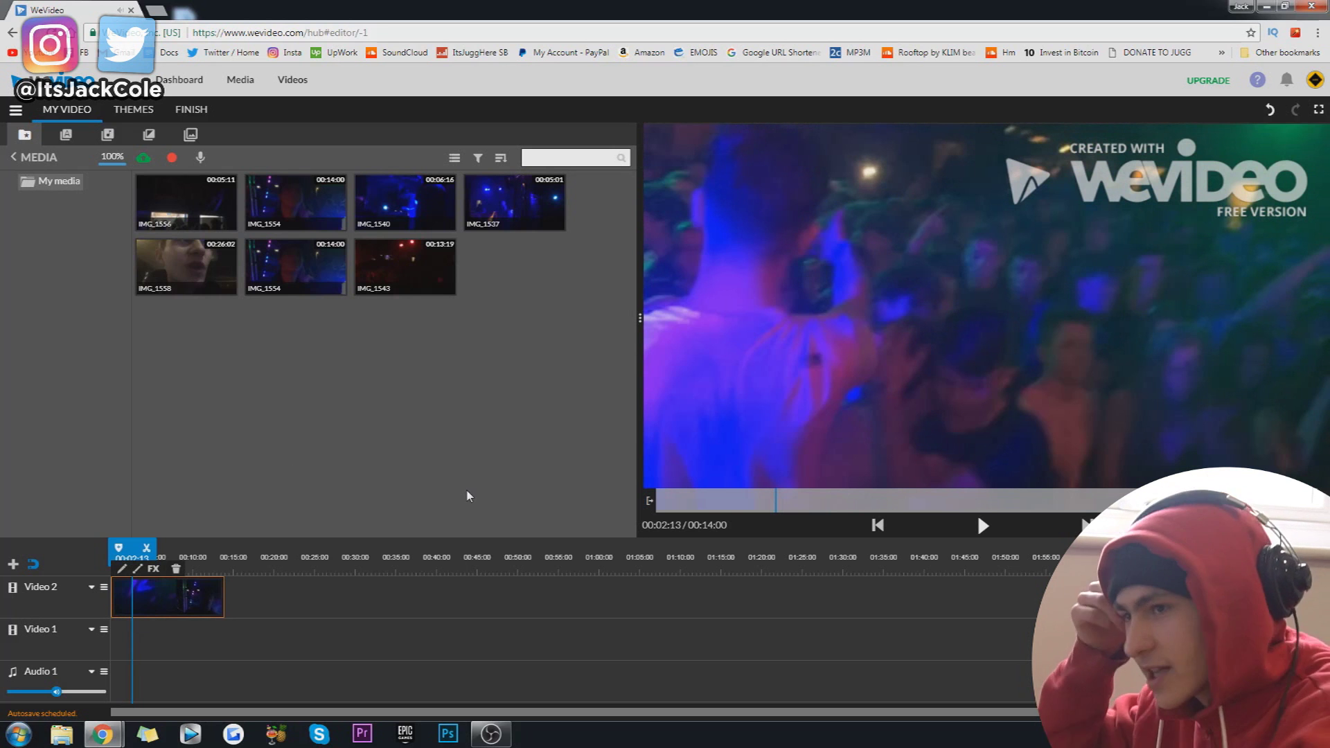
pyautogui.press('space')
pyautogui.click(150, 550)
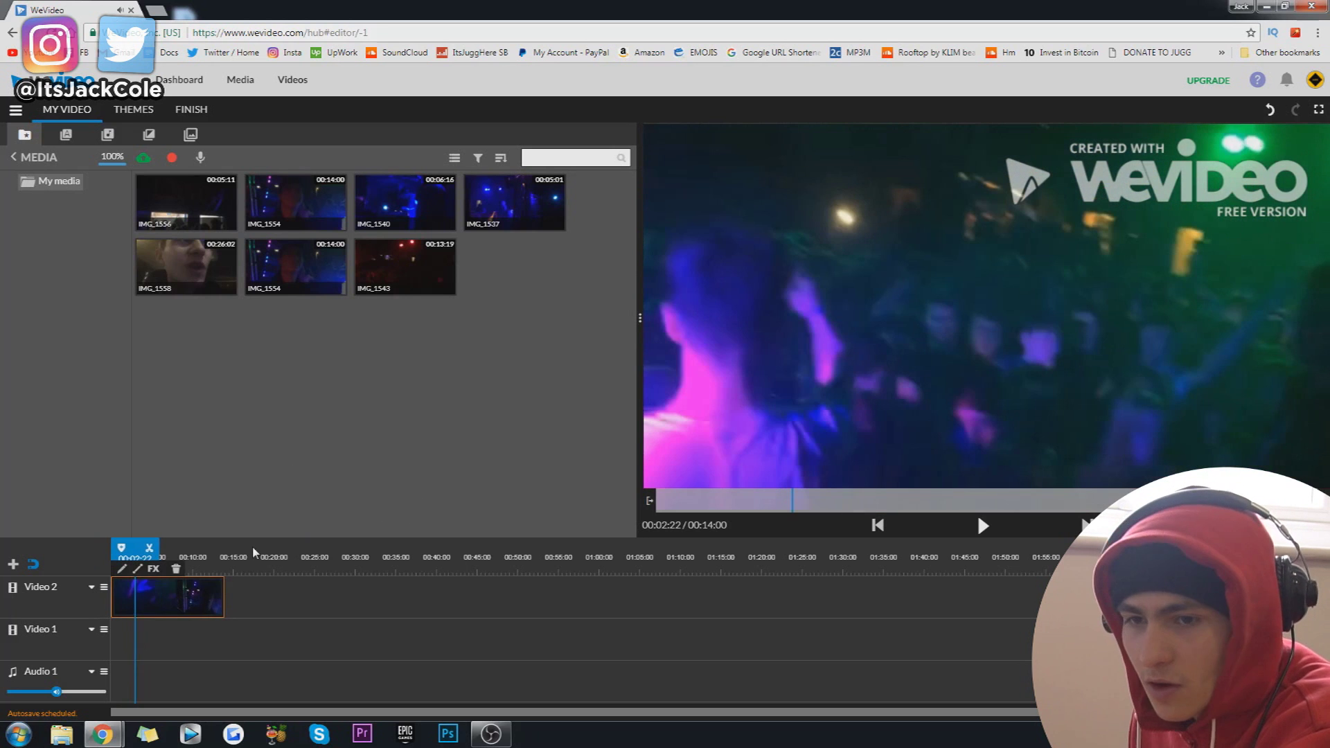
pyautogui.click(152, 551)
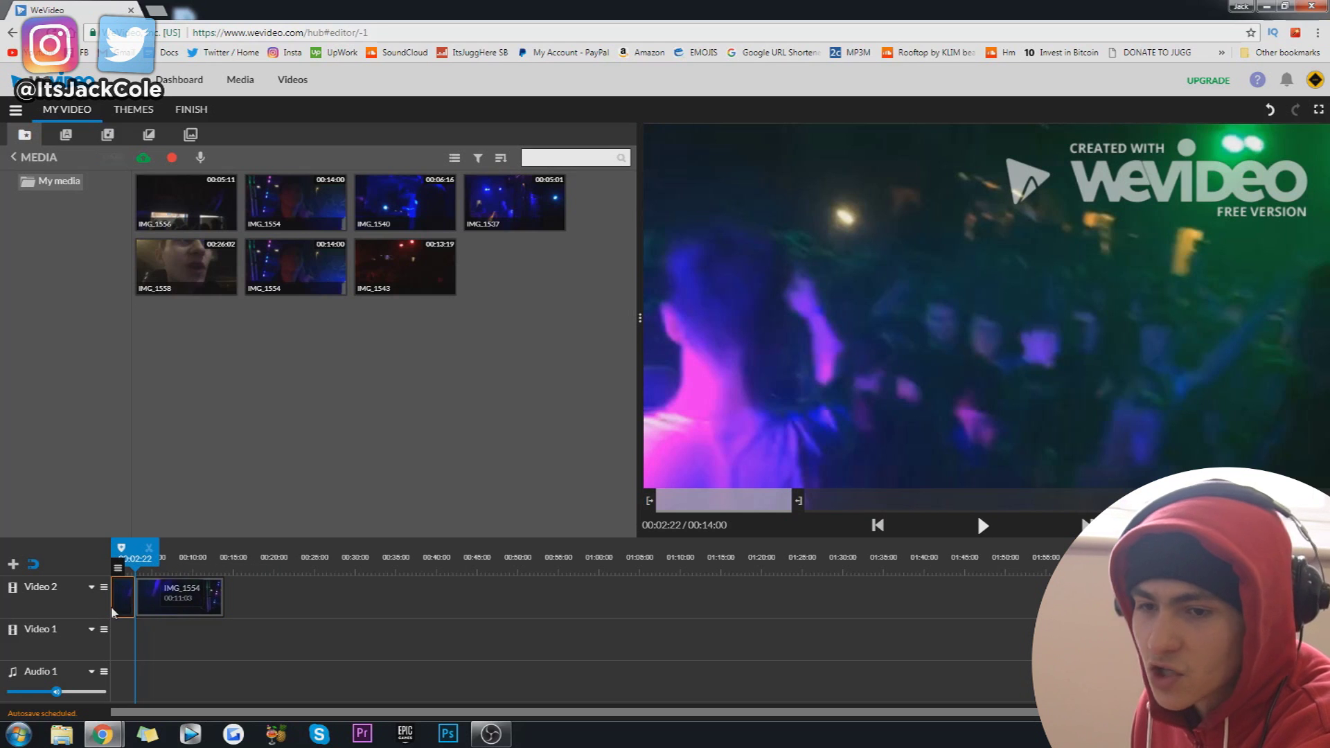
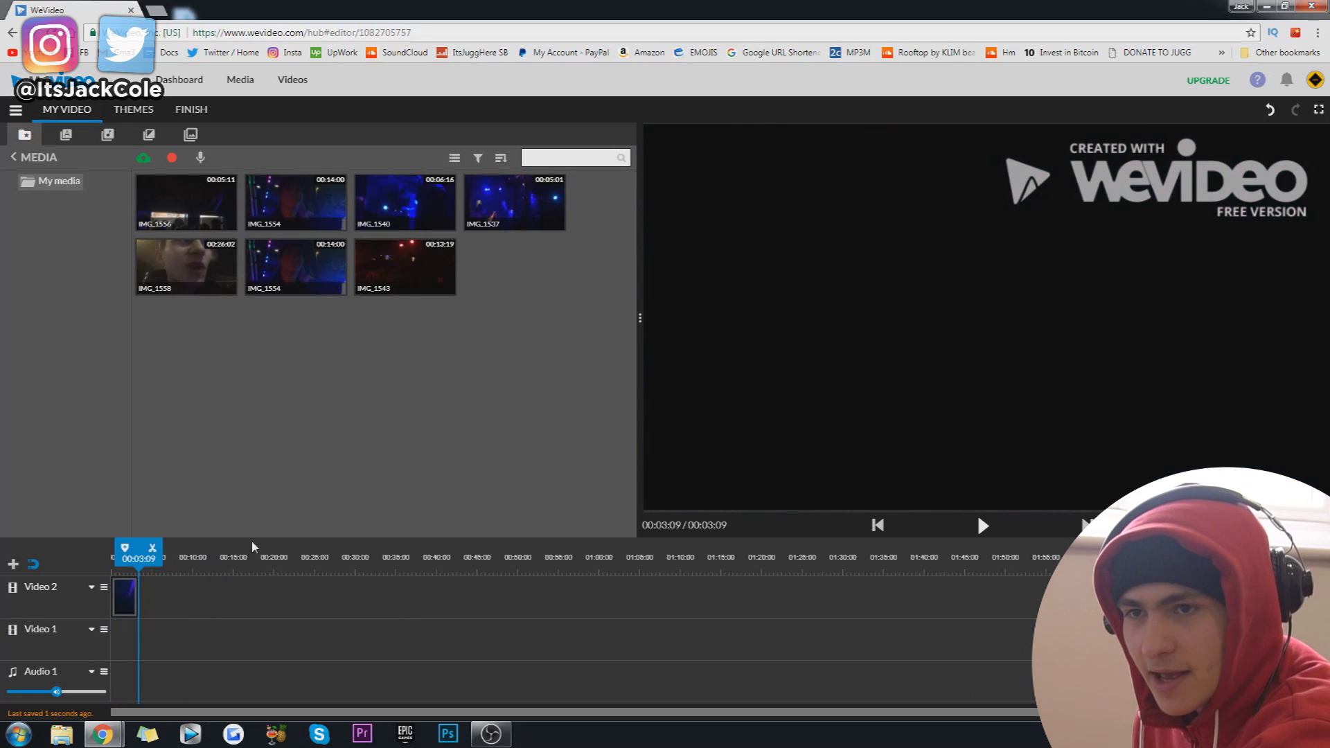
# Step: Add the IMG_1543 clip after the first clip on Video 2 and split it at 00:05:16
pyautogui.moveTo(399, 264); pyautogui.dragTo(168, 602)
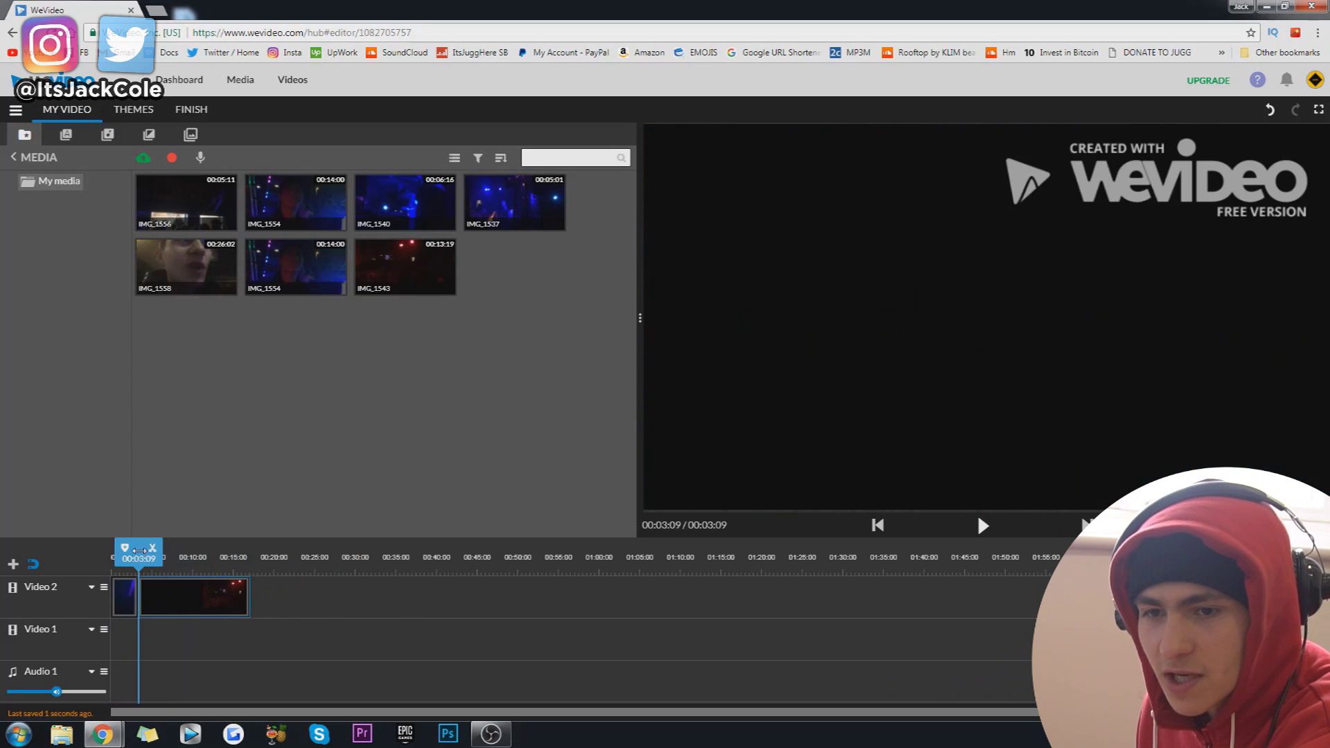
pyautogui.press('space')
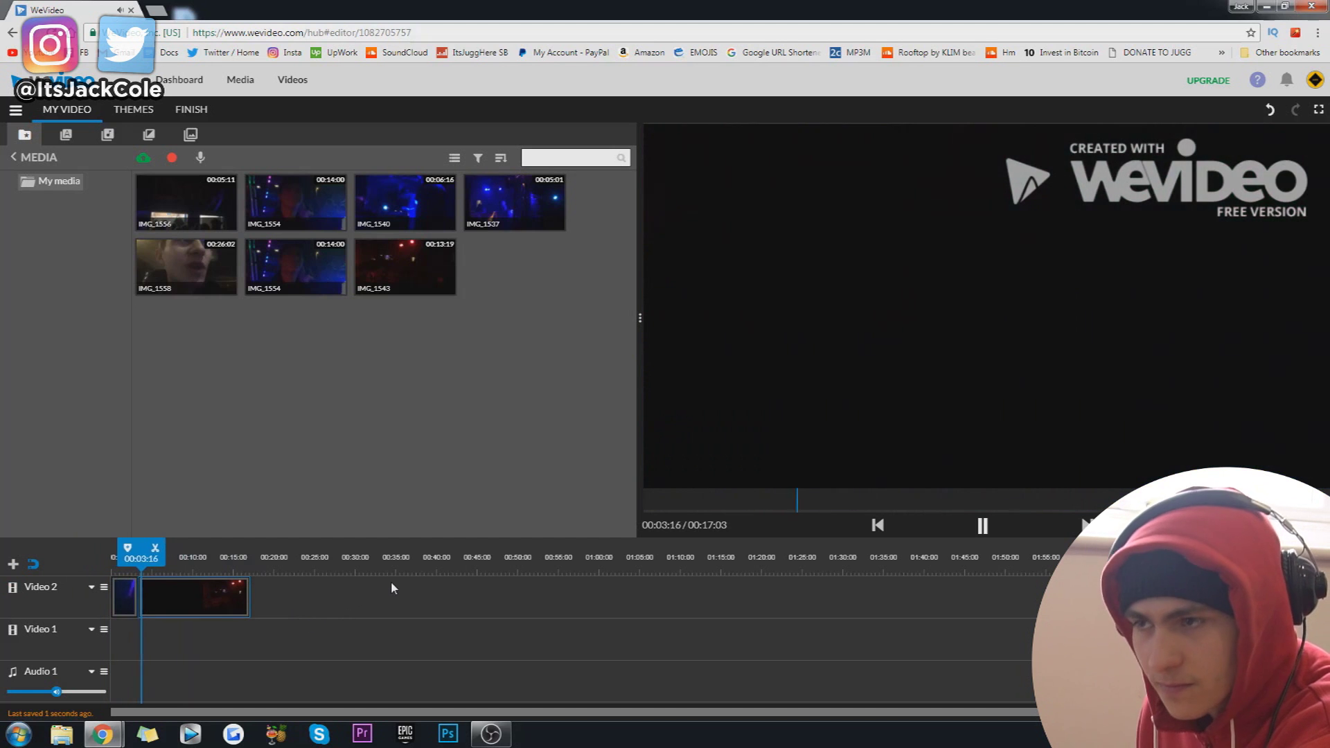
pyautogui.press('space')
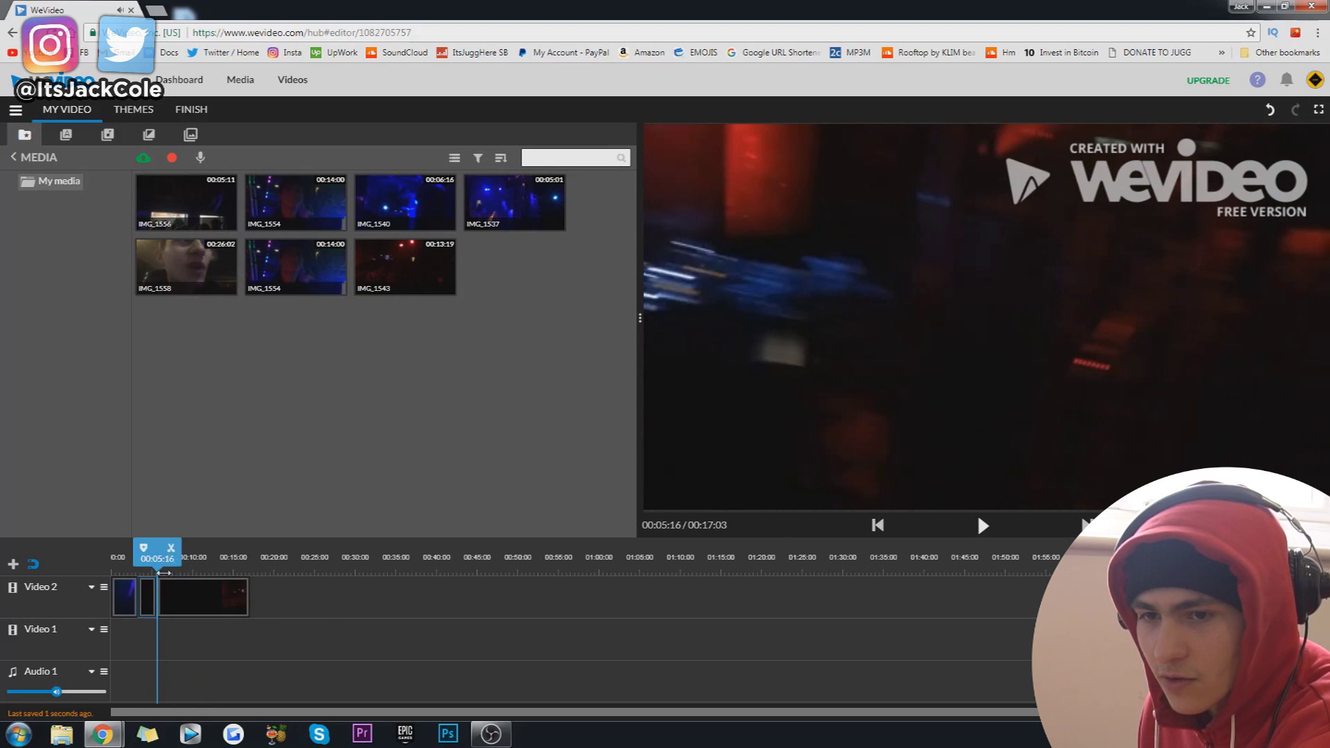
# Step: Delete the short opening part of the IMG_1543 clip and move the remaining part up against the first clip
pyautogui.click(145, 593)
pyautogui.press('Delete')
pyautogui.moveTo(176, 585); pyautogui.dragTo(165, 579)
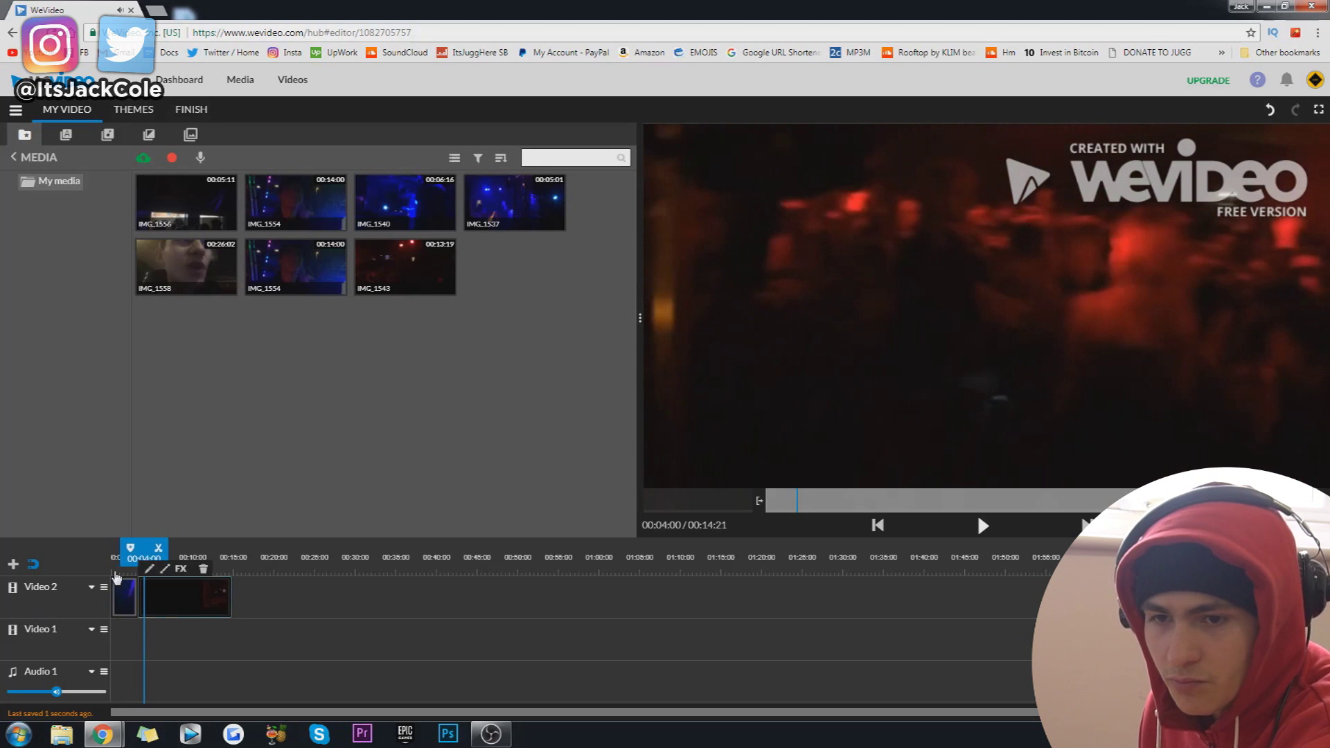
# Step: Play the edited Video 2 sequence from the beginning
pyautogui.click(117, 575)
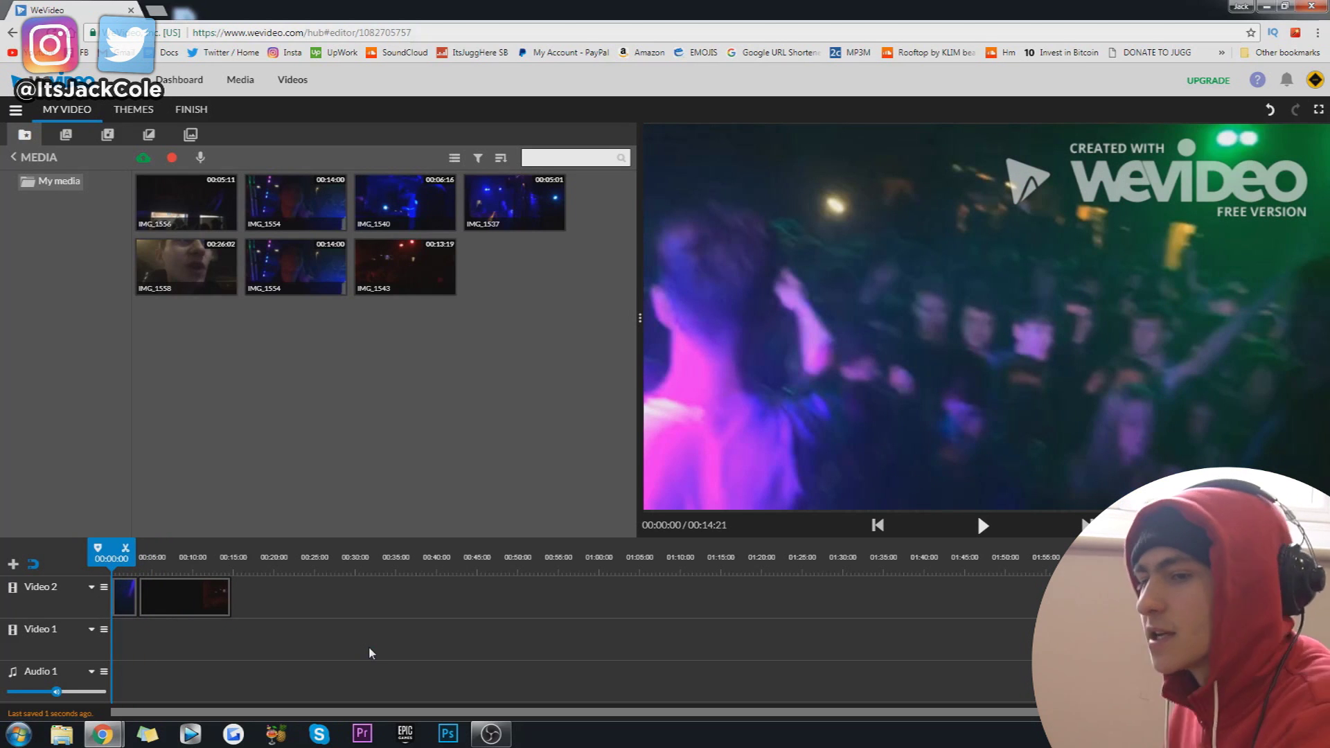
pyautogui.press('space')
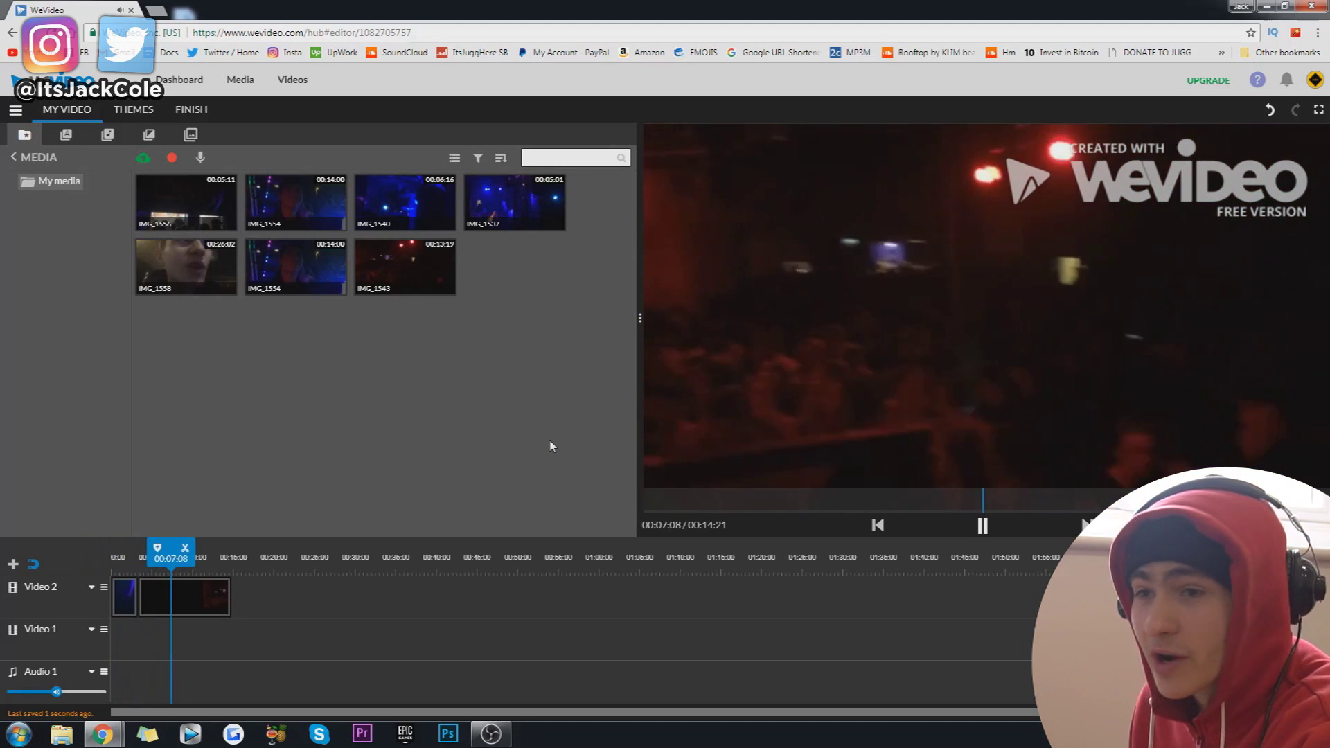
# Step: Stop playback, return the playhead to the start and shift both Video 2 clips along to leave room before them
pyautogui.press('space')
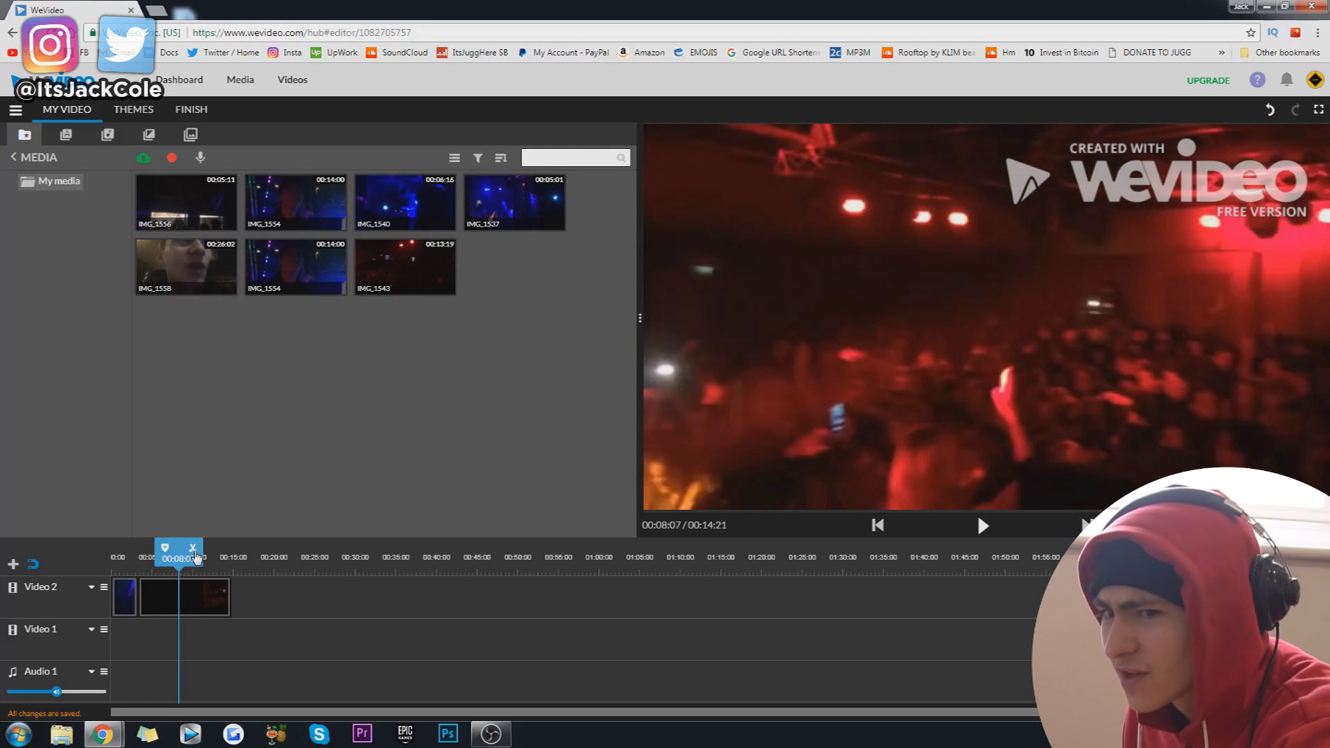
pyautogui.moveTo(175, 558)
pyautogui.mouseDown()
pyautogui.moveTo(67, 572)
pyautogui.moveTo(122, 575)
pyautogui.mouseUp()
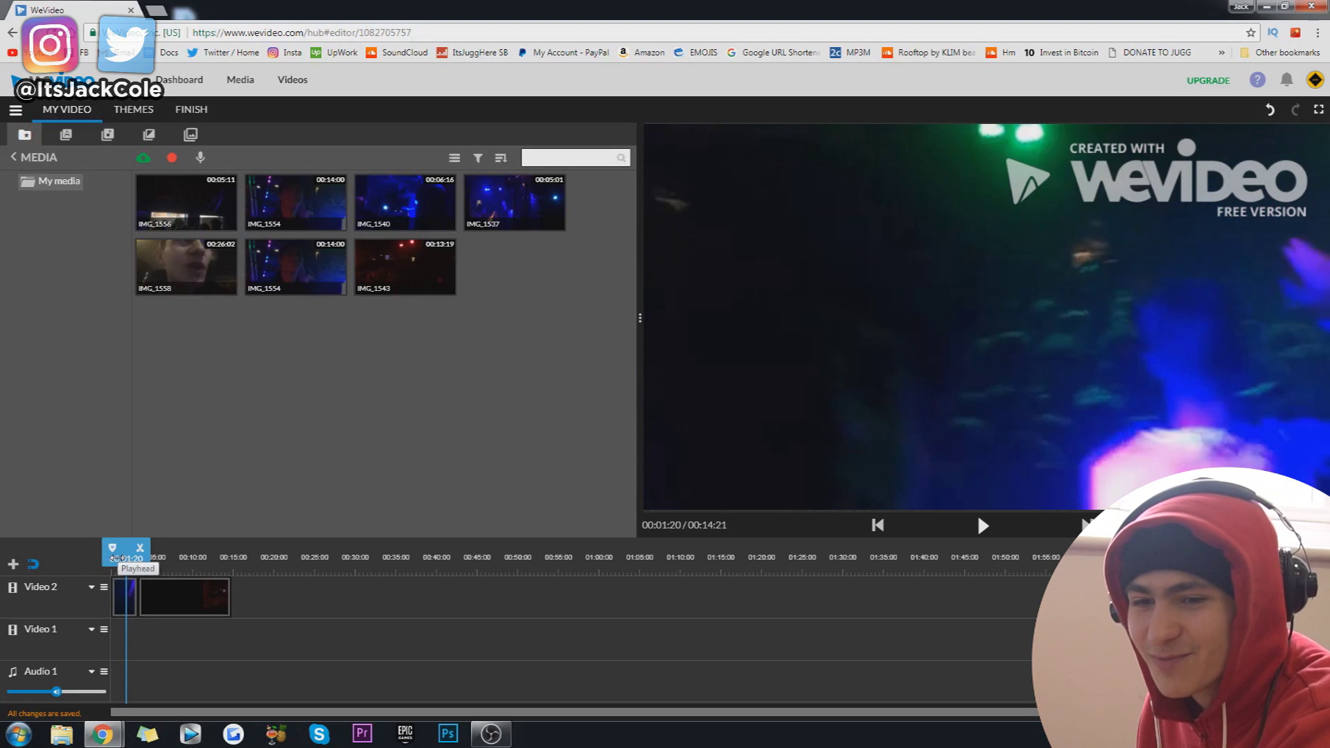
pyautogui.moveTo(126, 574); pyautogui.dragTo(26, 589)
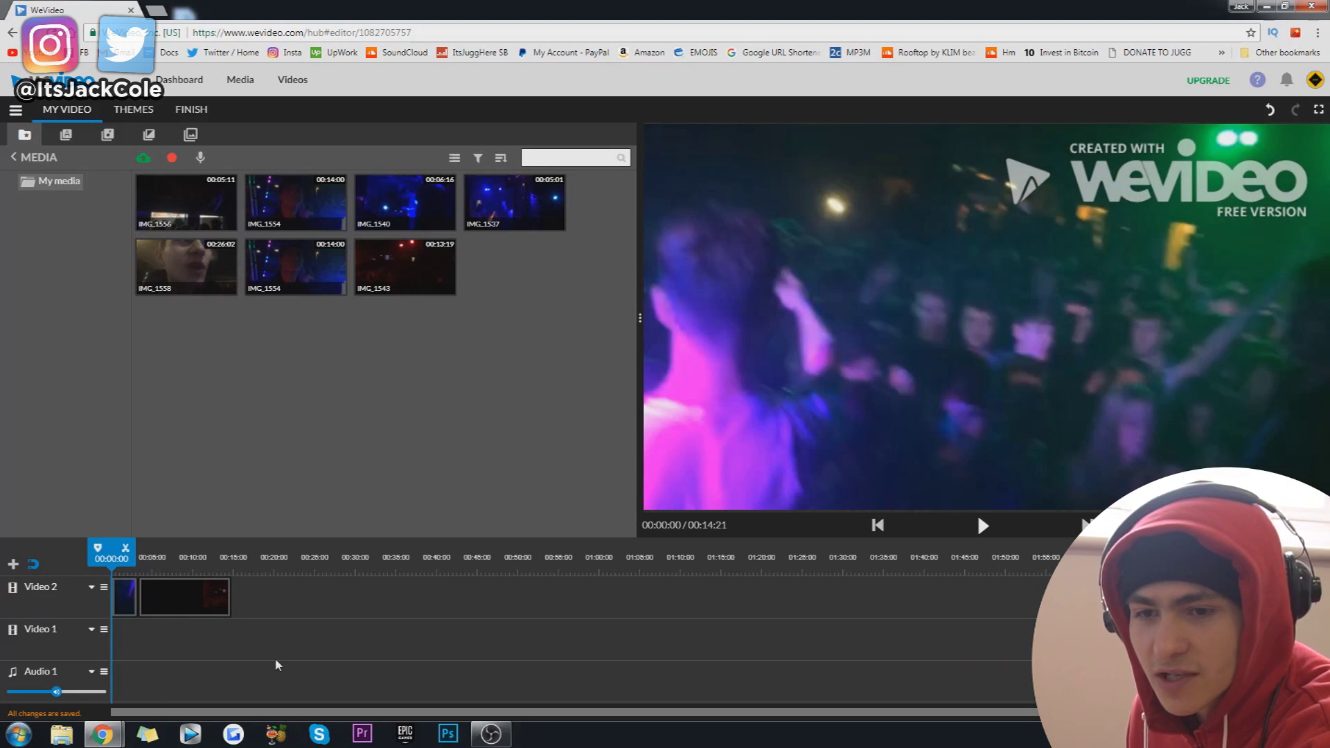
pyautogui.moveTo(144, 593); pyautogui.dragTo(80, 573)
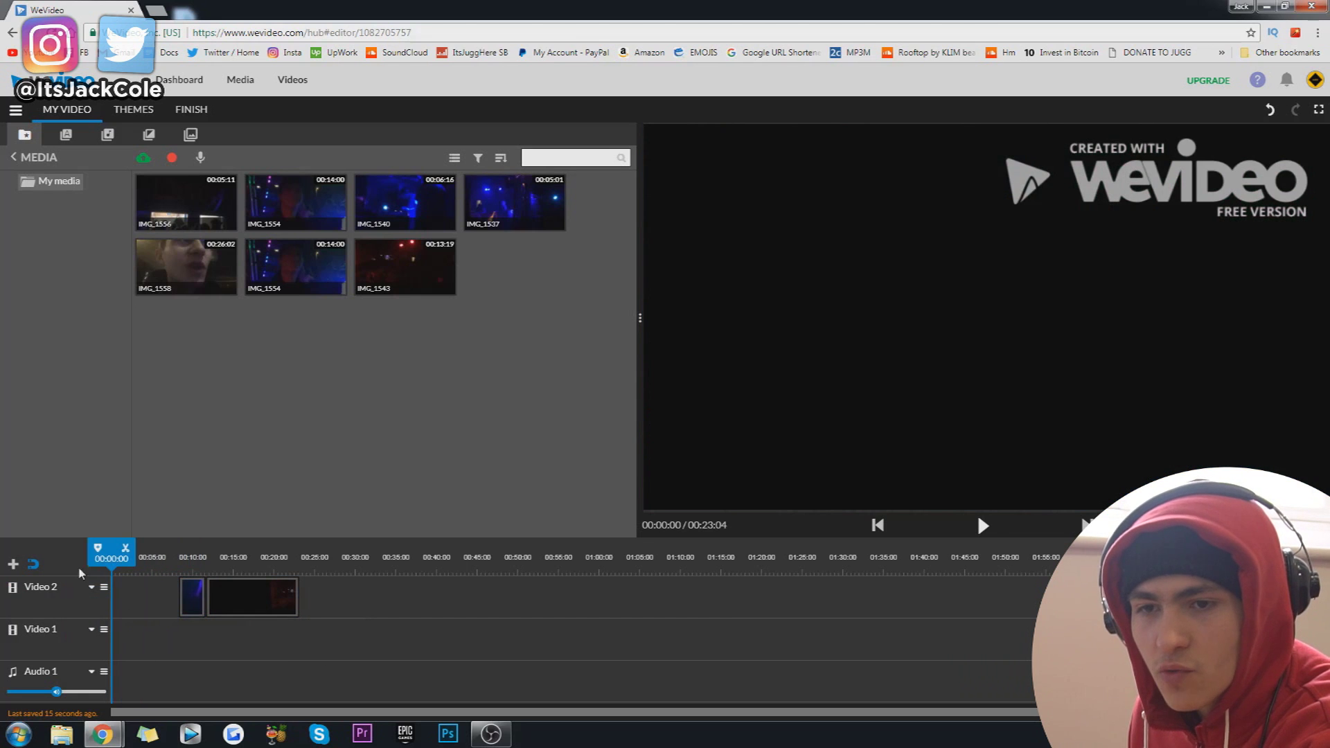
# Step: Try out the motion titles and place the Stack - Title at the start of Video 2
pyautogui.click(65, 135)
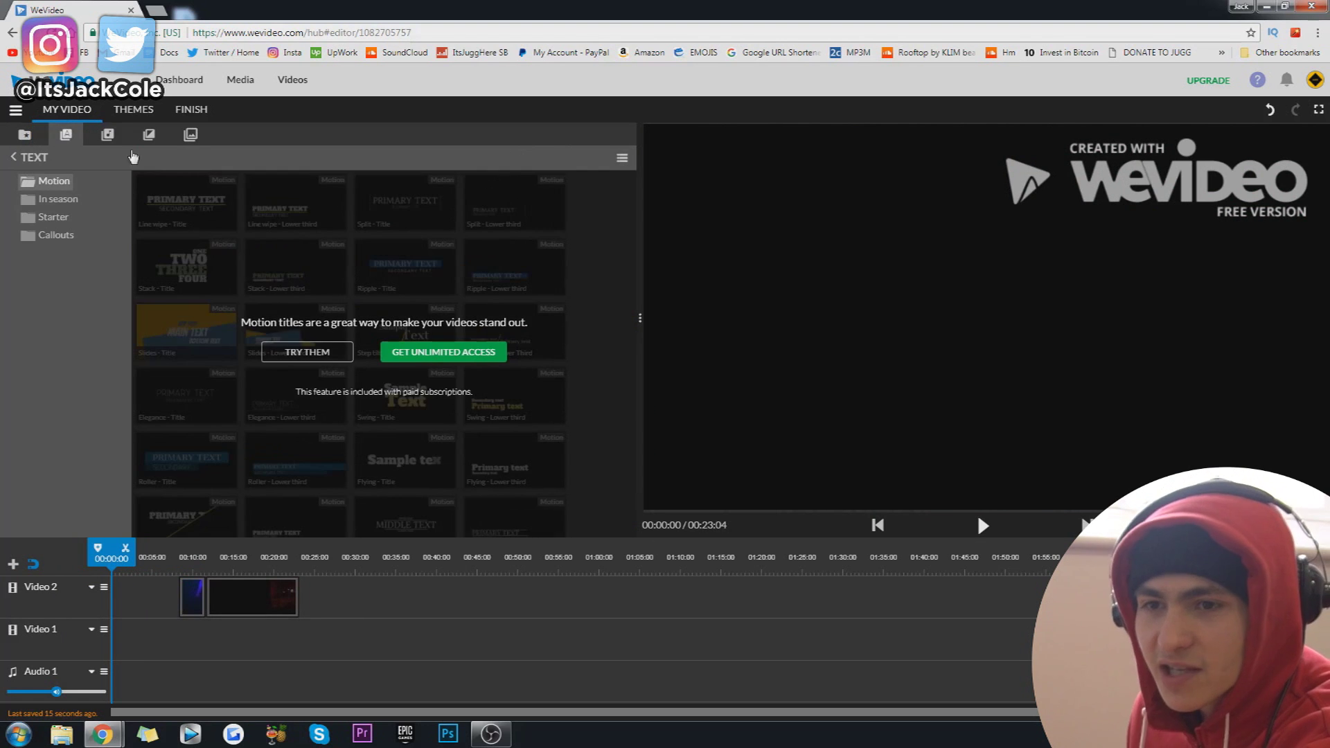
pyautogui.click(309, 353)
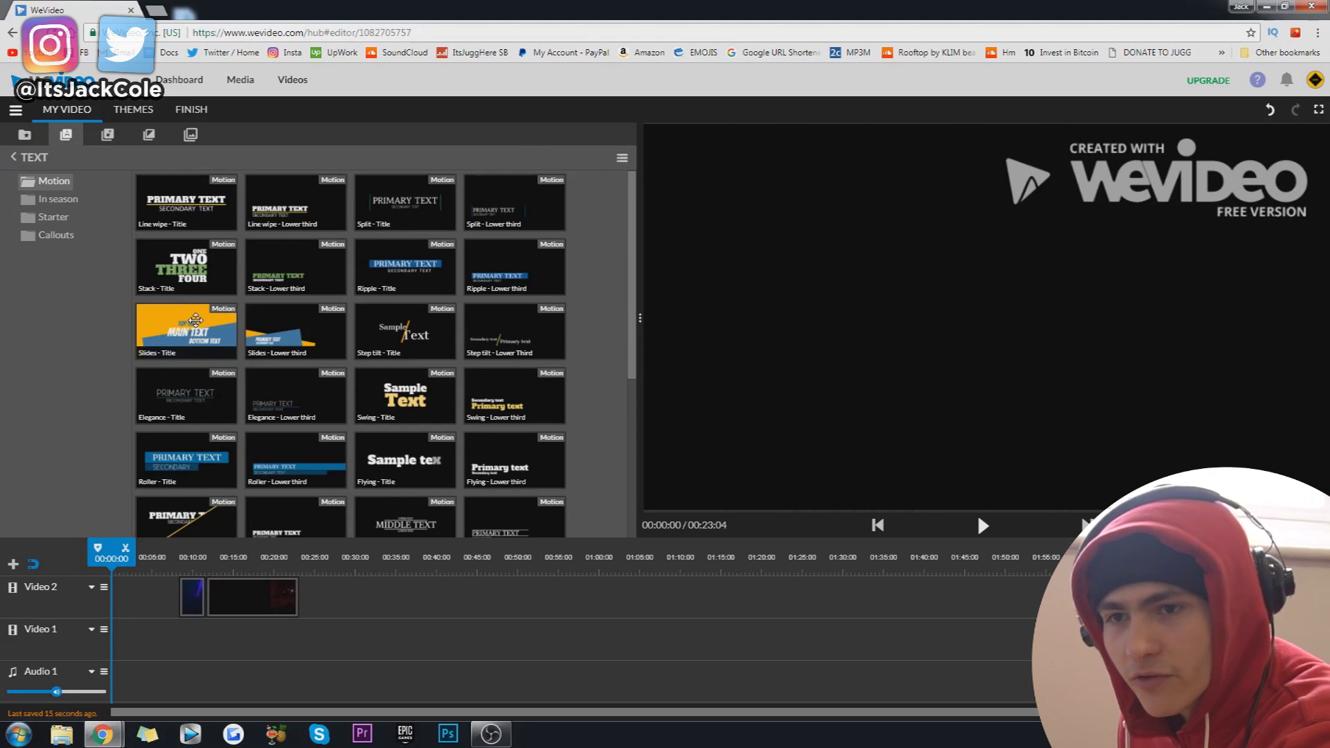
pyautogui.moveTo(188, 274); pyautogui.dragTo(122, 610)
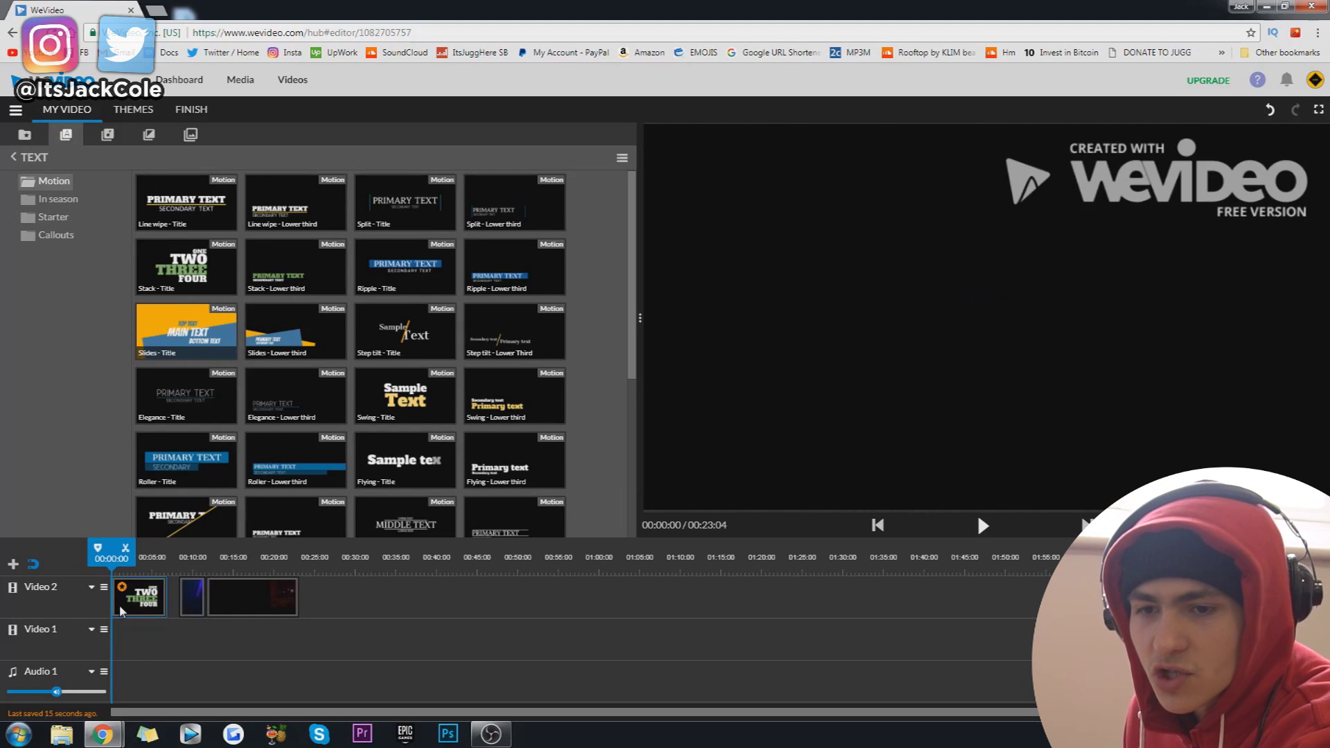
# Step: Play the Stack title's animation through and move the playhead back near its start
pyautogui.click(982, 525)
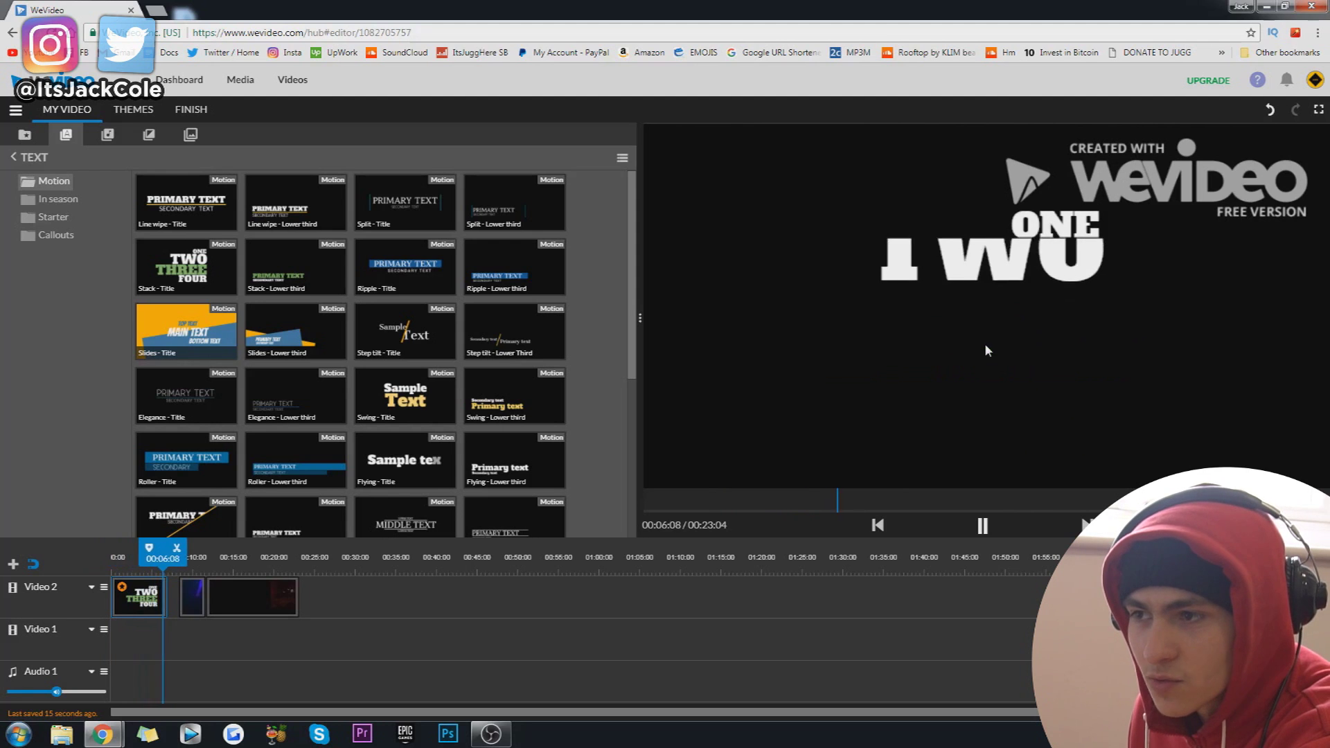
pyautogui.press('space')
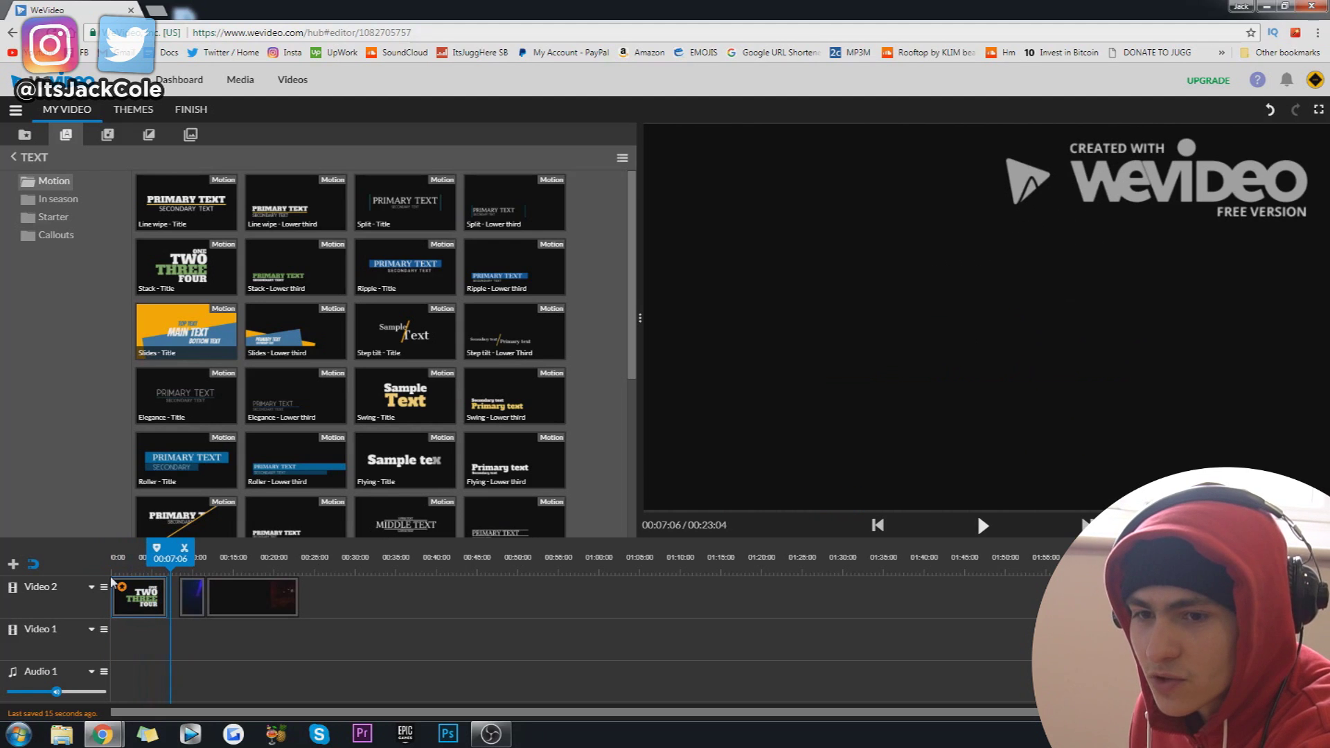
pyautogui.click(150, 579)
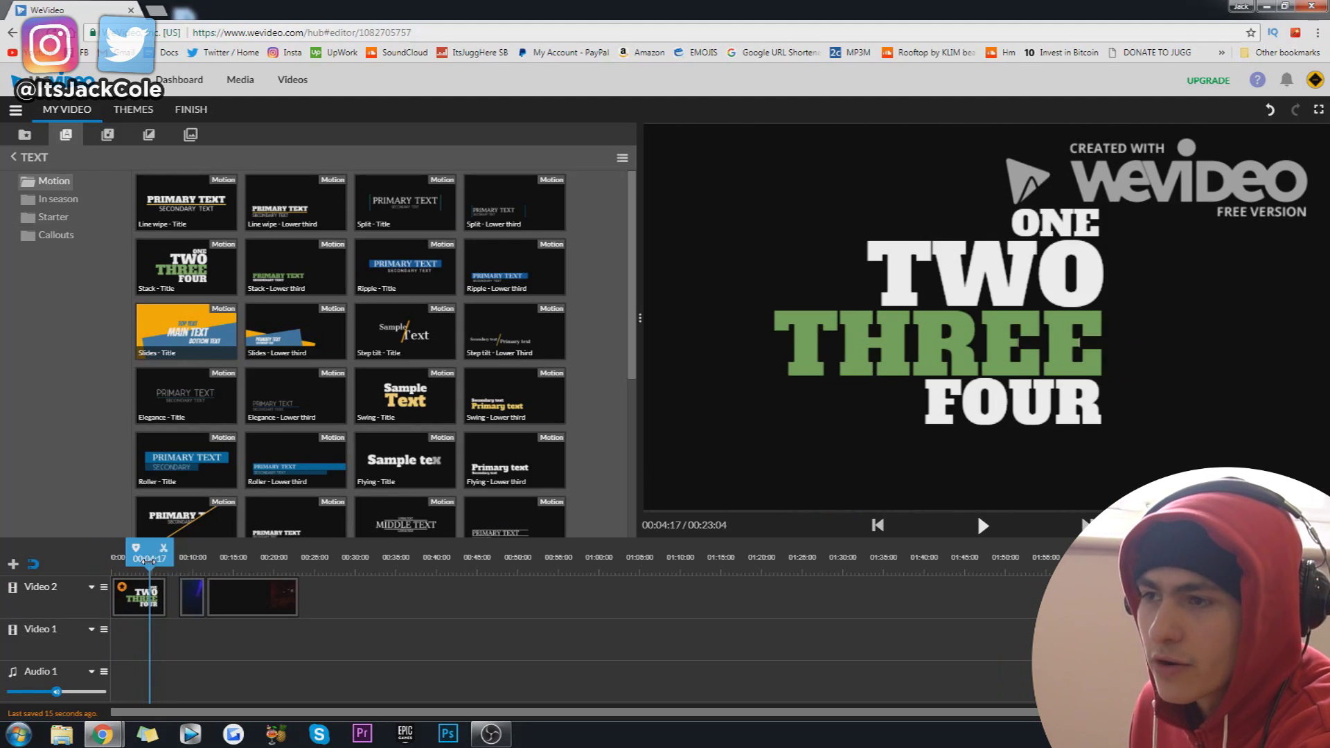
pyautogui.moveTo(148, 559); pyautogui.dragTo(111, 560)
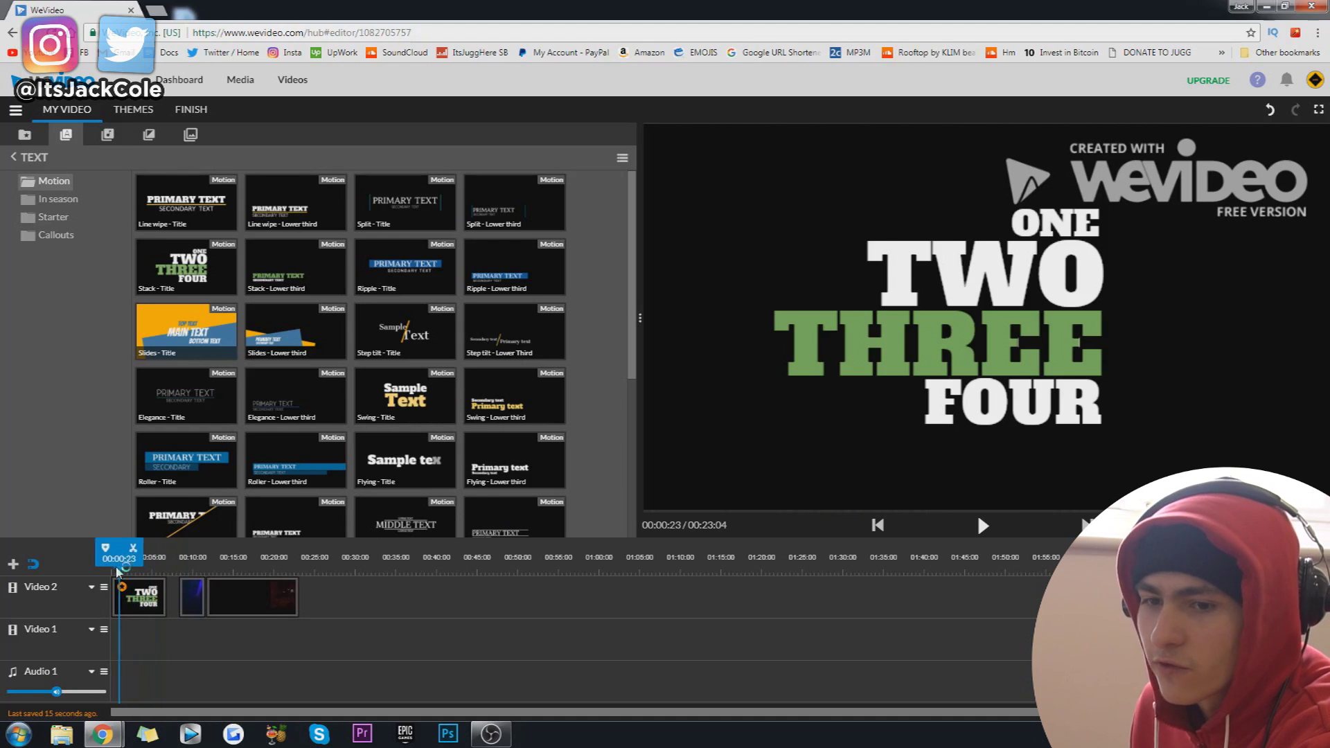
# Step: Set the four lines of the Stack title to NEW, VLOG, GO and WATCH and finish editing it
pyautogui.doubleClick(144, 614)
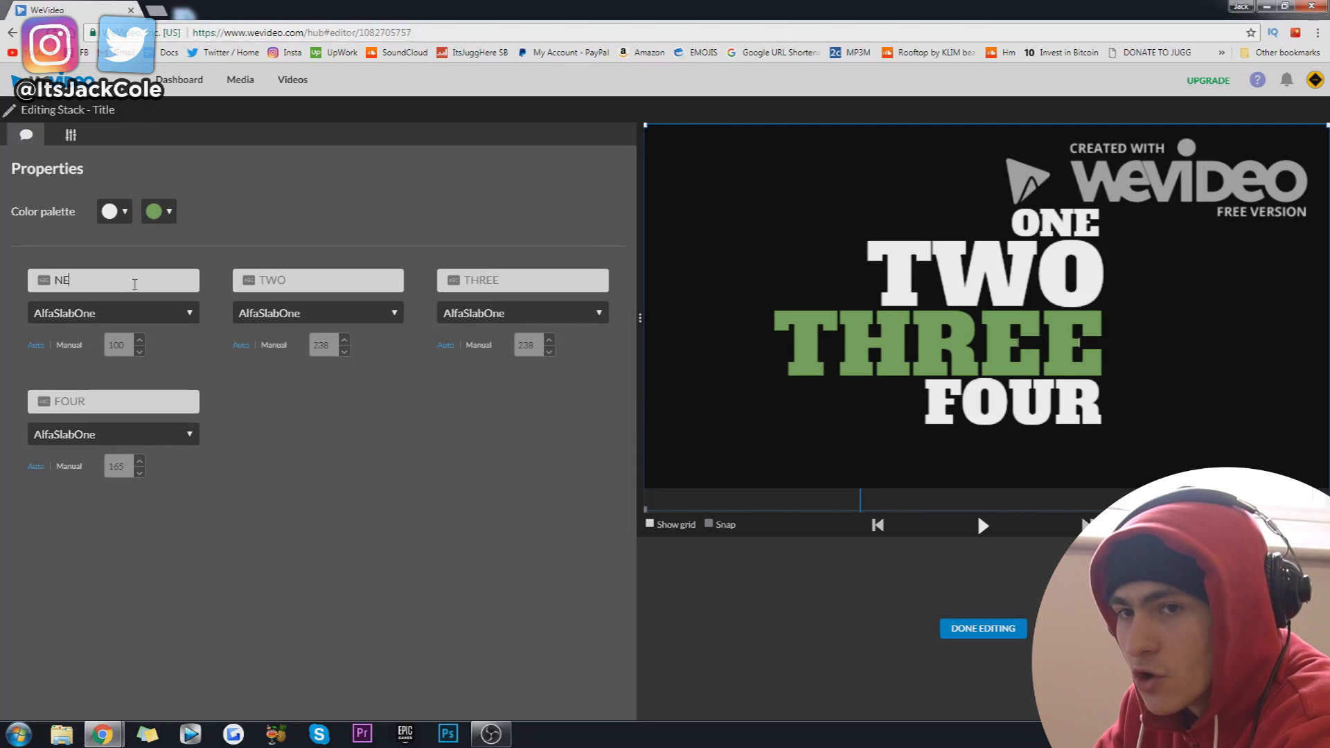
pyautogui.write('W')
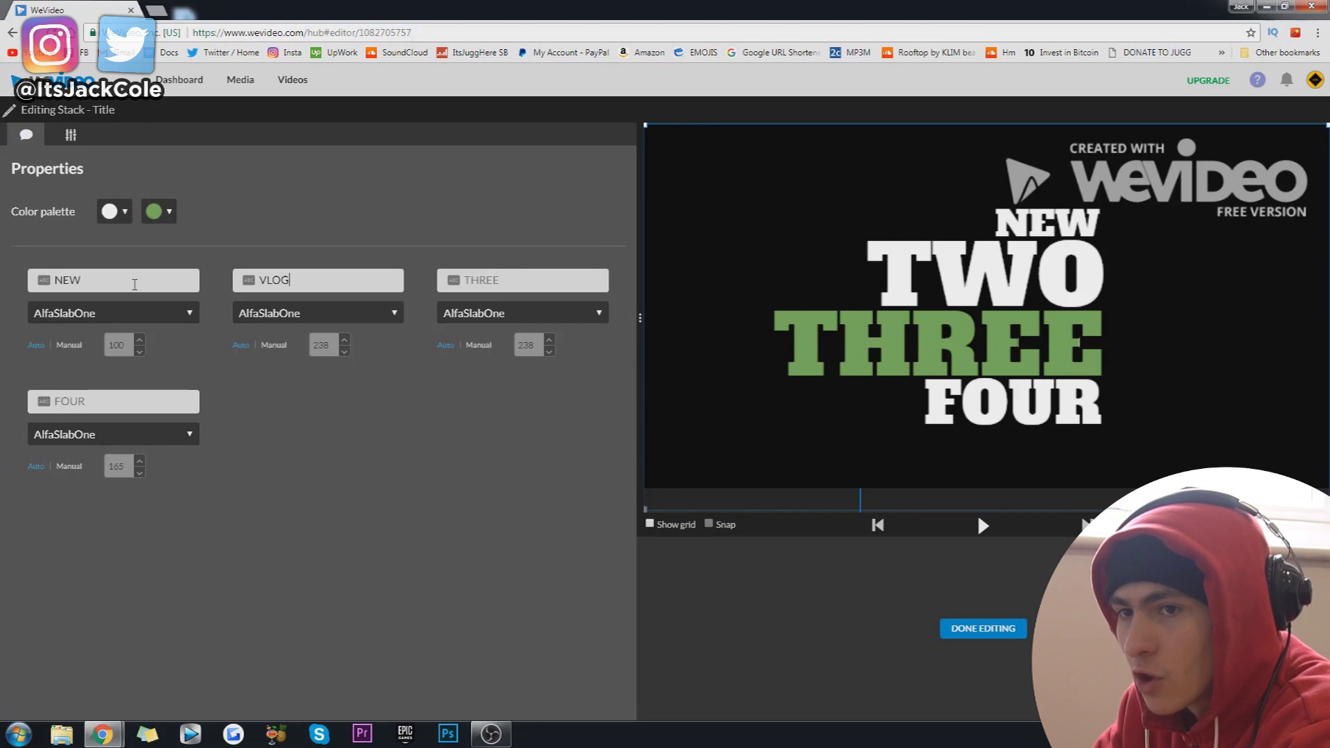
pyautogui.write('GO')
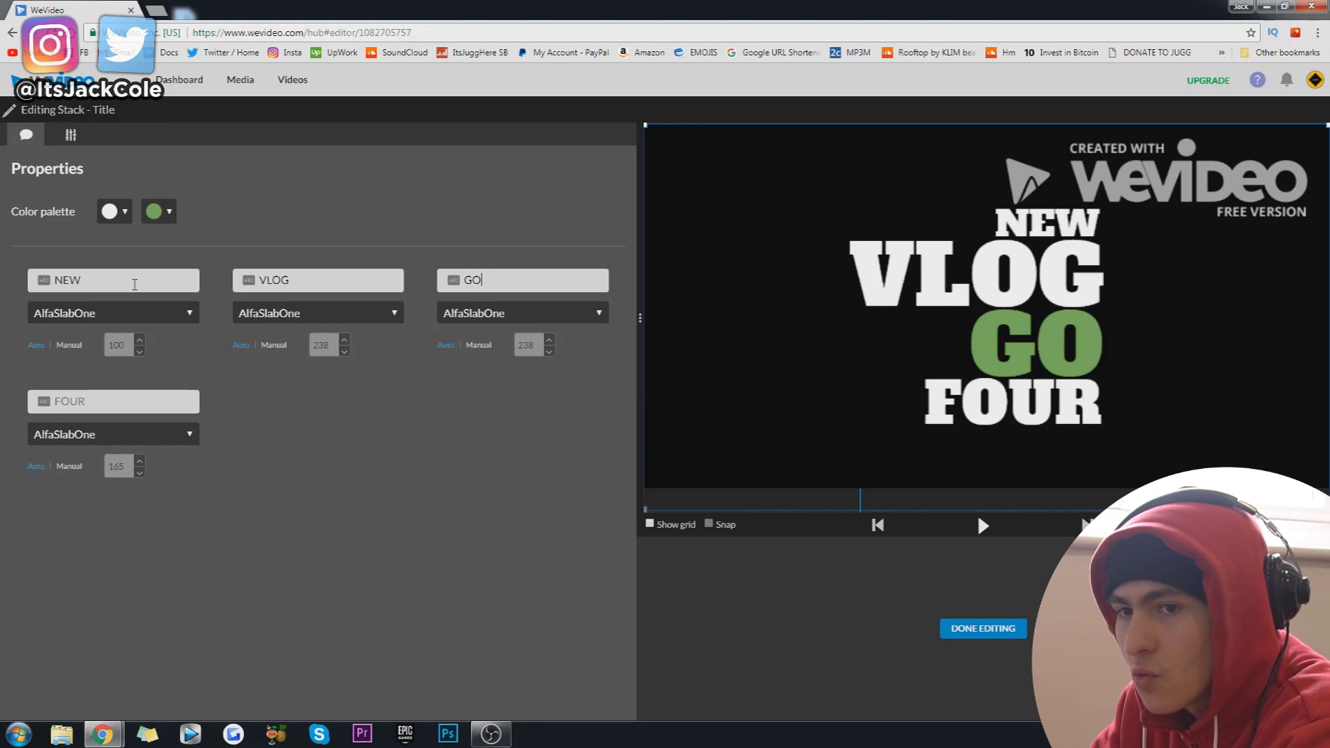
pyautogui.write('WATCH')
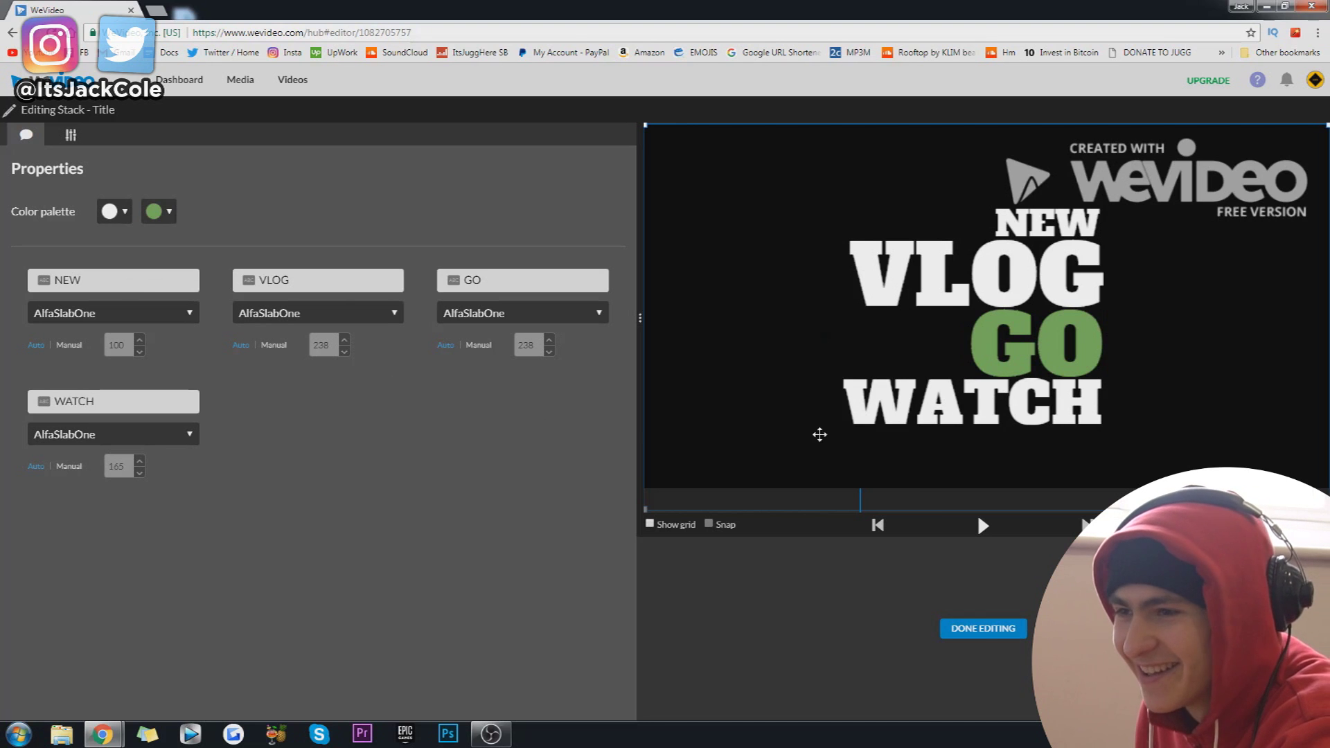
pyautogui.click(1009, 628)
# Step: Move the clips up against the opening title and play the sequence from the beginning
pyautogui.moveTo(250, 595); pyautogui.dragTo(186, 592)
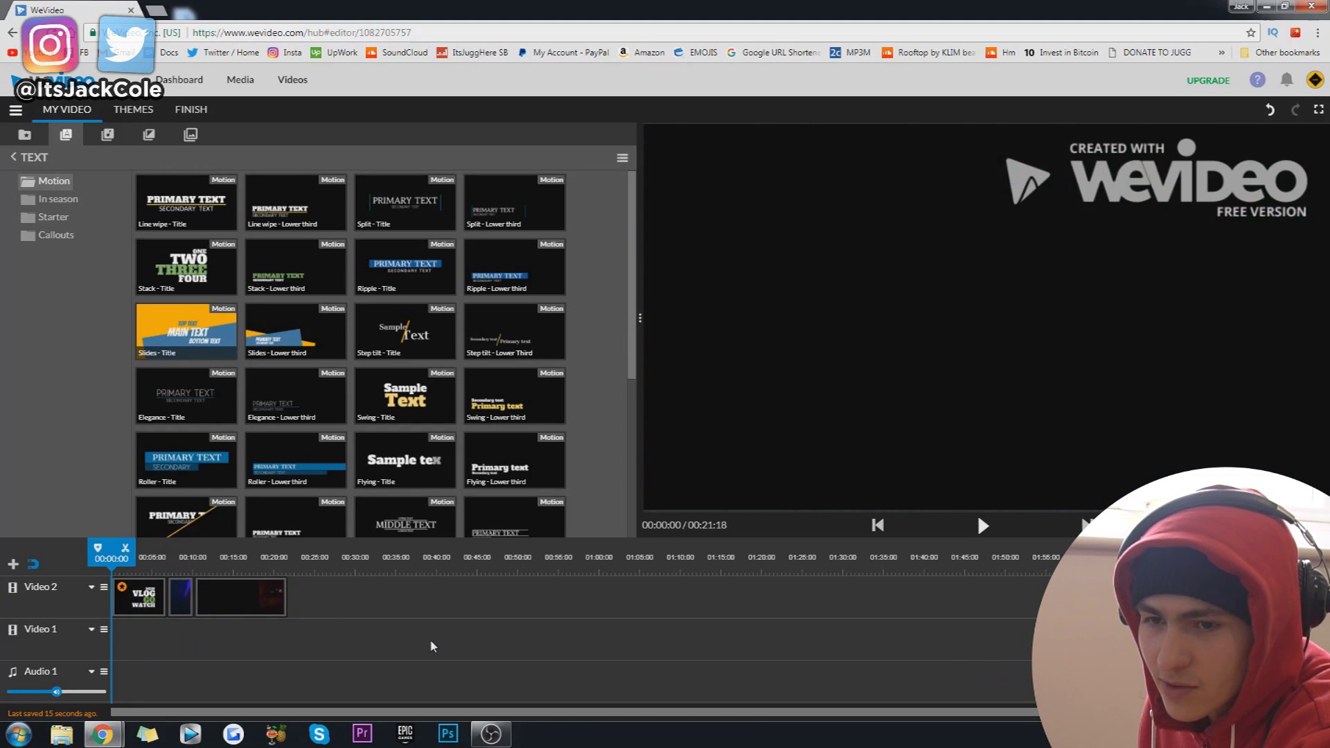
pyautogui.press('space')
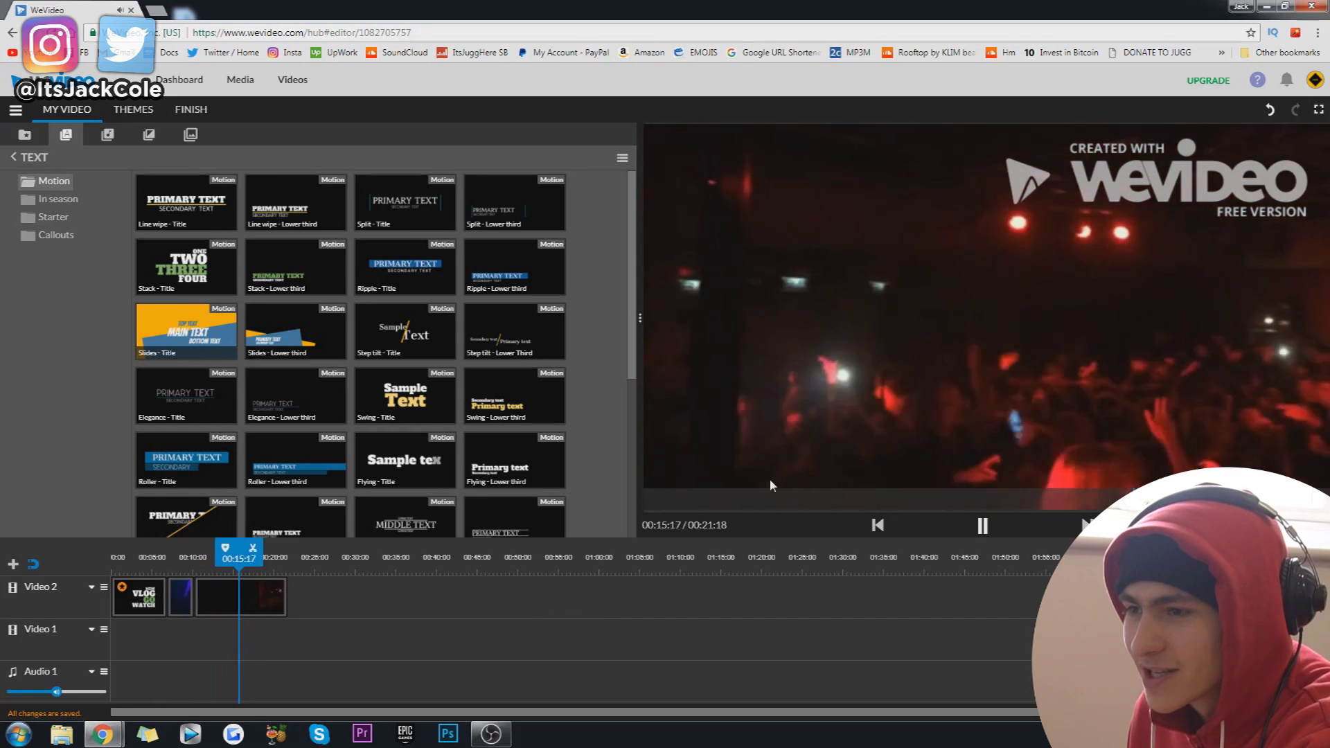
pyautogui.click(796, 439)
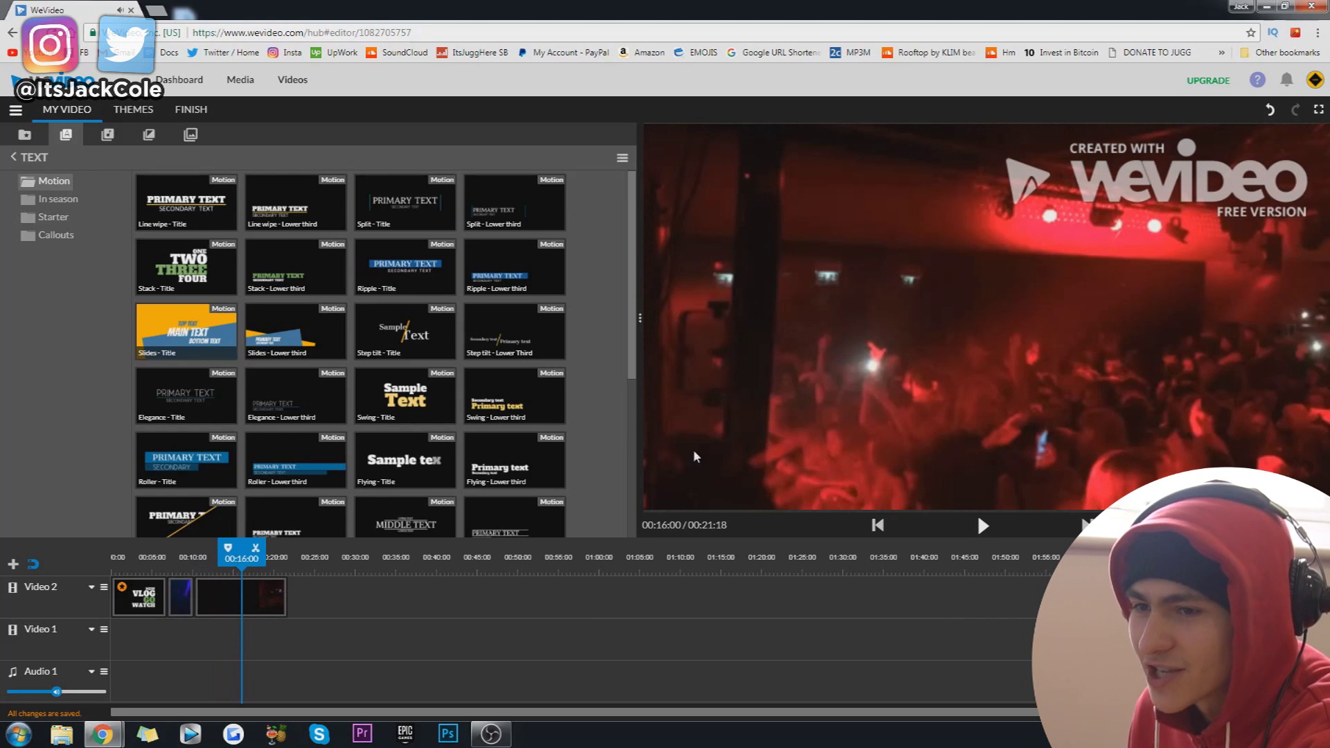
# Step: Place the Swing - Title motion title at the end of Video 2, after the last clip
pyautogui.moveTo(636, 295); pyautogui.dragTo(634, 326)
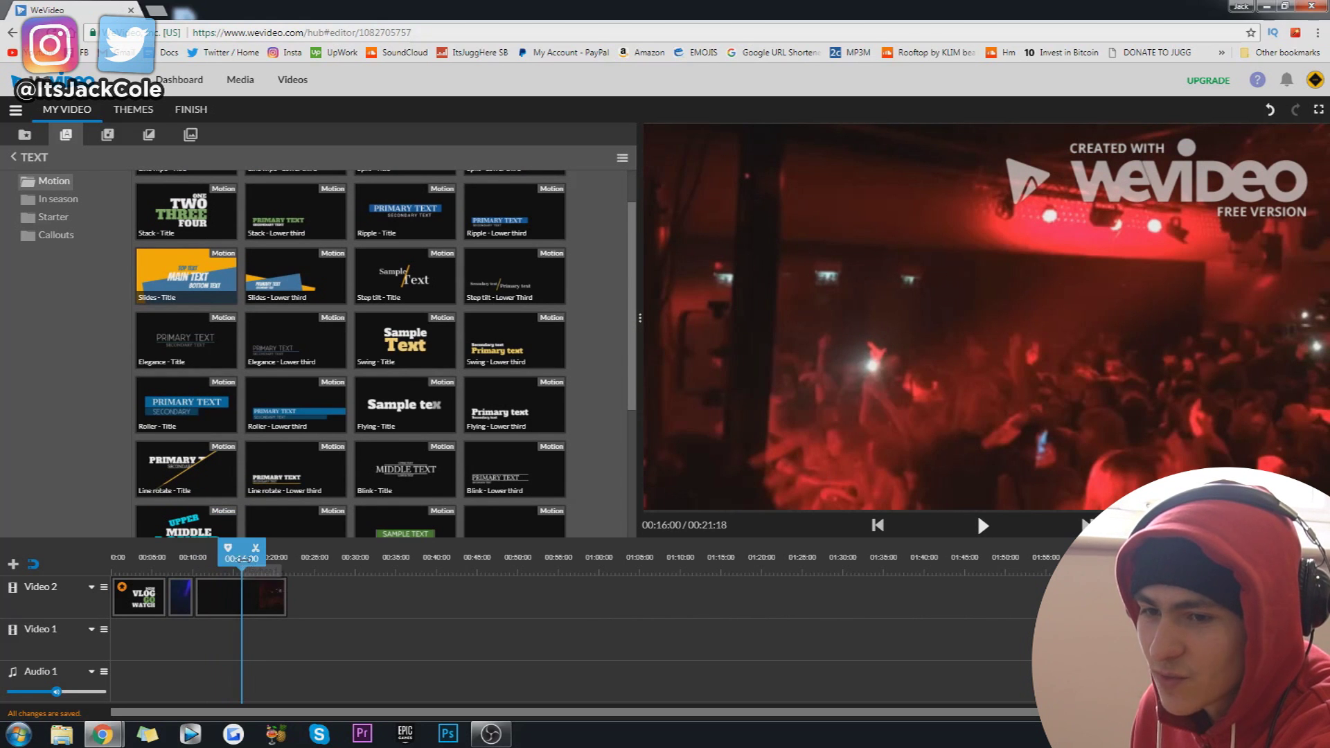
pyautogui.press('space')
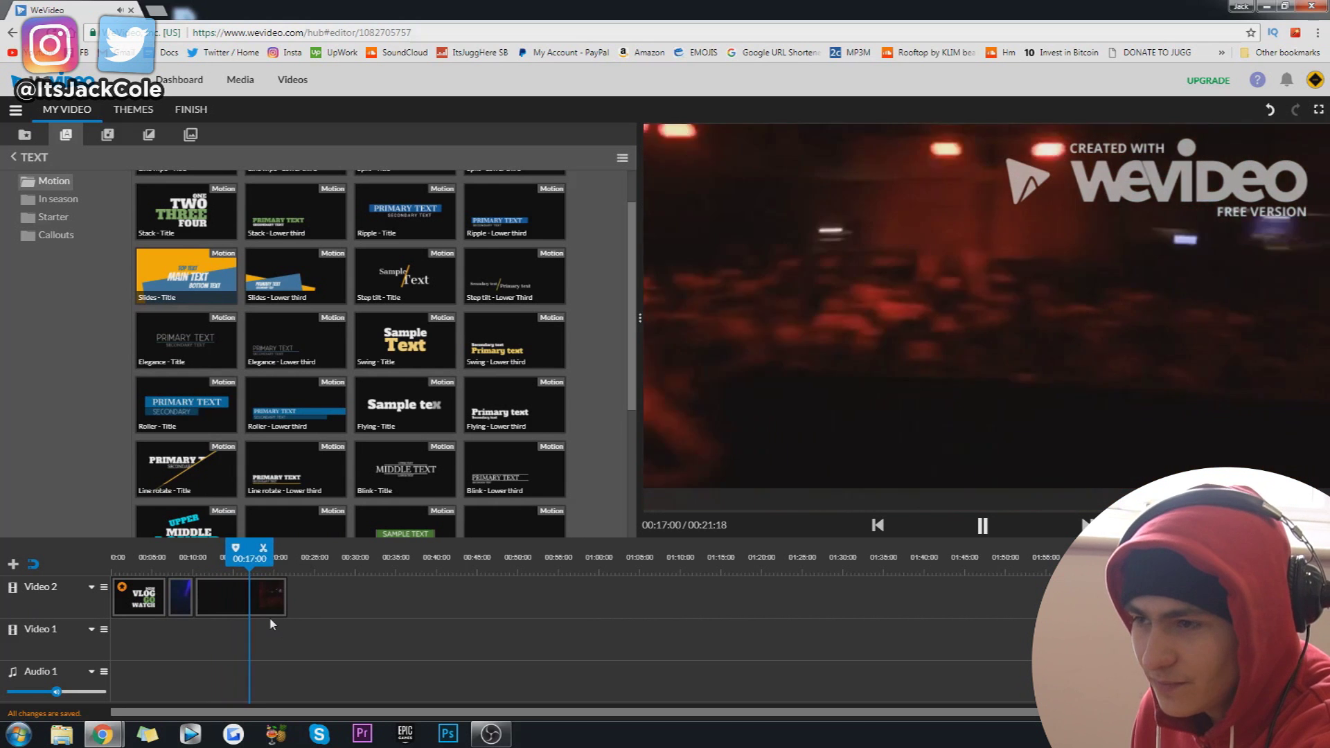
pyautogui.moveTo(388, 343); pyautogui.dragTo(294, 605)
# Step: Set the Swing title's two lines to THE and END and finish editing it
pyautogui.doubleClick(305, 601)
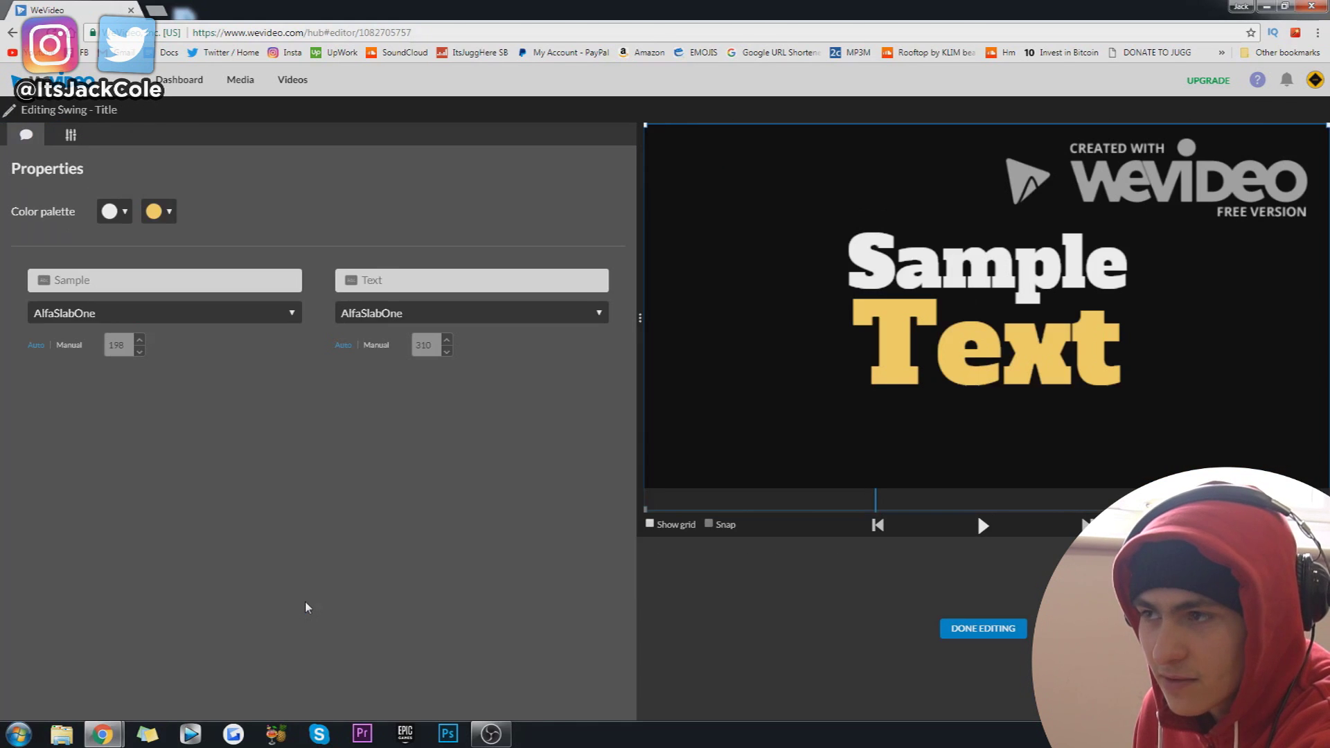
pyautogui.click(135, 282)
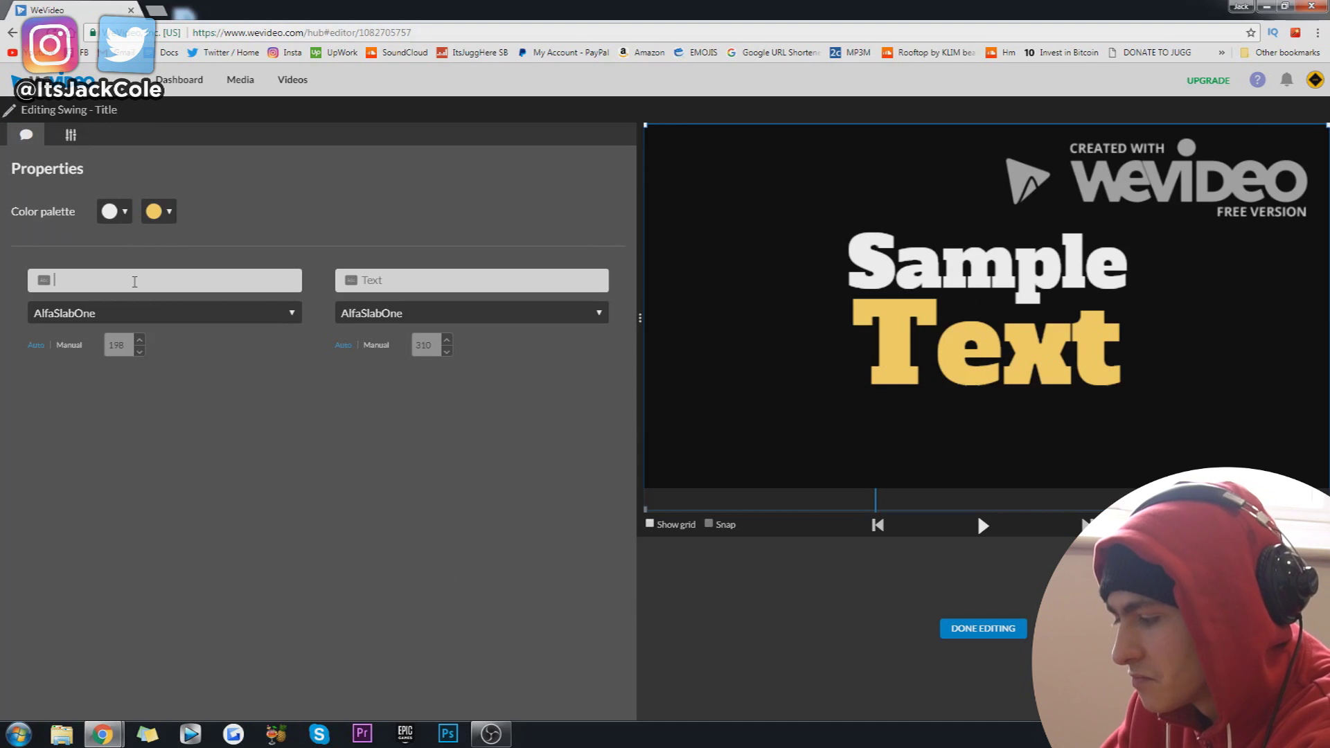
pyautogui.write('THE')
pyautogui.press('Tab')
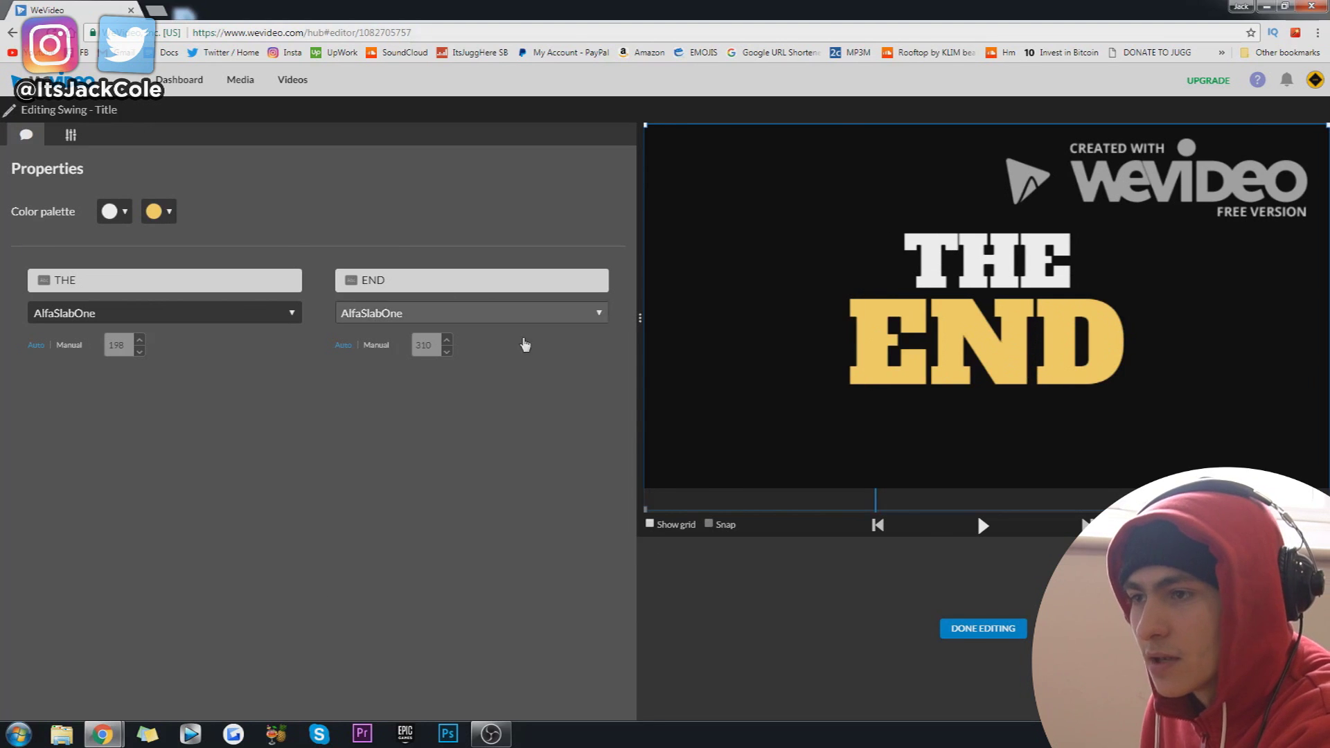
pyautogui.click(978, 631)
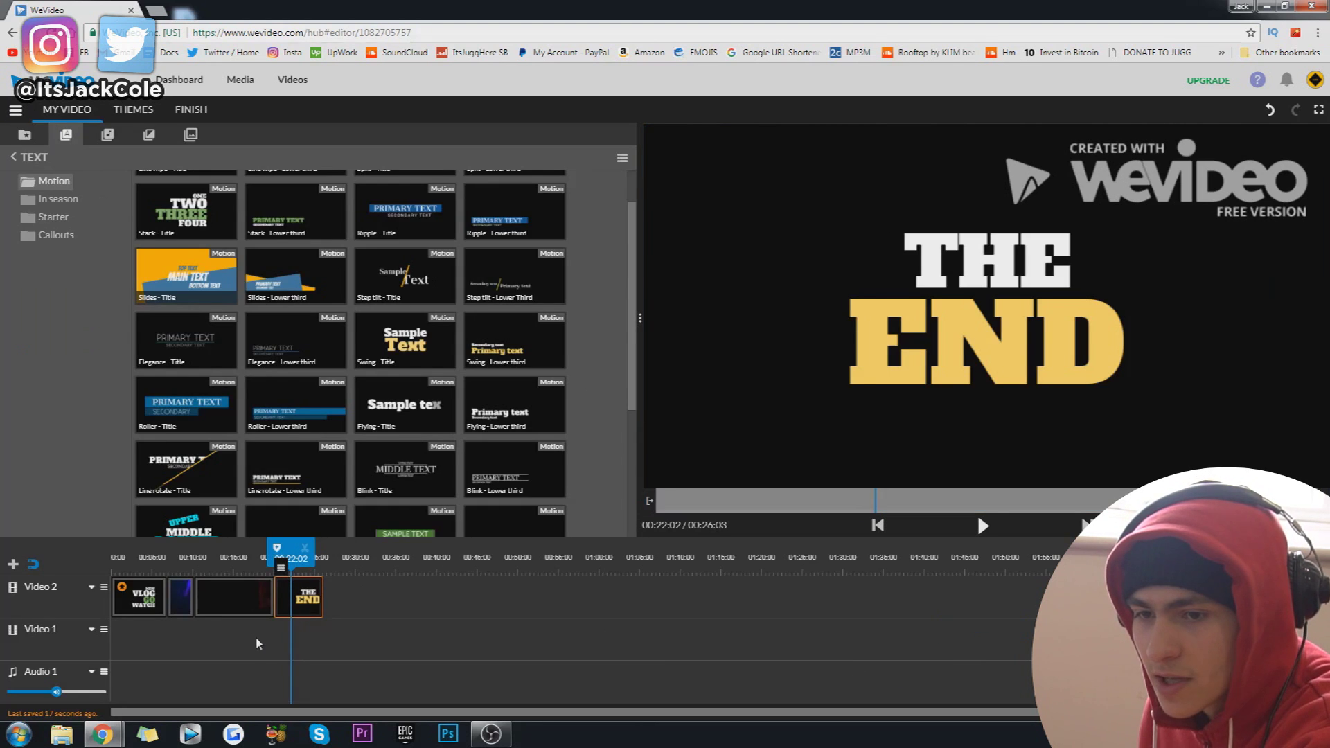
# Step: Play the end of the last clip into the closing title twice to check how it appears
pyautogui.click(260, 643)
pyautogui.click(267, 575)
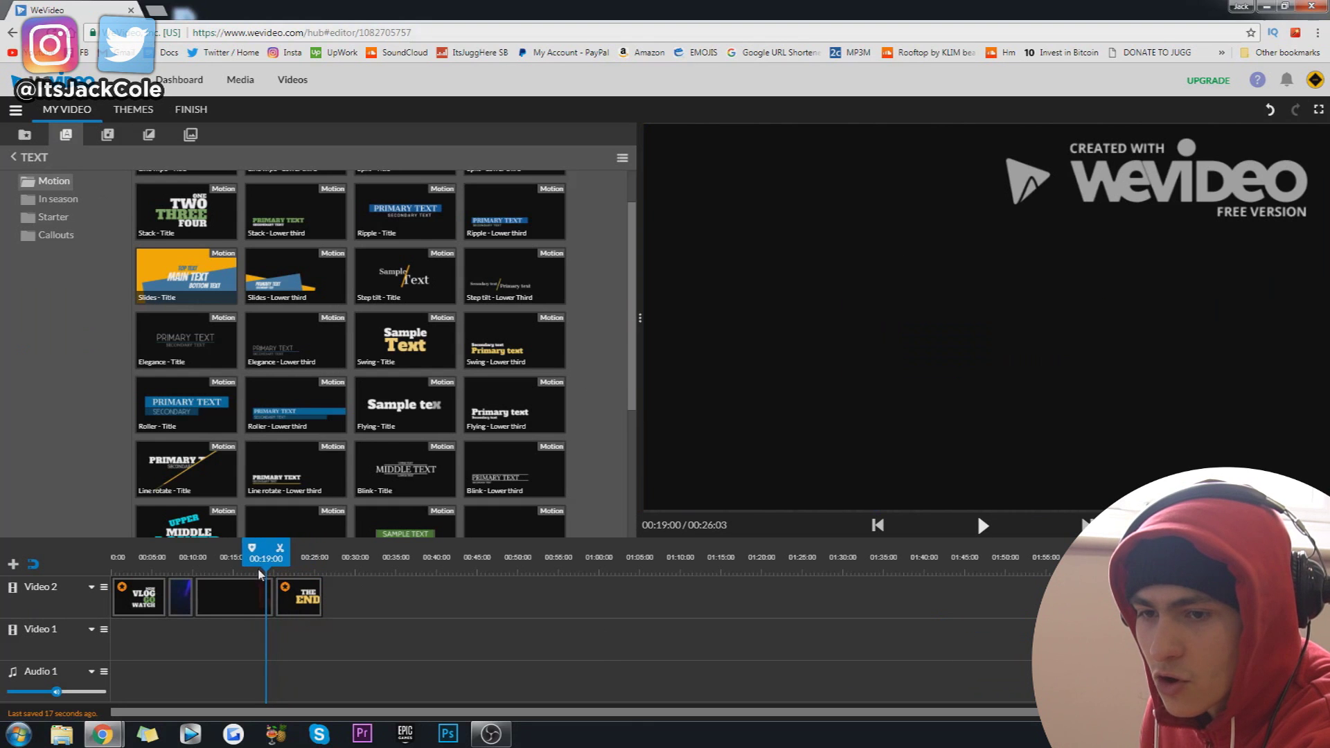
pyautogui.press('space')
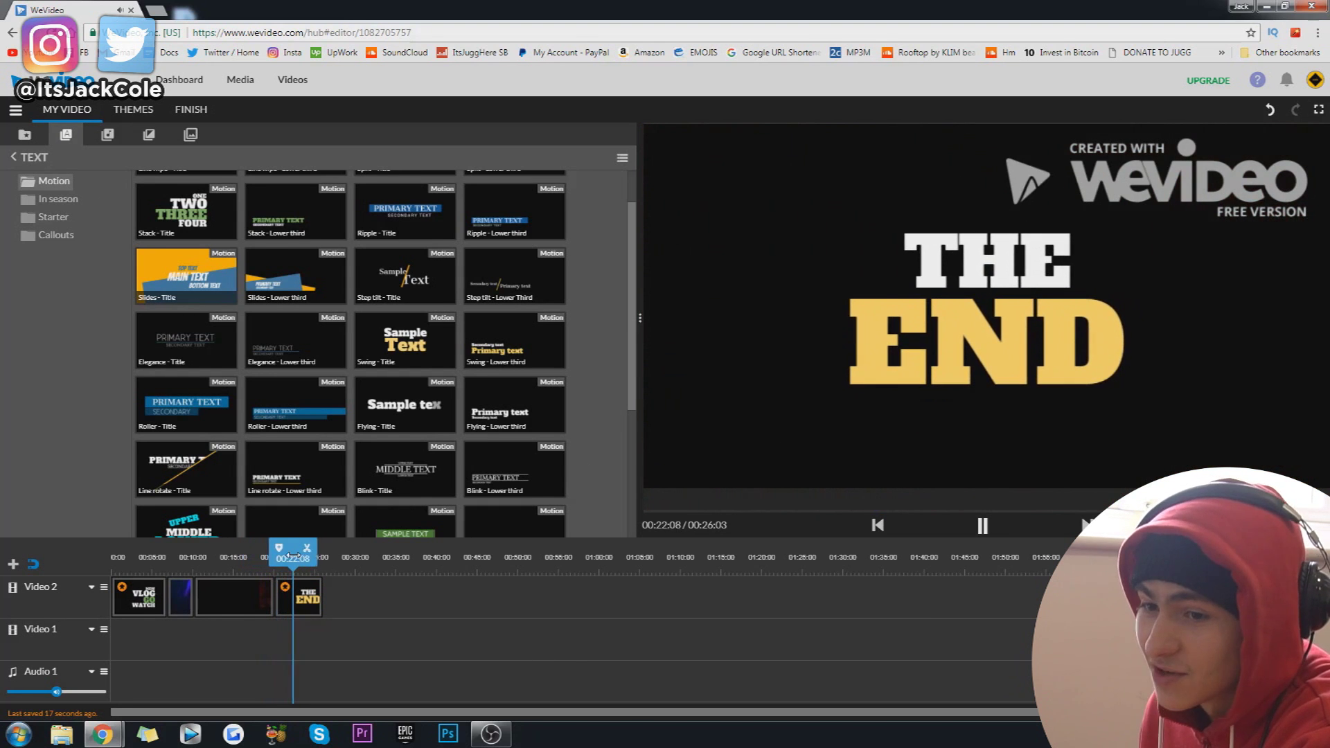
pyautogui.press('space')
pyautogui.click(269, 560)
pyautogui.press('space')
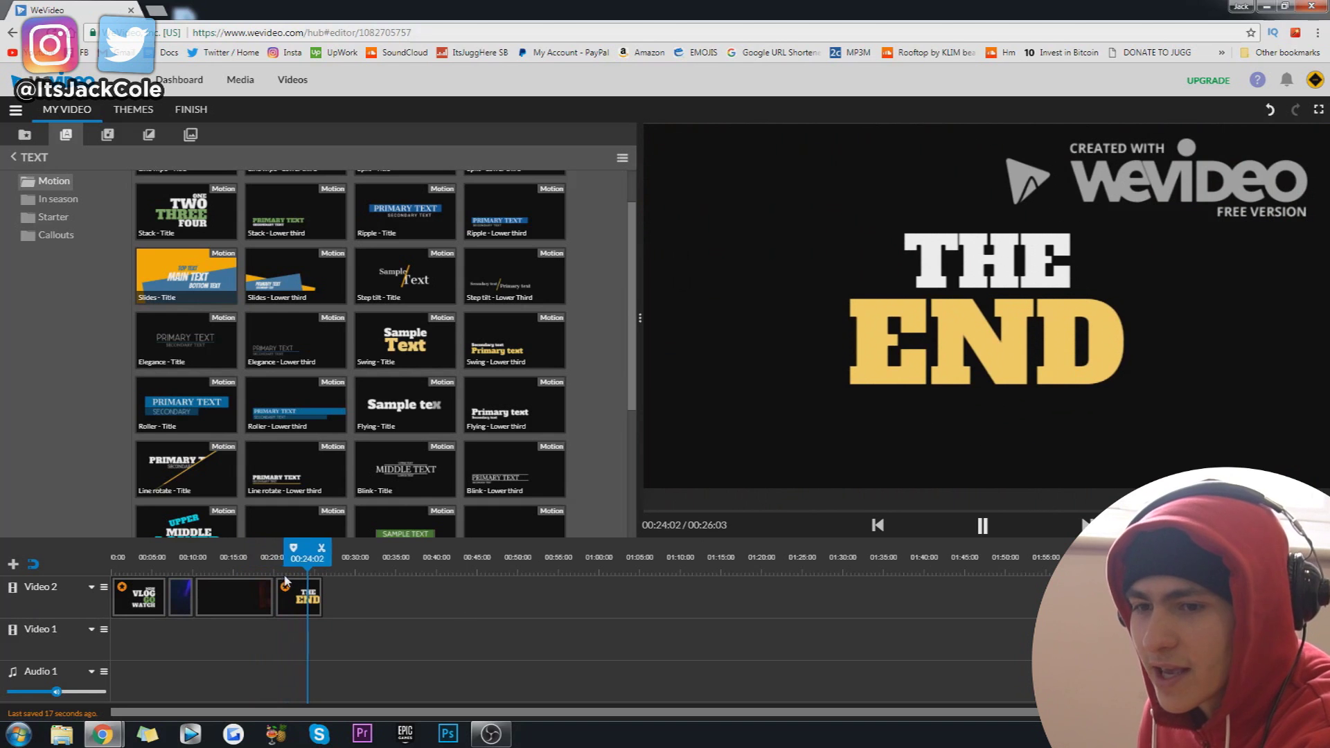
pyautogui.press('space')
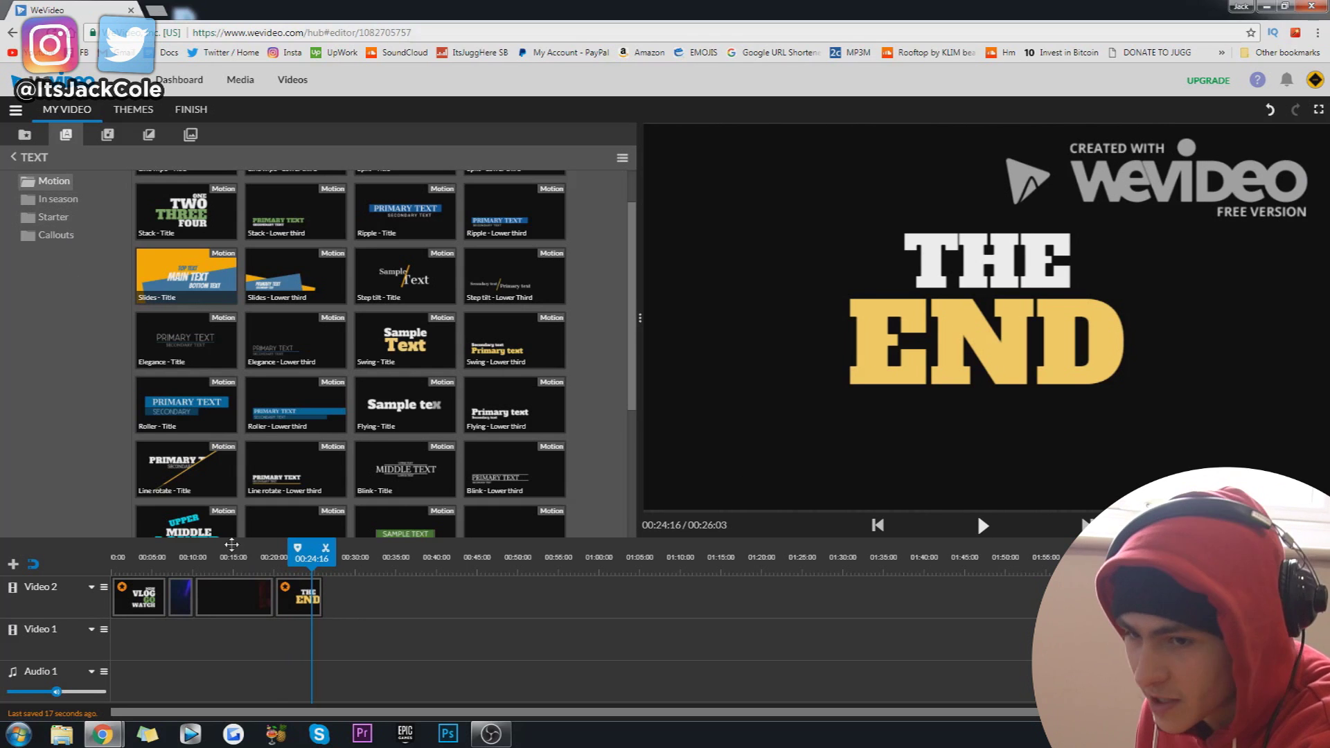
# Step: Add the Dip To White transition between the opening title and the first clip on Video 2
pyautogui.moveTo(308, 560); pyautogui.dragTo(177, 577)
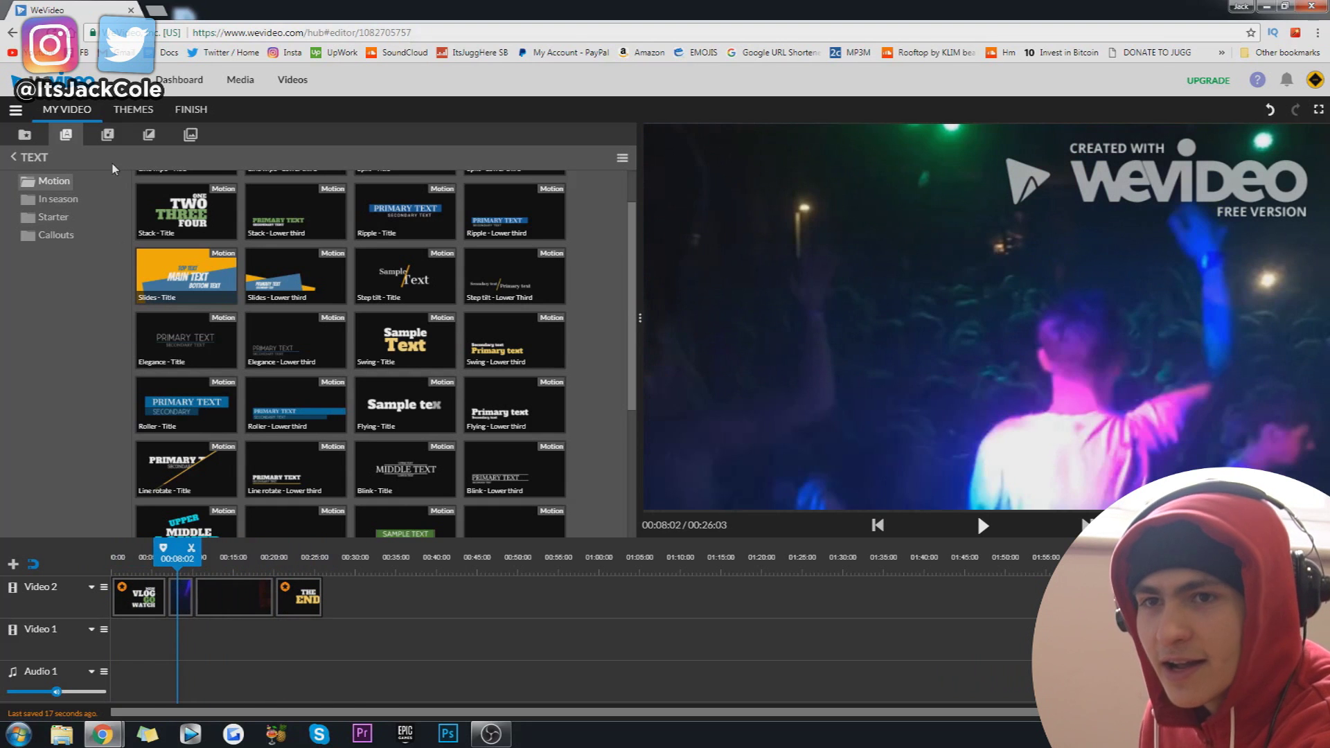
pyautogui.click(149, 134)
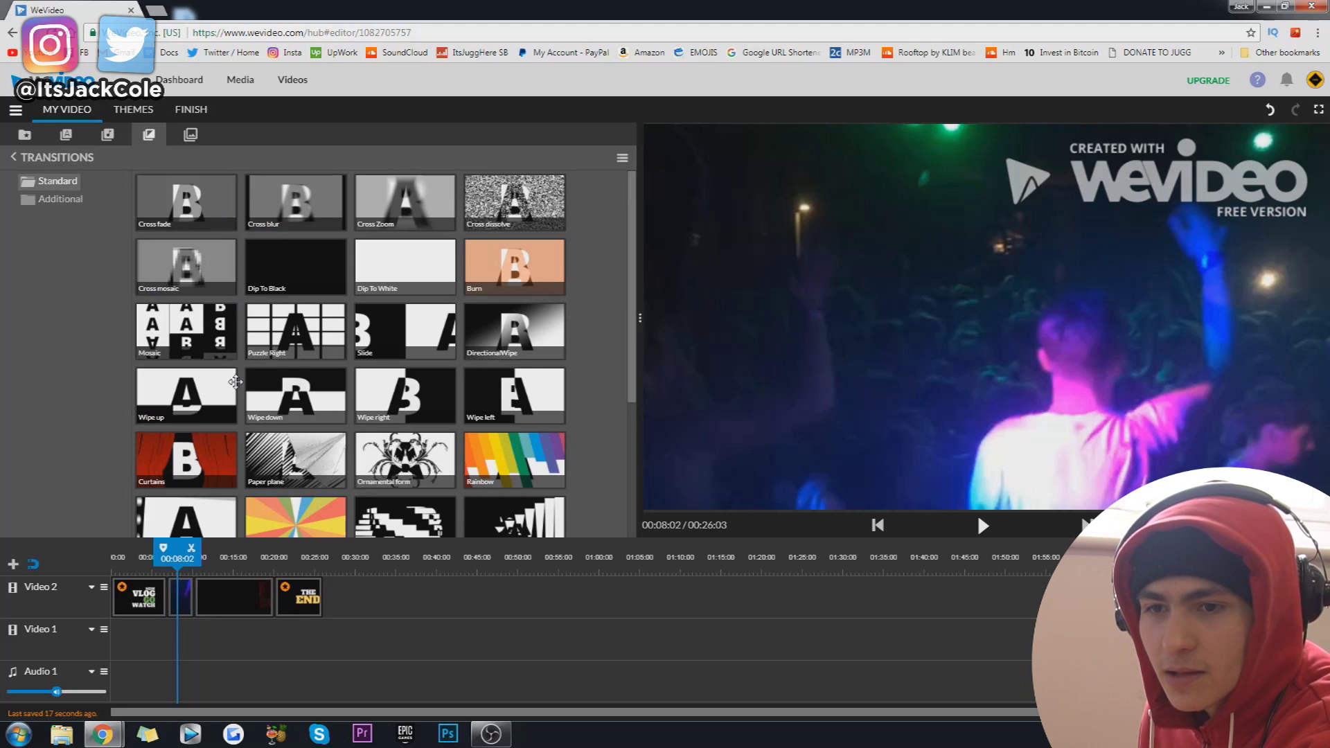
pyautogui.scroll(-1, 216, 450)
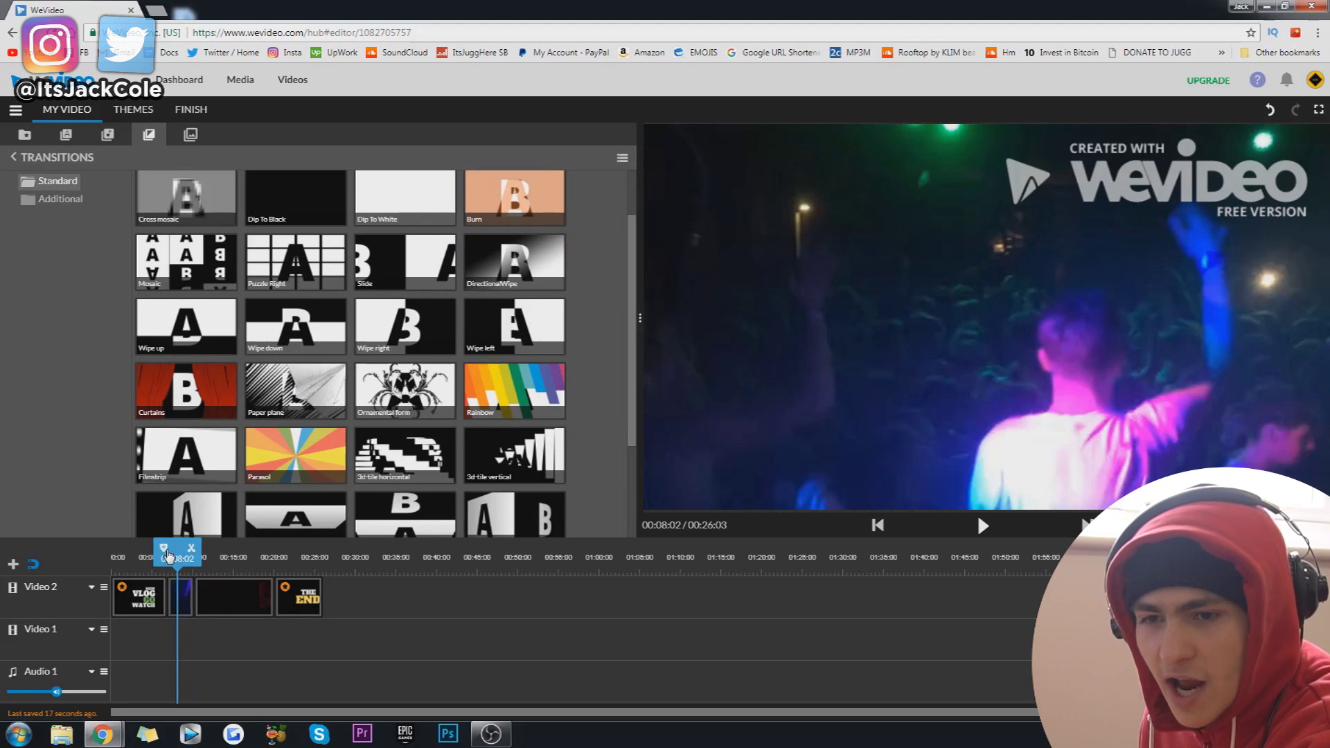
pyautogui.moveTo(176, 553)
pyautogui.mouseDown()
pyautogui.moveTo(267, 554)
pyautogui.moveTo(112, 559)
pyautogui.moveTo(164, 558)
pyautogui.moveTo(113, 561)
pyautogui.moveTo(104, 581)
pyautogui.mouseUp()
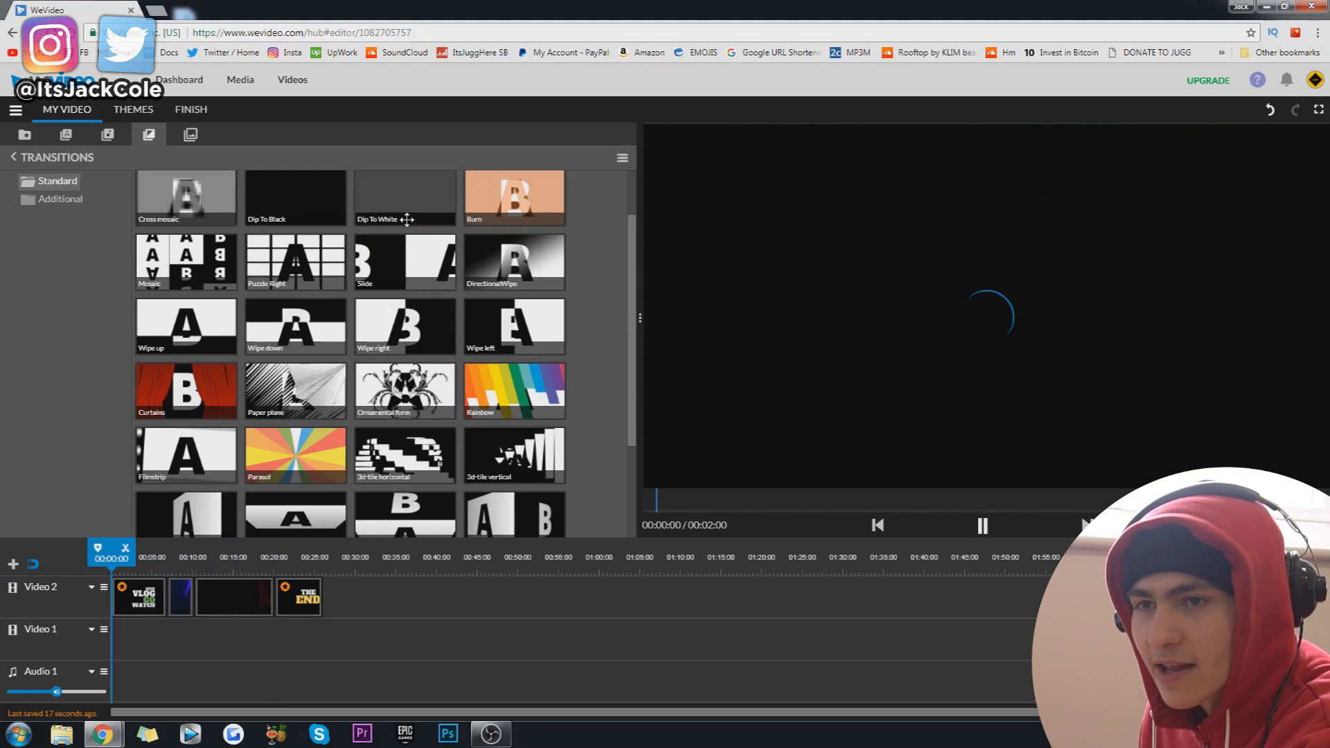
pyautogui.moveTo(409, 354)
pyautogui.mouseDown()
pyautogui.moveTo(188, 608)
pyautogui.moveTo(113, 567)
pyautogui.mouseUp()
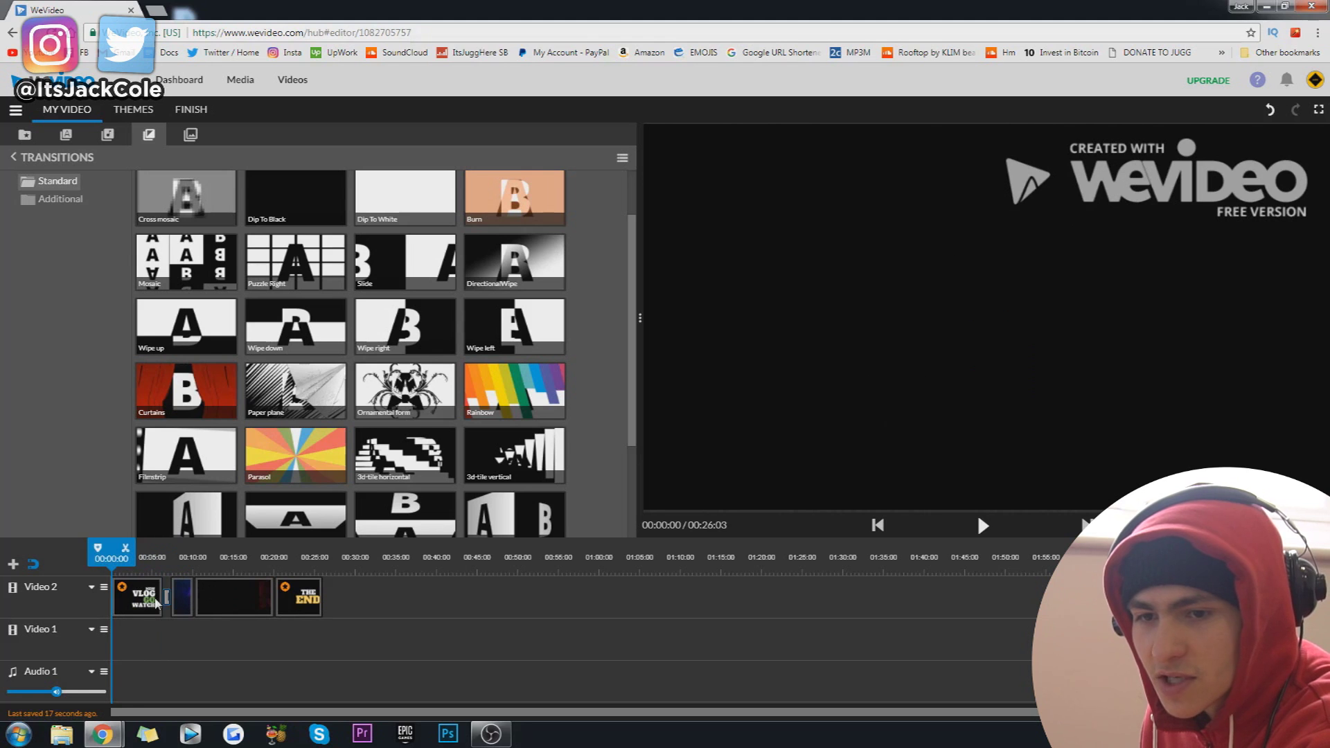
# Step: Play the Dip To White transition after the opening title, shorten its duration and play it again
pyautogui.press('space')
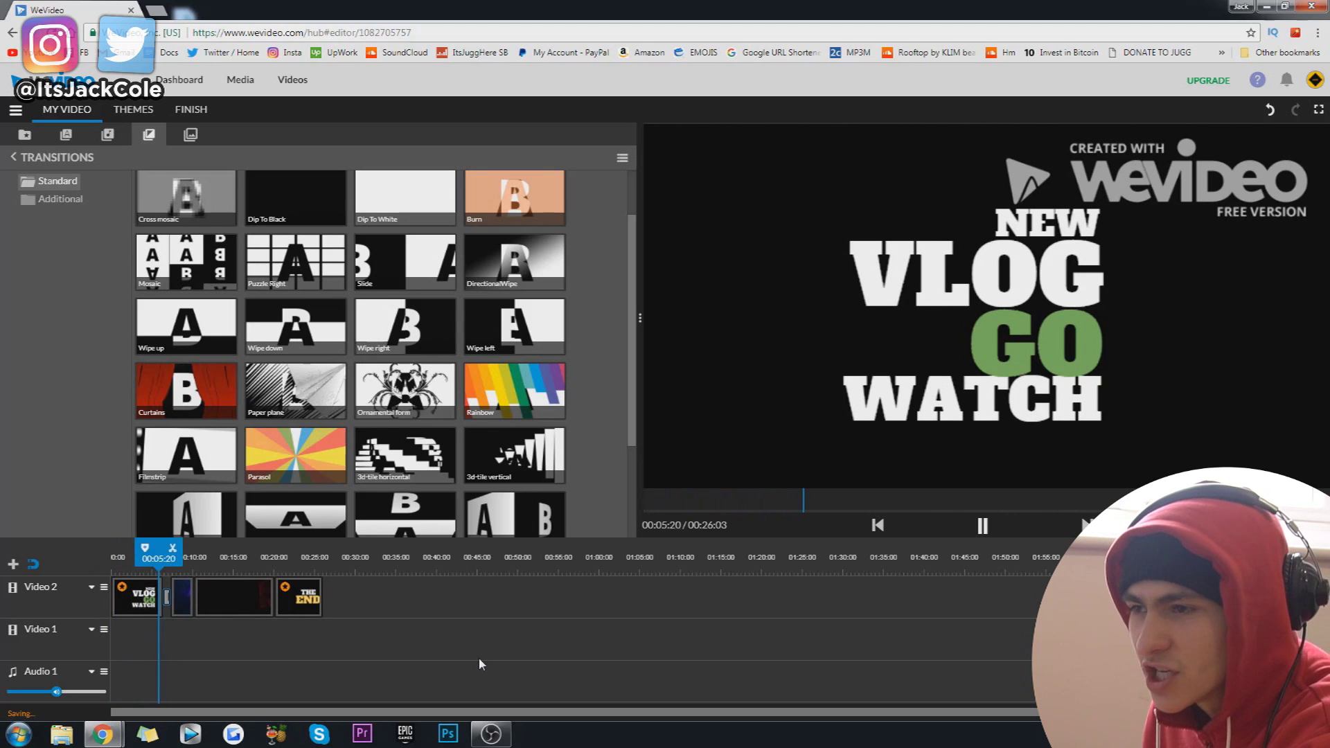
pyautogui.press('space')
pyautogui.click(167, 598)
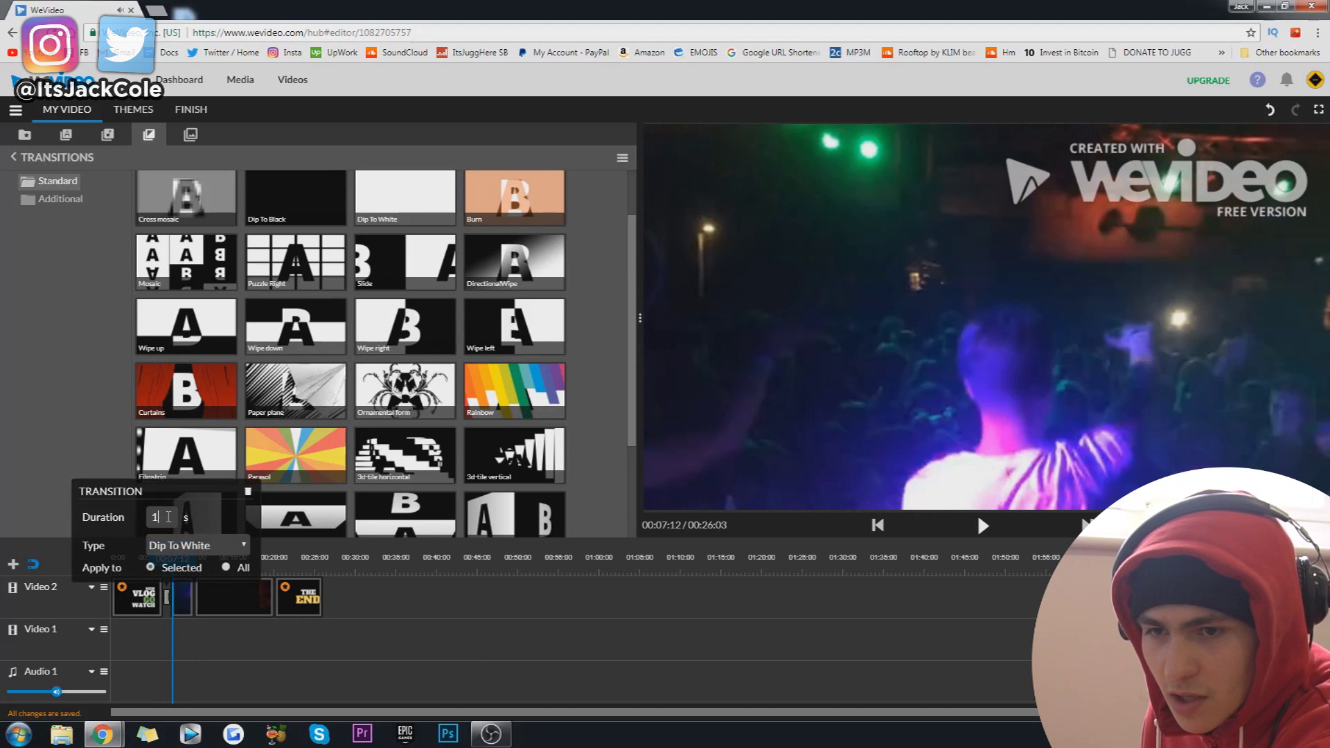
pyautogui.click(170, 604)
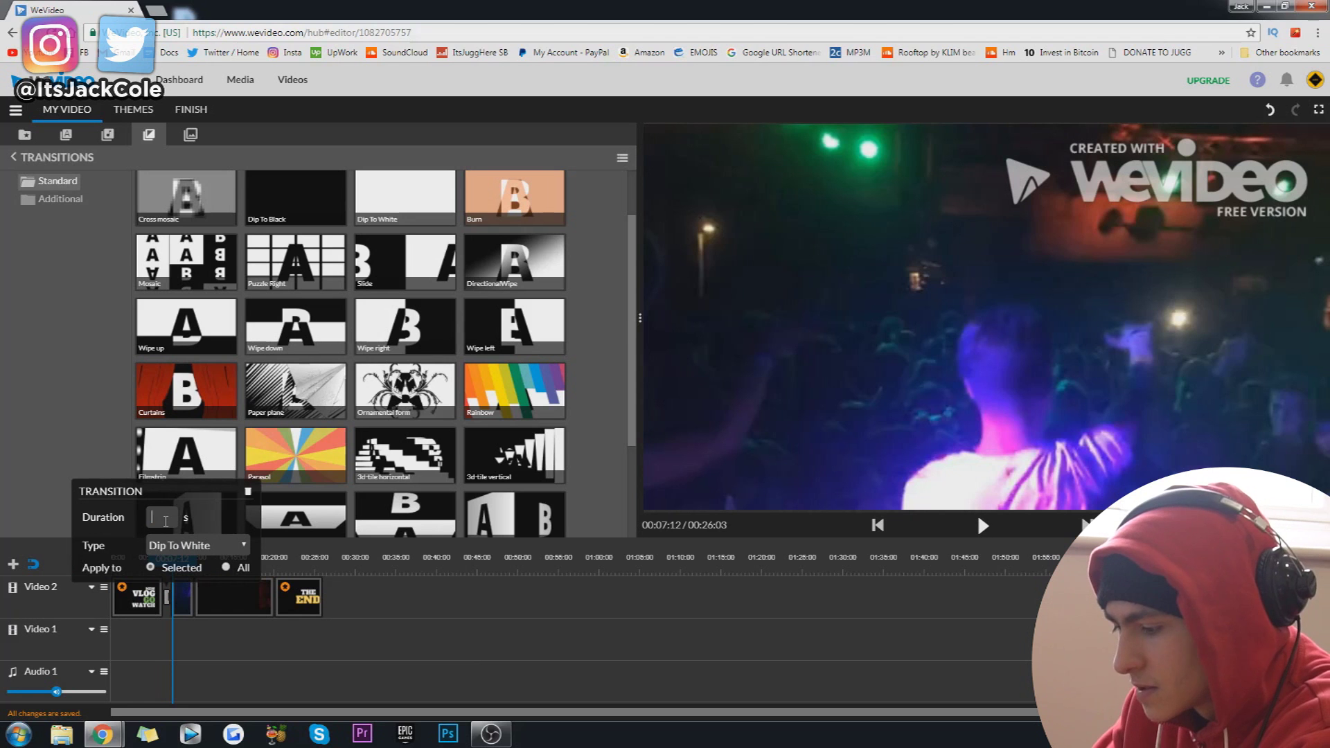
pyautogui.press('Return')
pyautogui.press('space')
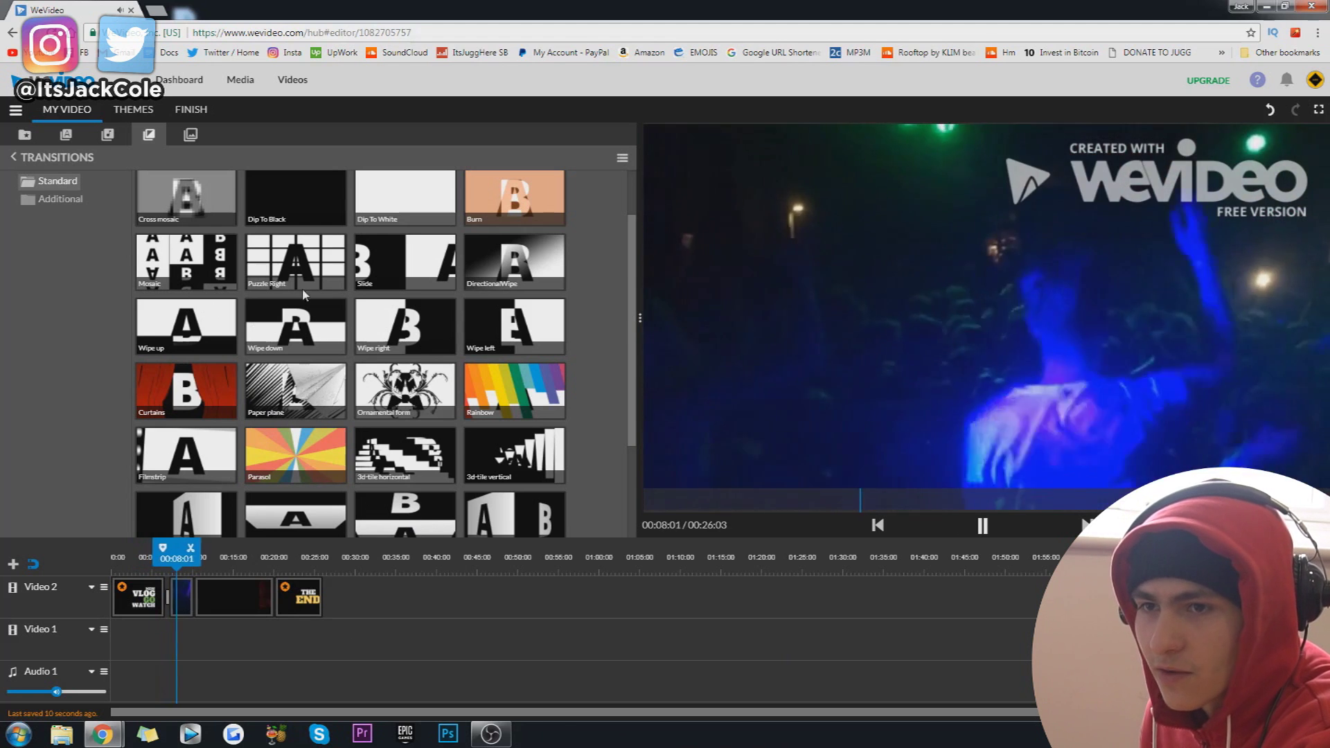
# Step: Add Dip To White transitions between the two clips and before the closing title, and shorten the one between the clips
pyautogui.moveTo(219, 617); pyautogui.dragTo(220, 613)
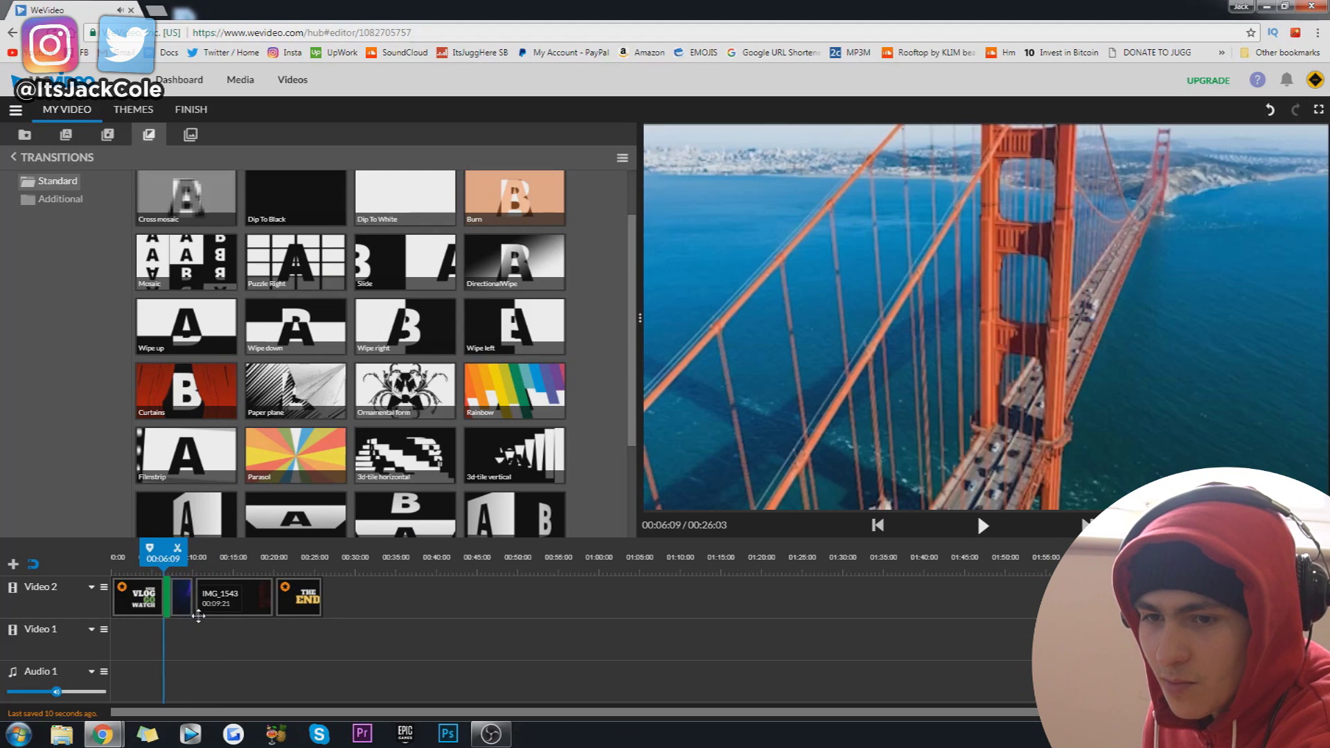
pyautogui.moveTo(326, 598); pyautogui.dragTo(315, 598)
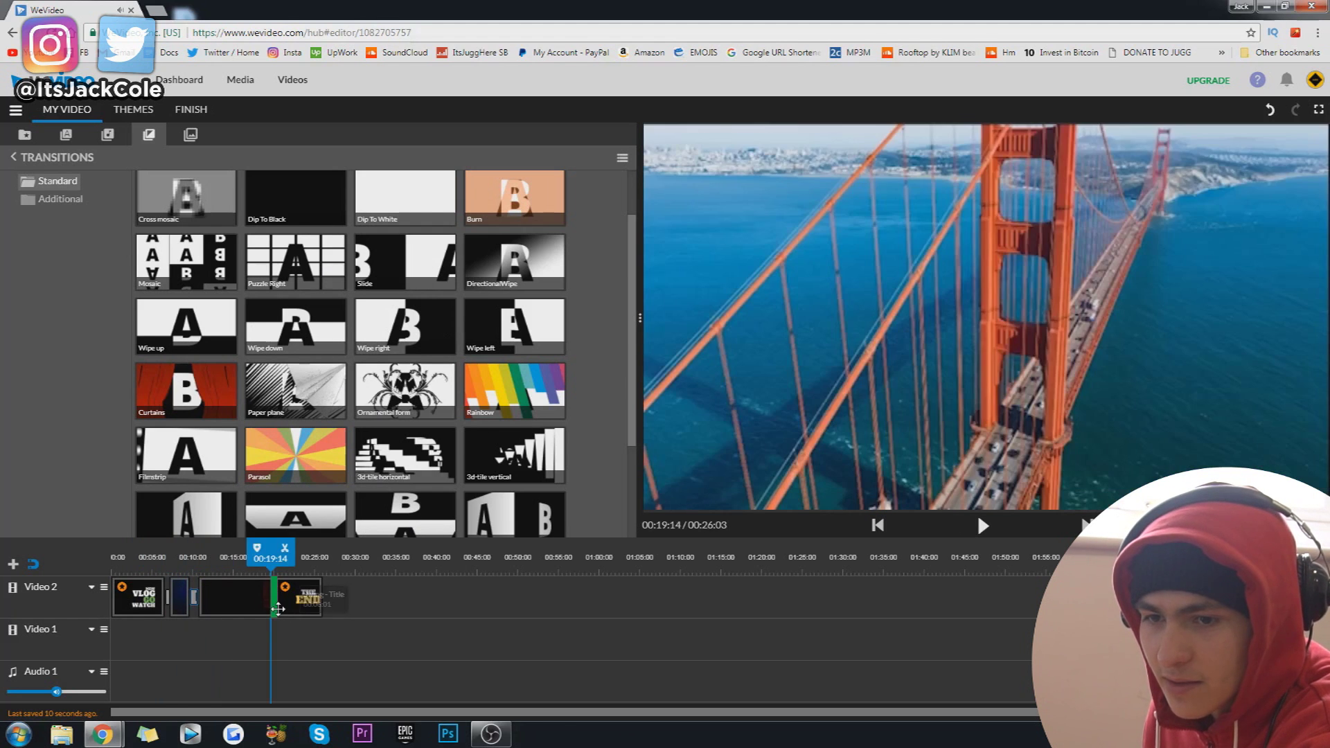
pyautogui.click(195, 598)
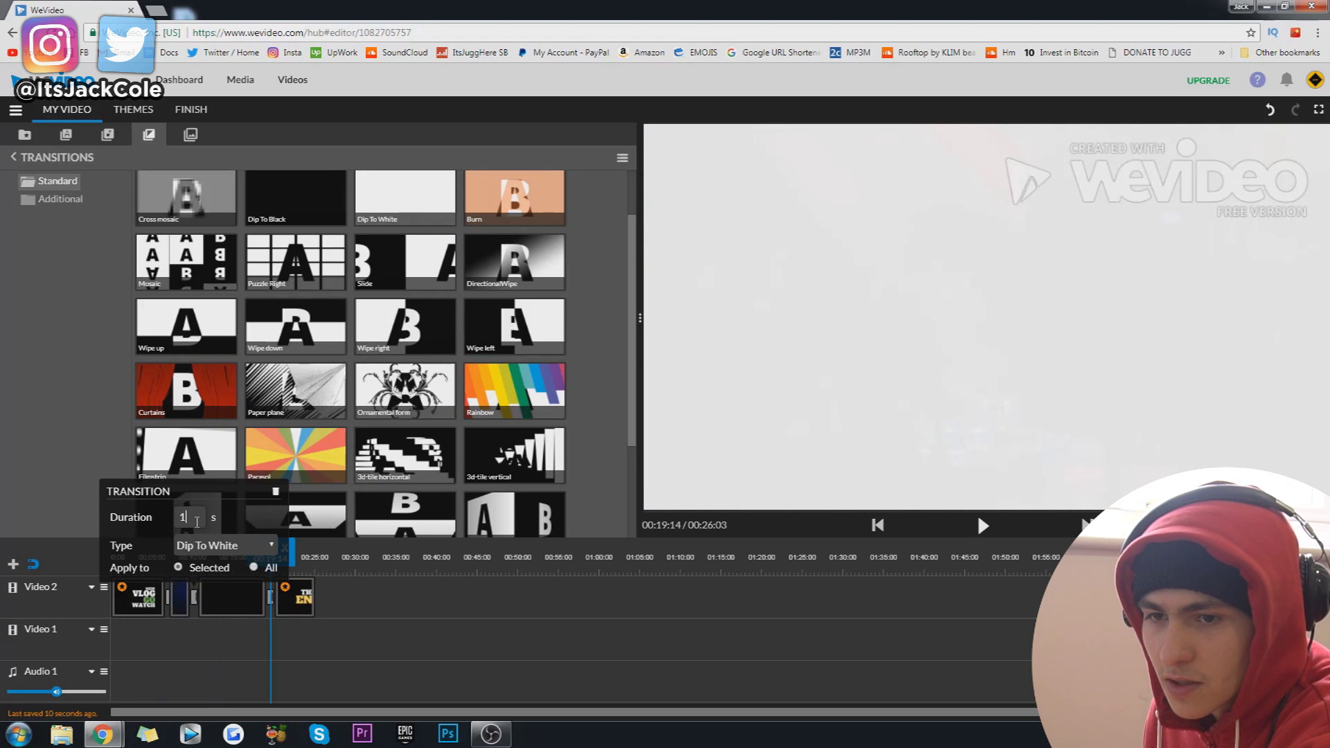
pyautogui.press('Return')
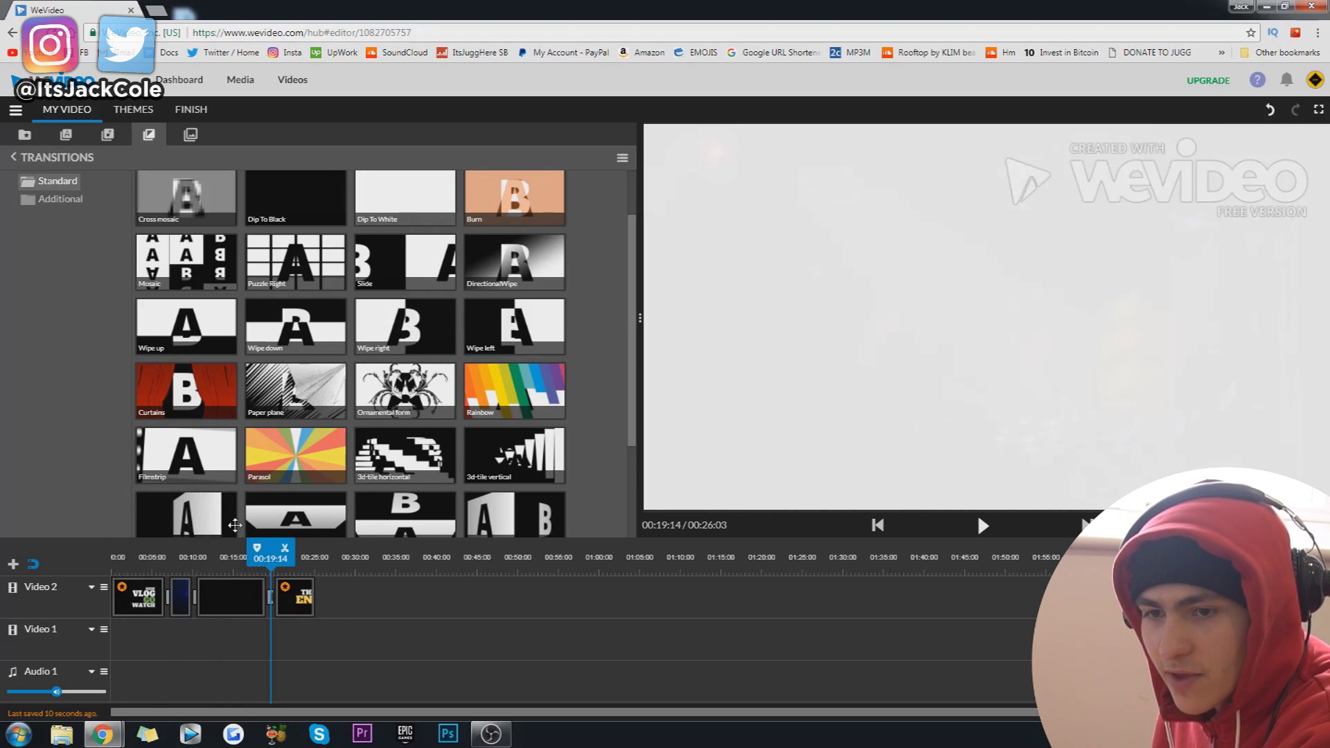
# Step: Set the duration of the Dip To White transition before the closing title to 0.5 s
pyautogui.click(275, 602)
pyautogui.click(271, 599)
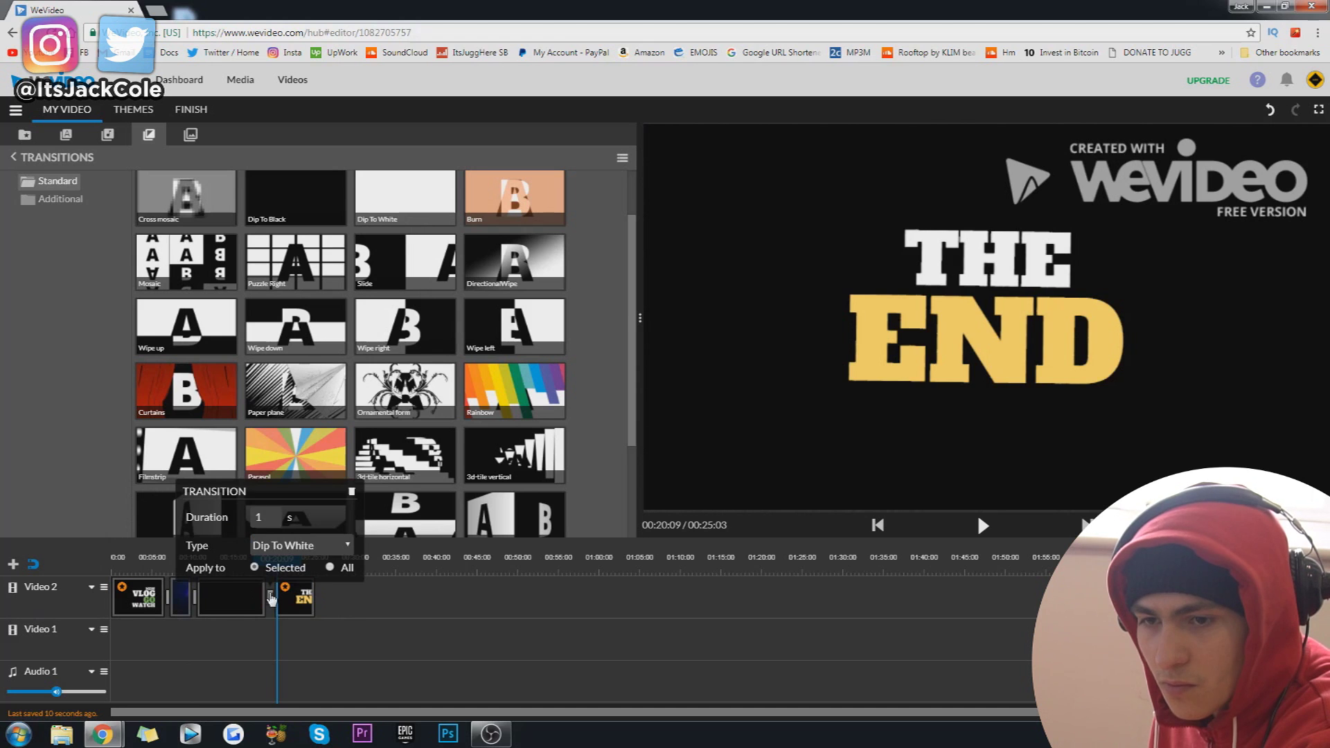
pyautogui.press('BackSpace')
pyautogui.write('0.5')
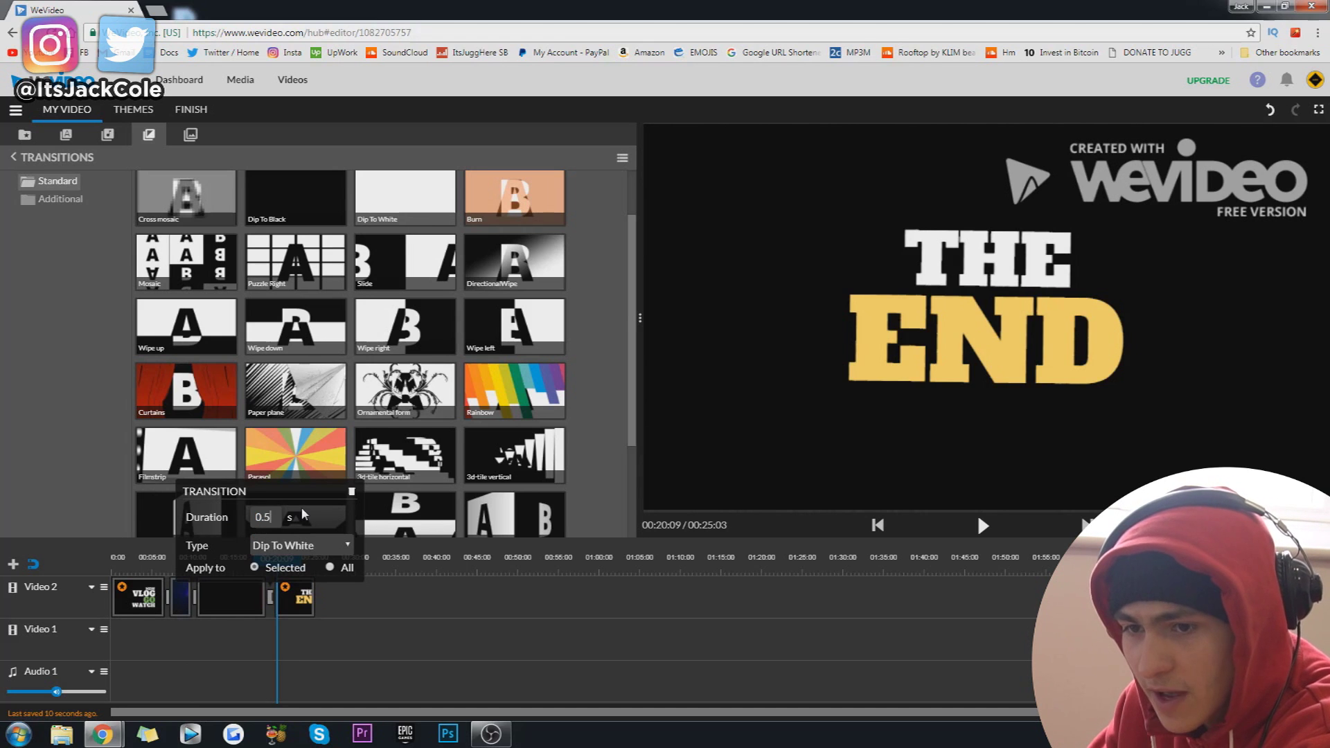
pyautogui.press('Return')
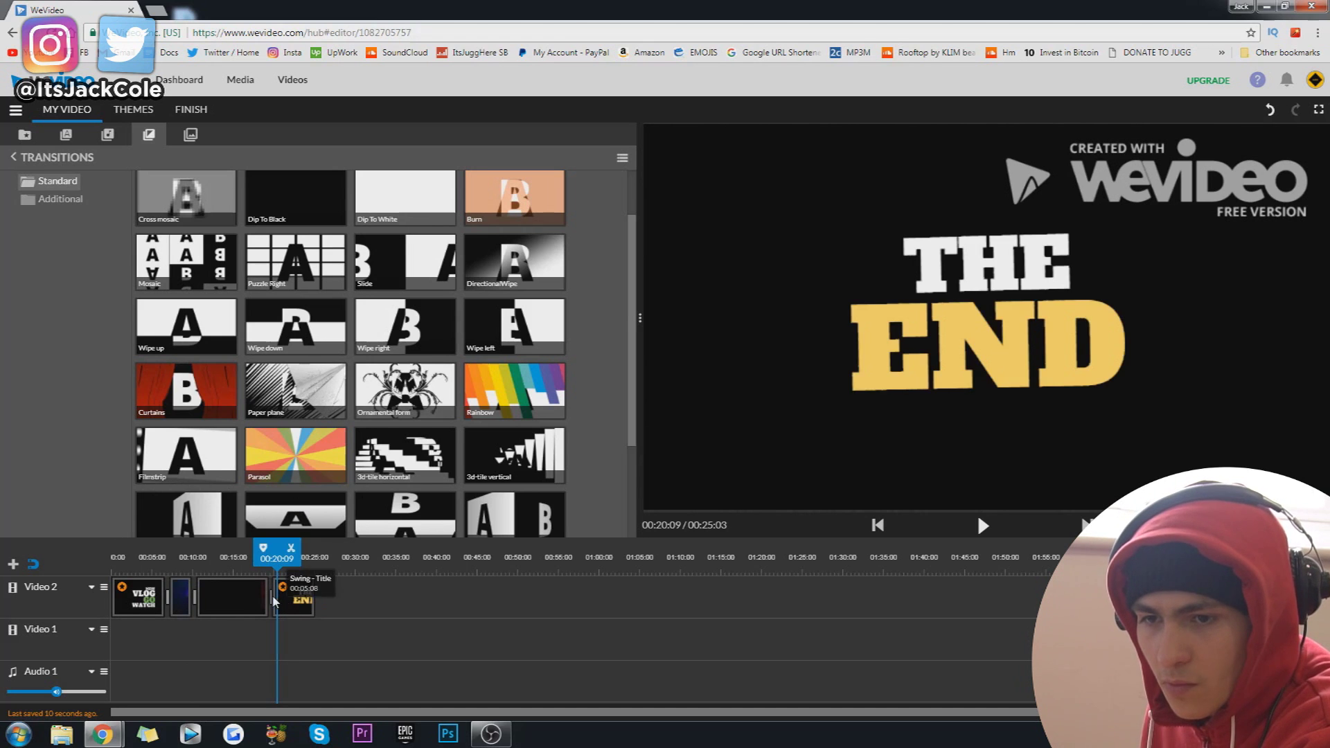
pyautogui.click(273, 594)
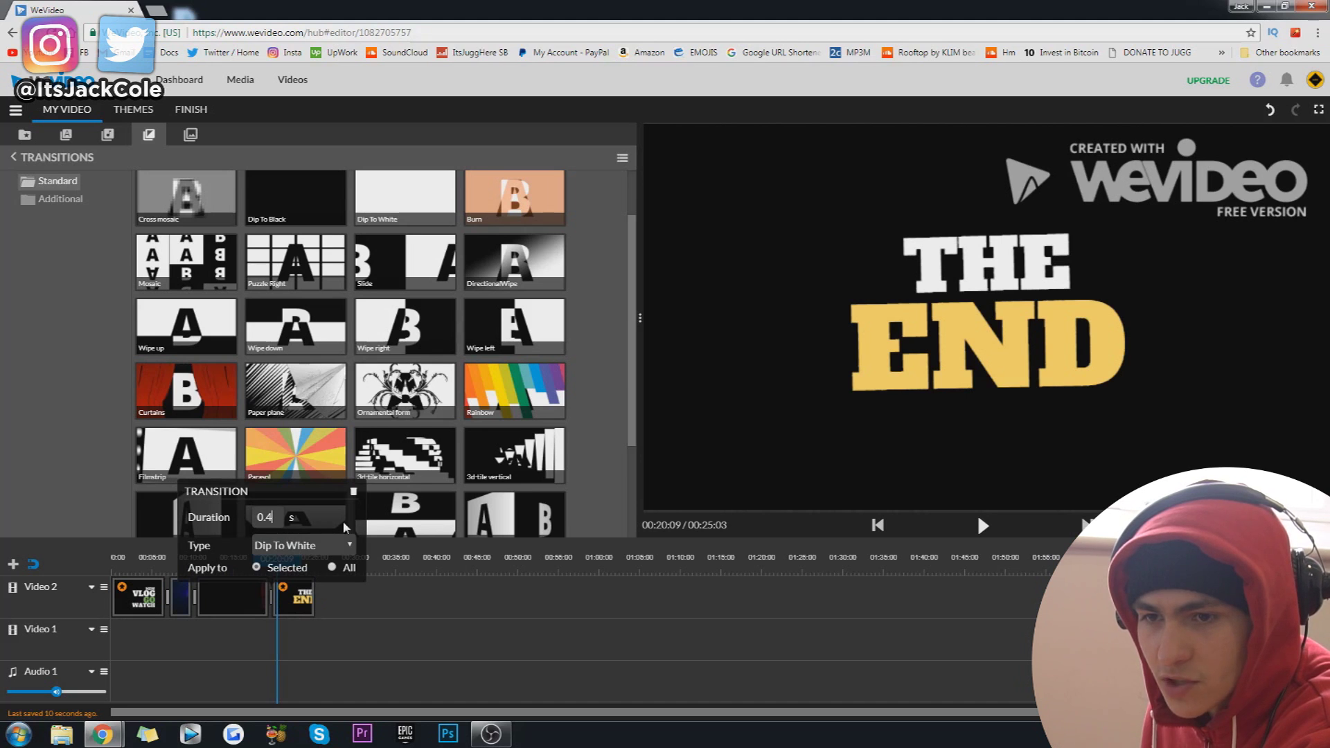
pyautogui.click(373, 518)
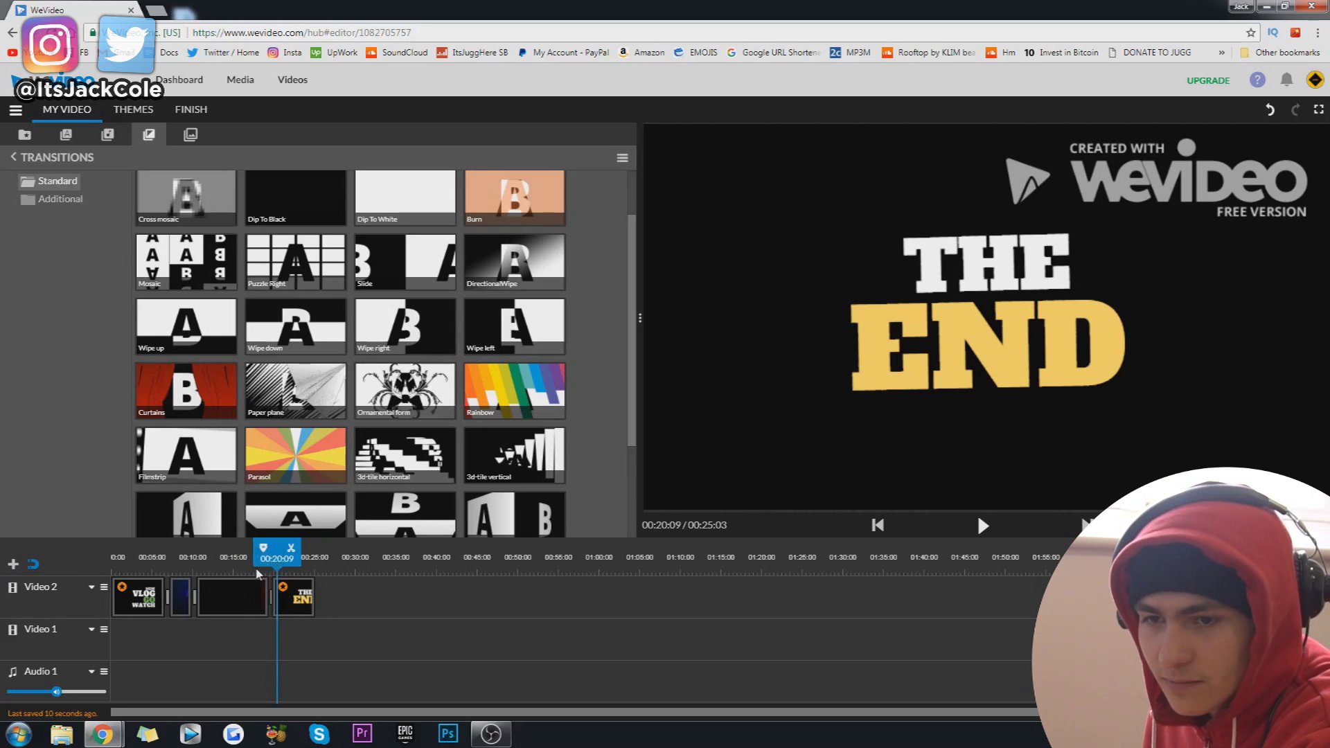
# Step: Play the video from the start into the closing title to check all the transitions
pyautogui.moveTo(278, 554)
pyautogui.mouseDown()
pyautogui.moveTo(158, 556)
pyautogui.moveTo(72, 575)
pyautogui.mouseUp()
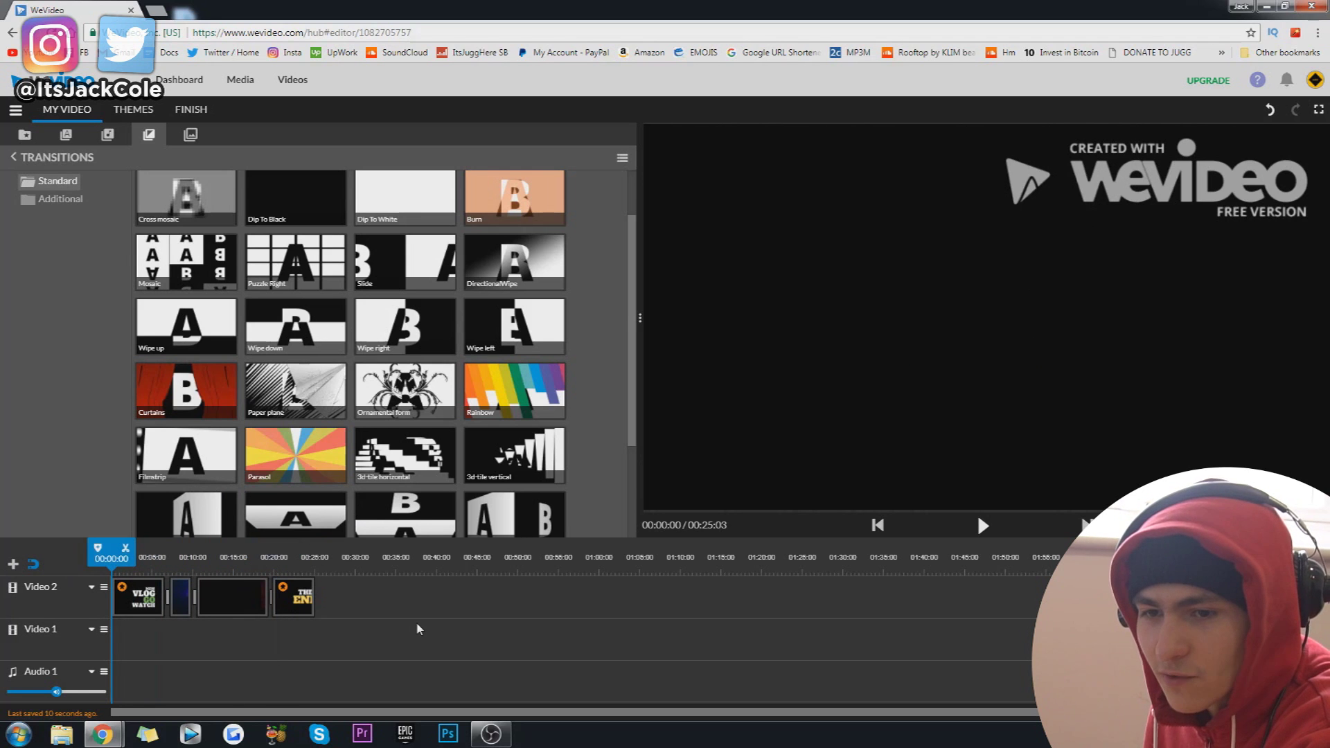
pyautogui.press('space')
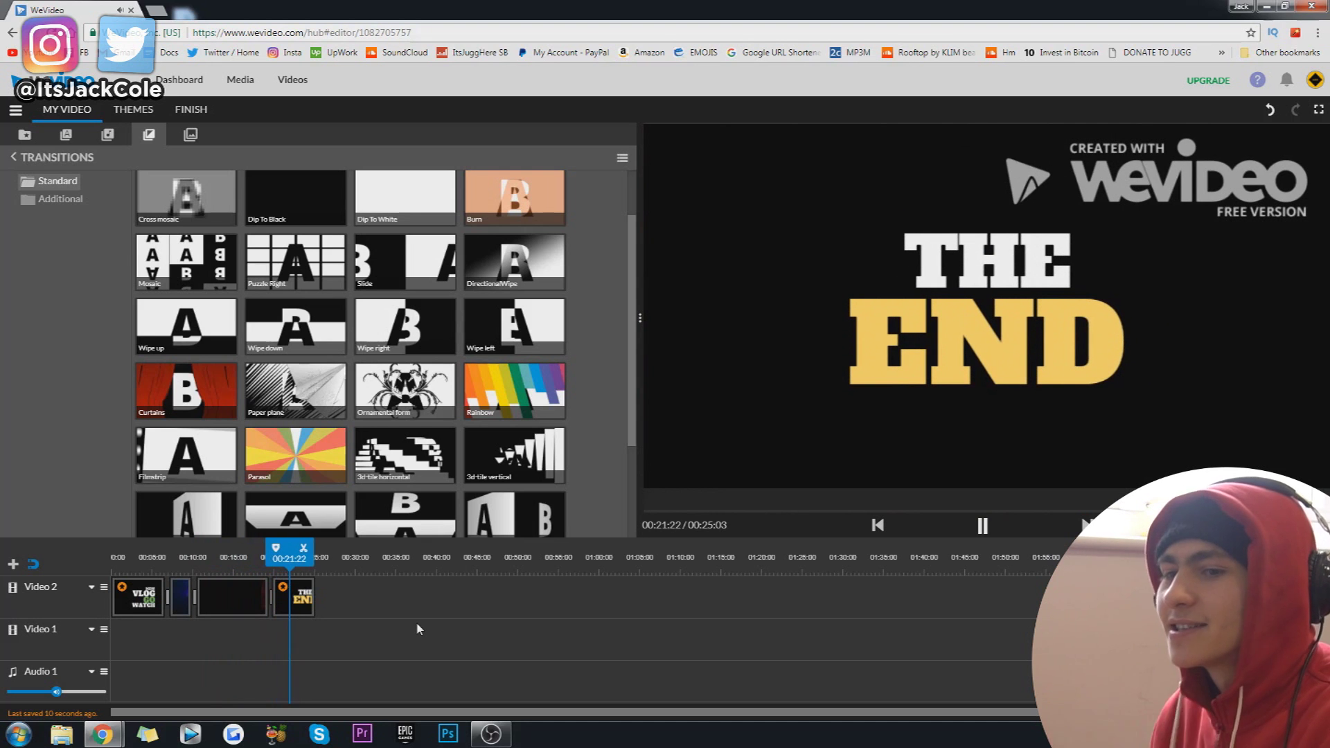
pyautogui.press('space')
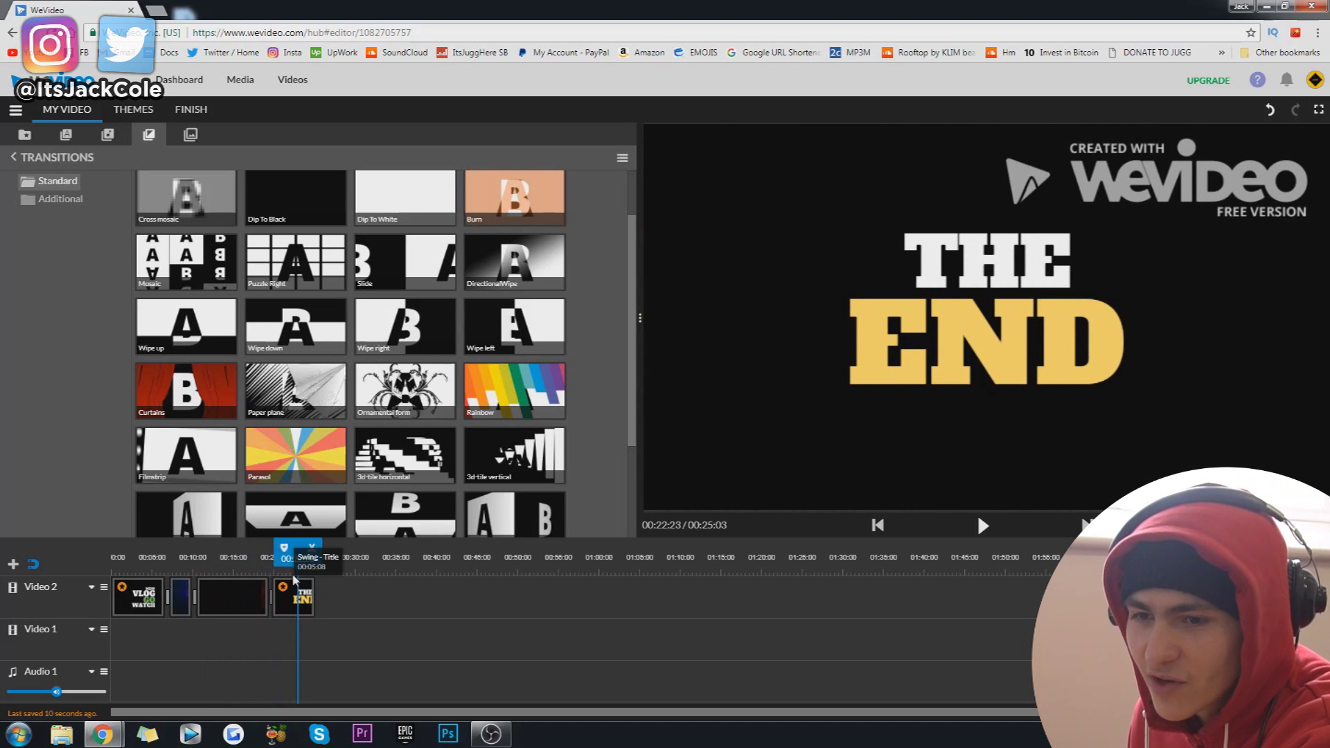
# Step: Replay the transition between the two clips and return the playhead to the start of the timeline
pyautogui.moveTo(295, 580); pyautogui.dragTo(12, 584)
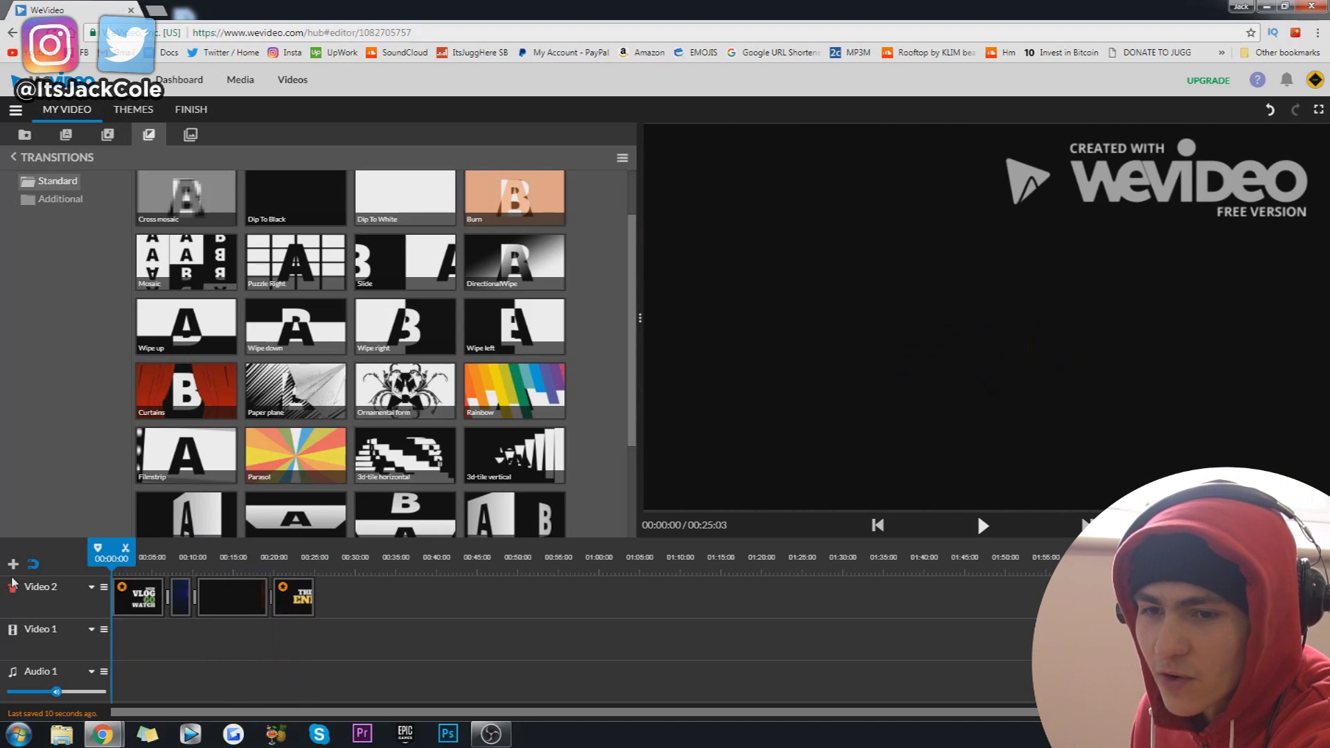
pyautogui.click(182, 581)
pyautogui.press('space')
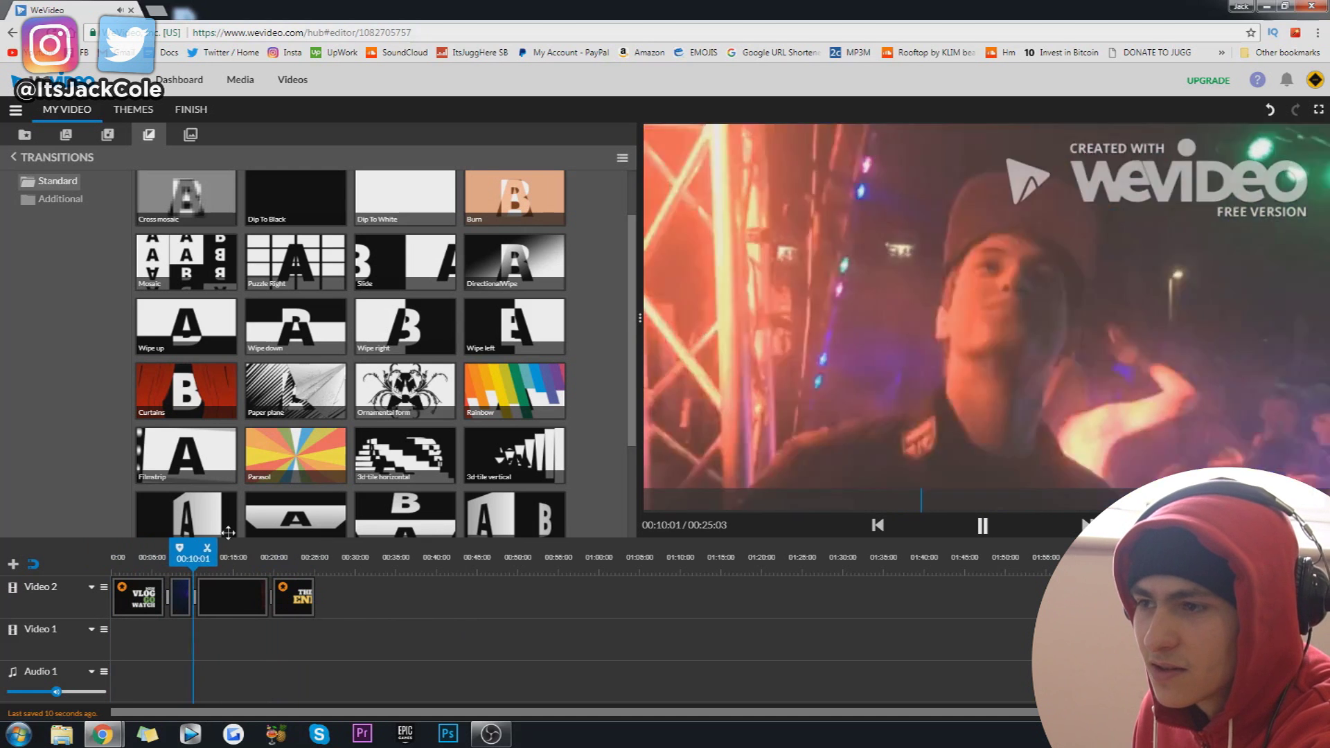
pyautogui.press('space')
pyautogui.moveTo(204, 559); pyautogui.dragTo(31, 582)
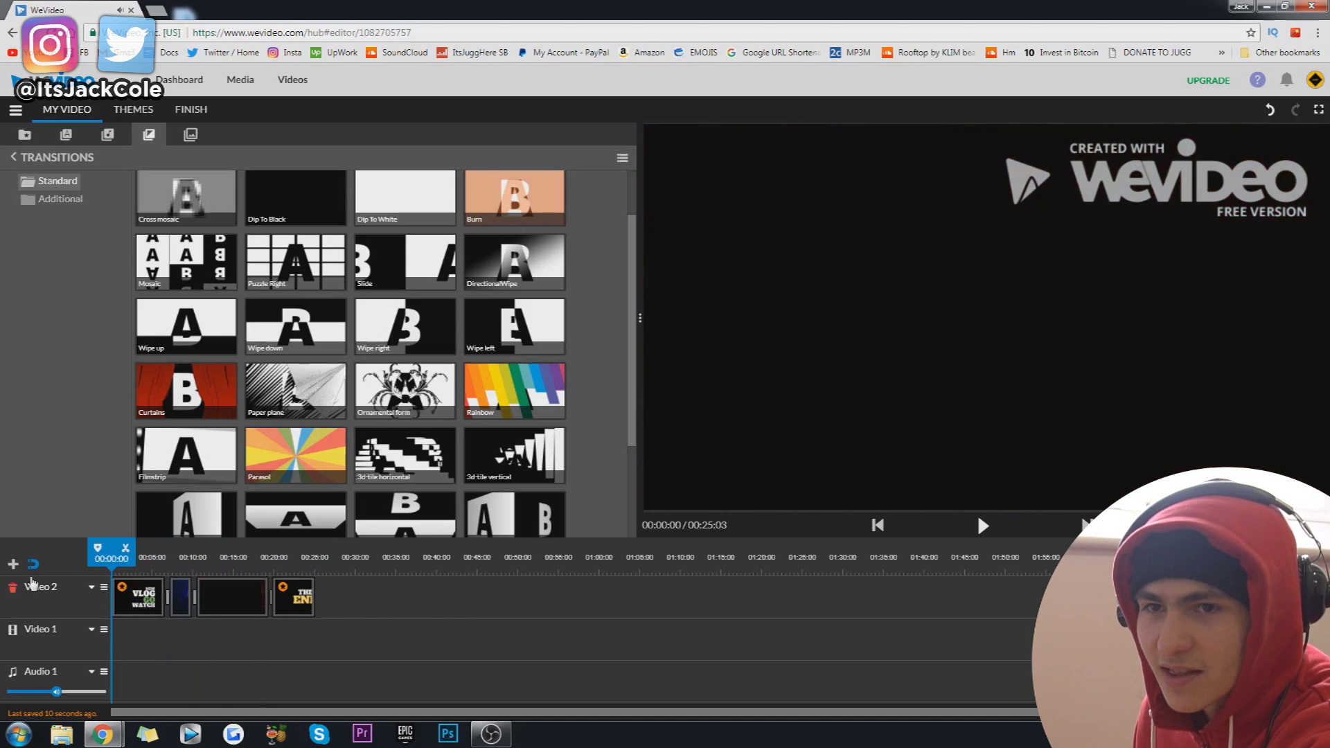
# Step: Look through the Free Music tracks in the audio library
pyautogui.click(108, 135)
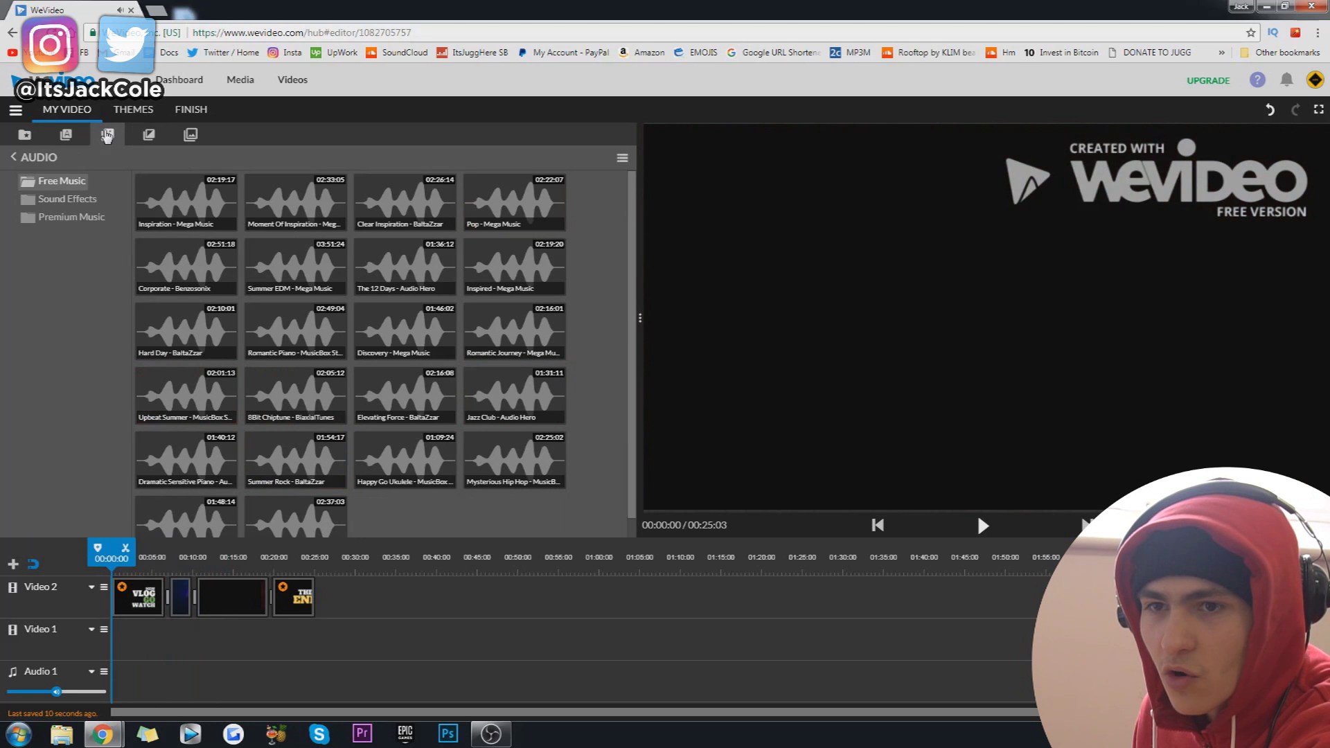
pyautogui.scroll(-1, 462, 433)
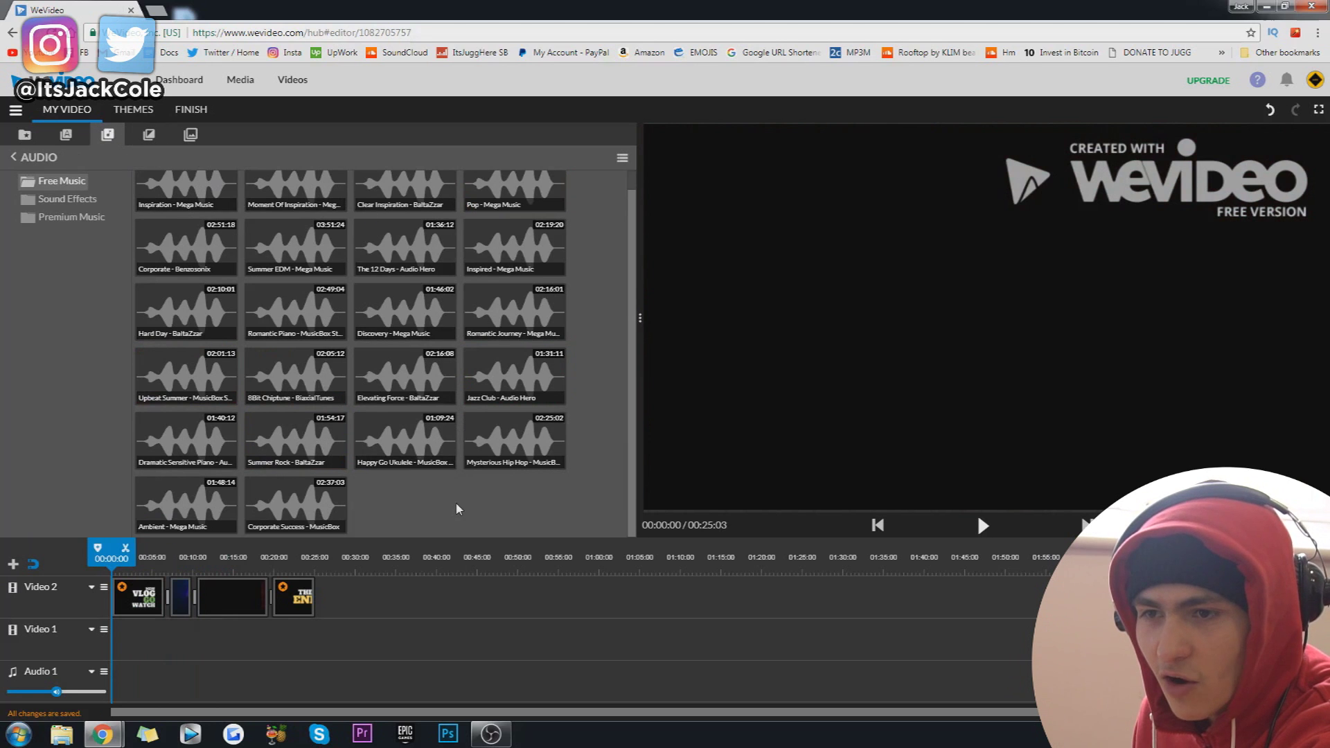
pyautogui.scroll(1, 347, 409)
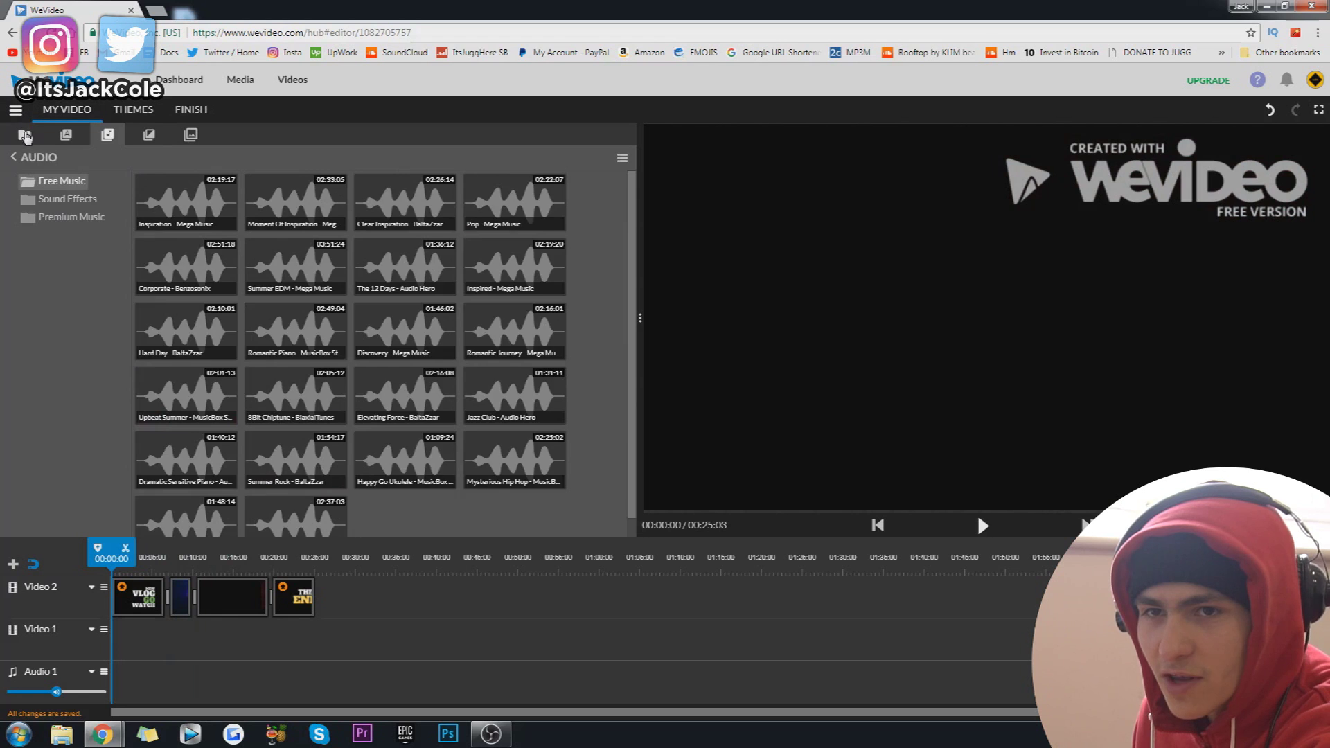
# Step: Import the music file Otis McDonald - Not For Nothing from the computer into My media
pyautogui.click(25, 137)
pyautogui.click(143, 159)
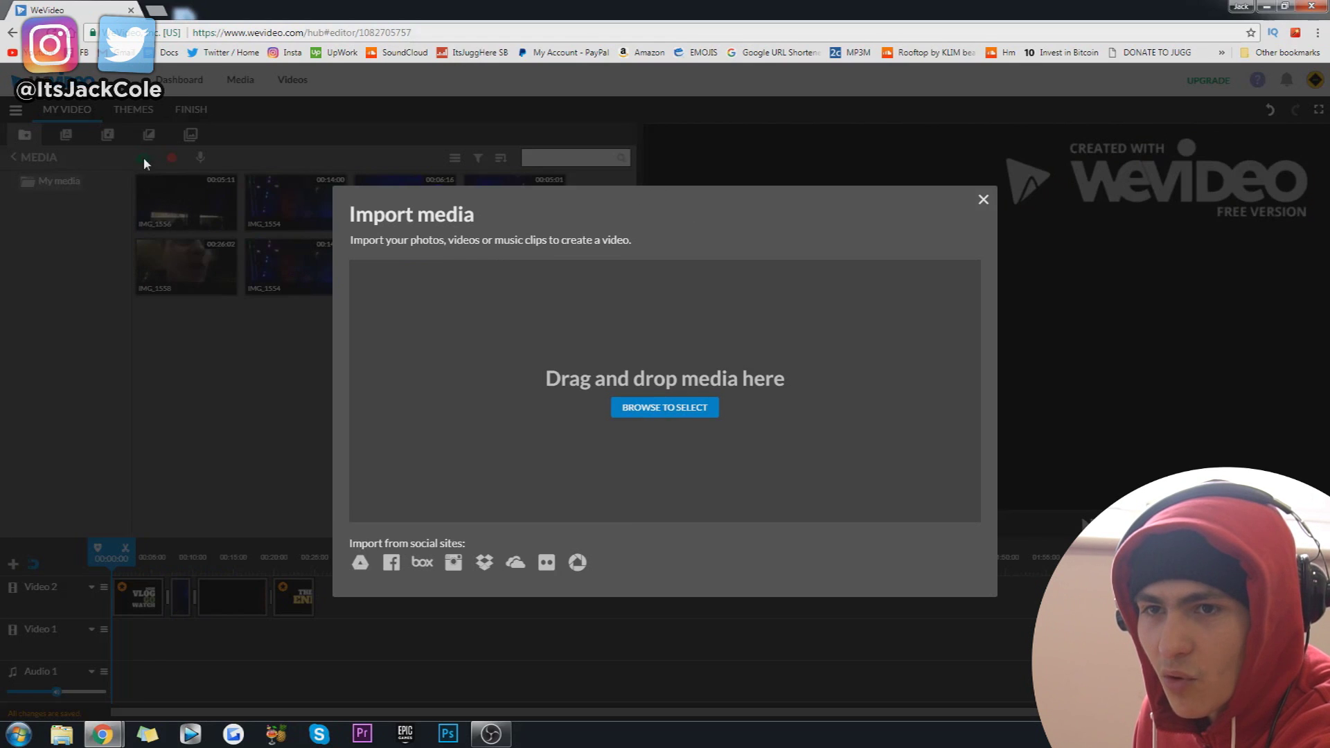
pyautogui.click(698, 410)
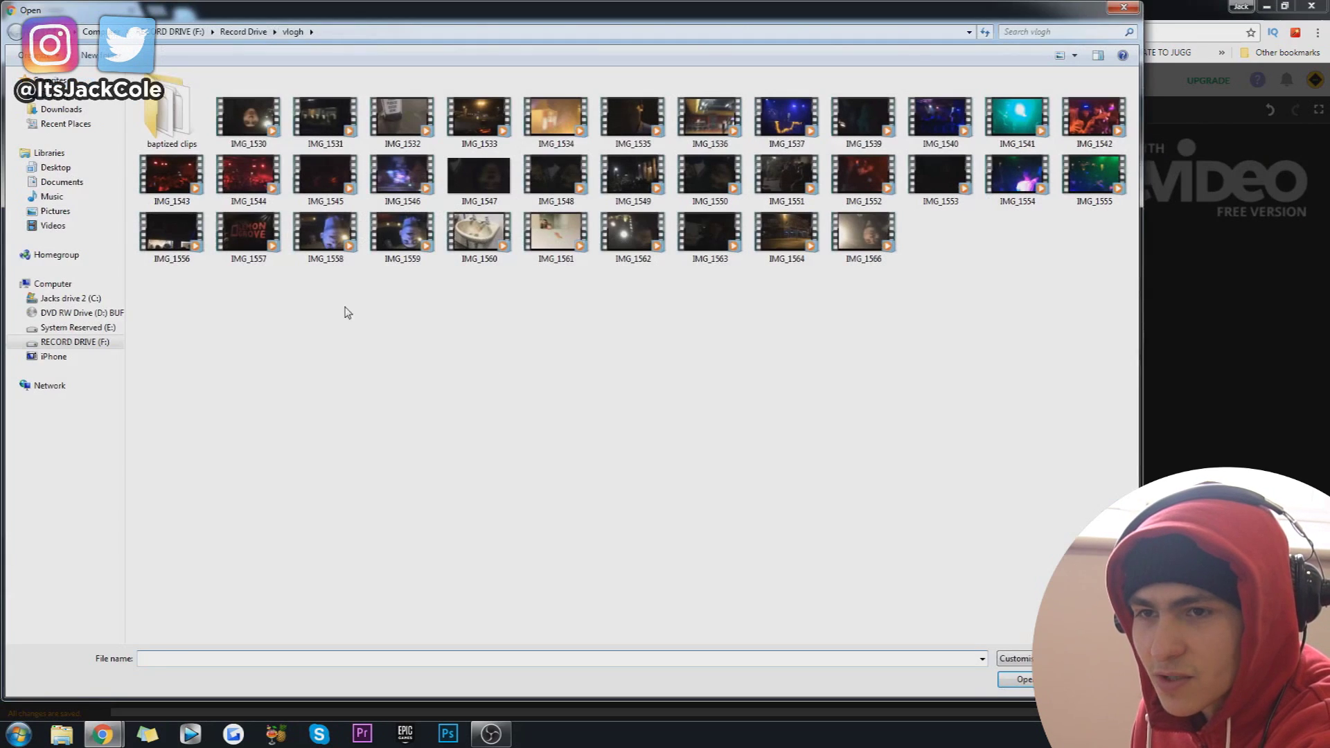
pyautogui.click(56, 94)
pyautogui.click(177, 322)
pyautogui.click(903, 318)
pyautogui.click(812, 114)
pyautogui.click(1024, 117)
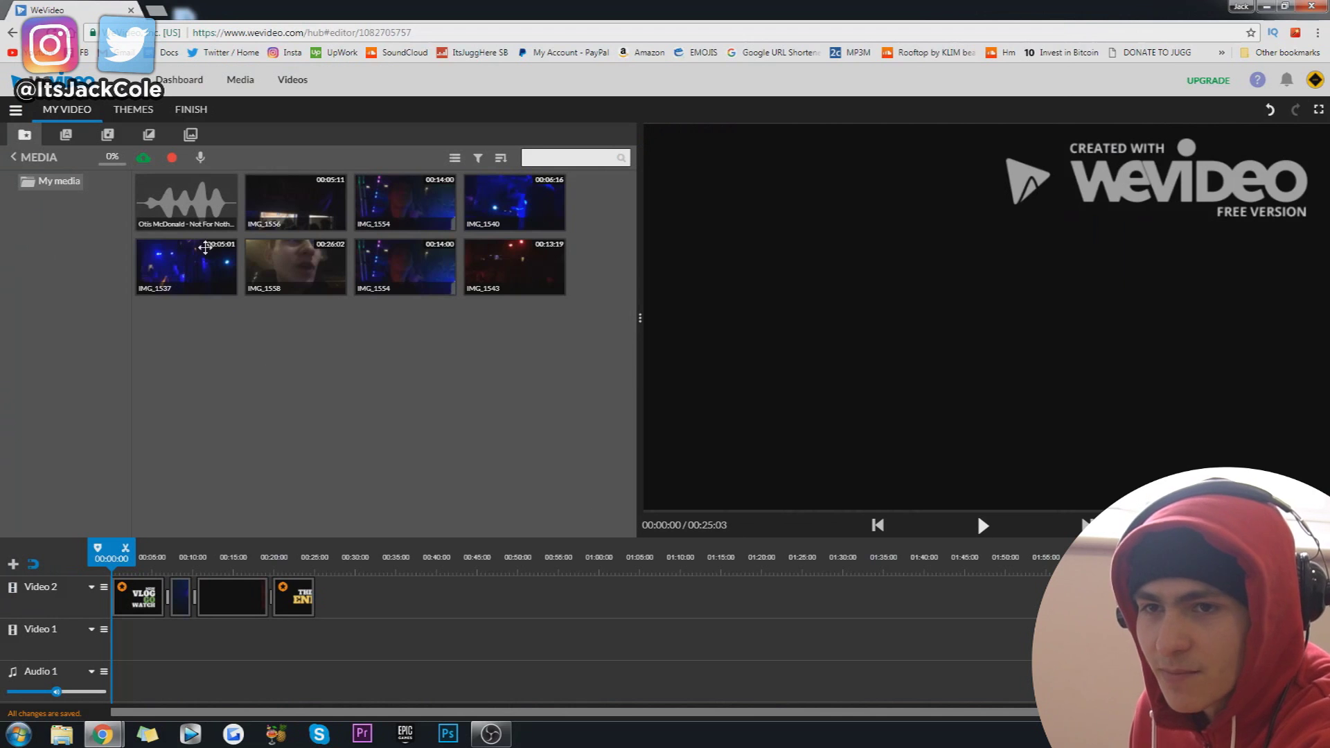
# Step: Try the imported Otis McDonald track on Audio 1 and delete it from the timeline again
pyautogui.moveTo(185, 202); pyautogui.dragTo(127, 647)
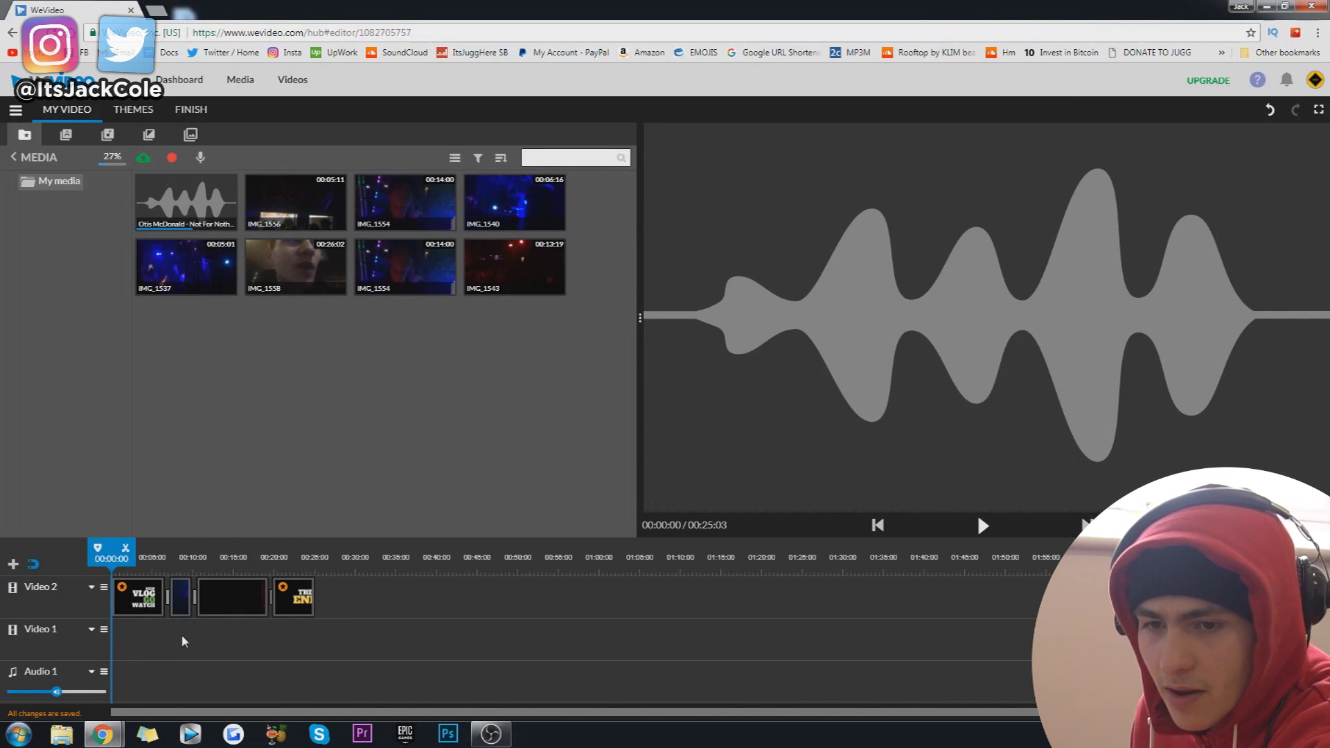
pyautogui.moveTo(176, 213); pyautogui.dragTo(132, 654)
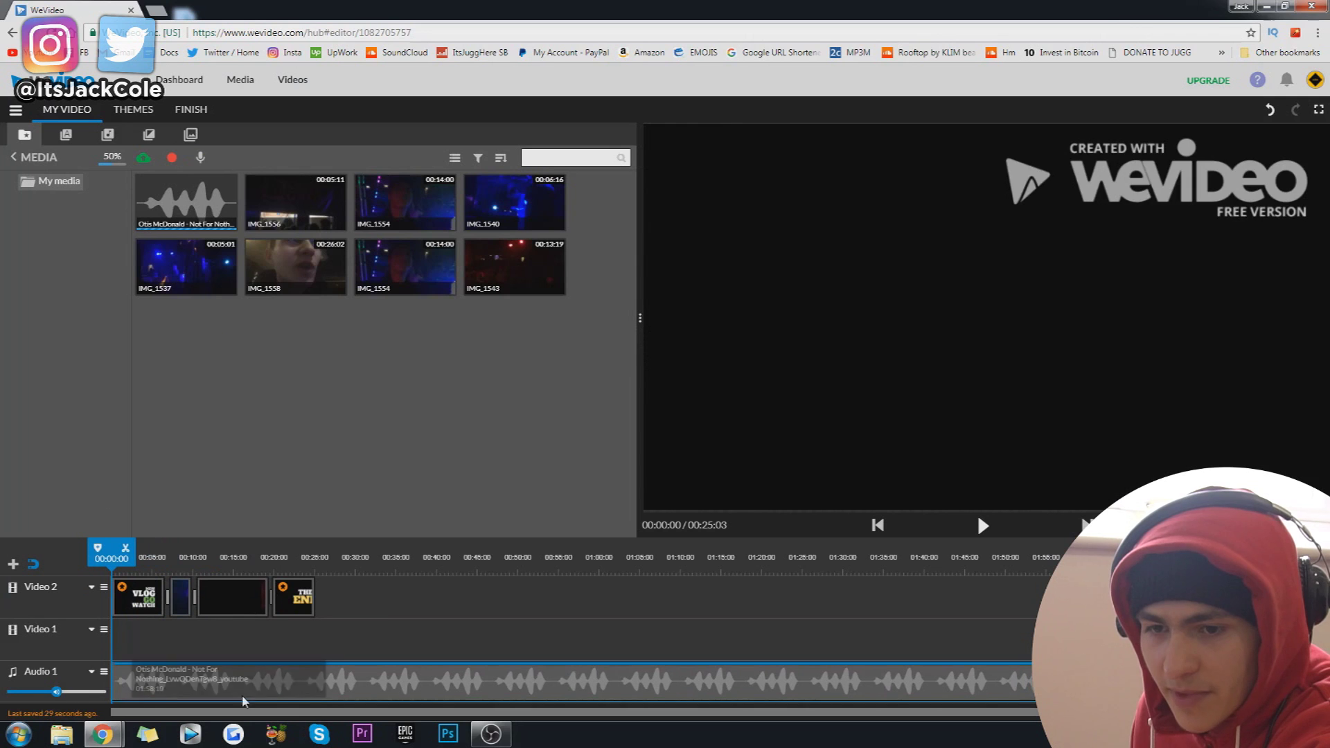
pyautogui.hotkey('ctrl', 'z')
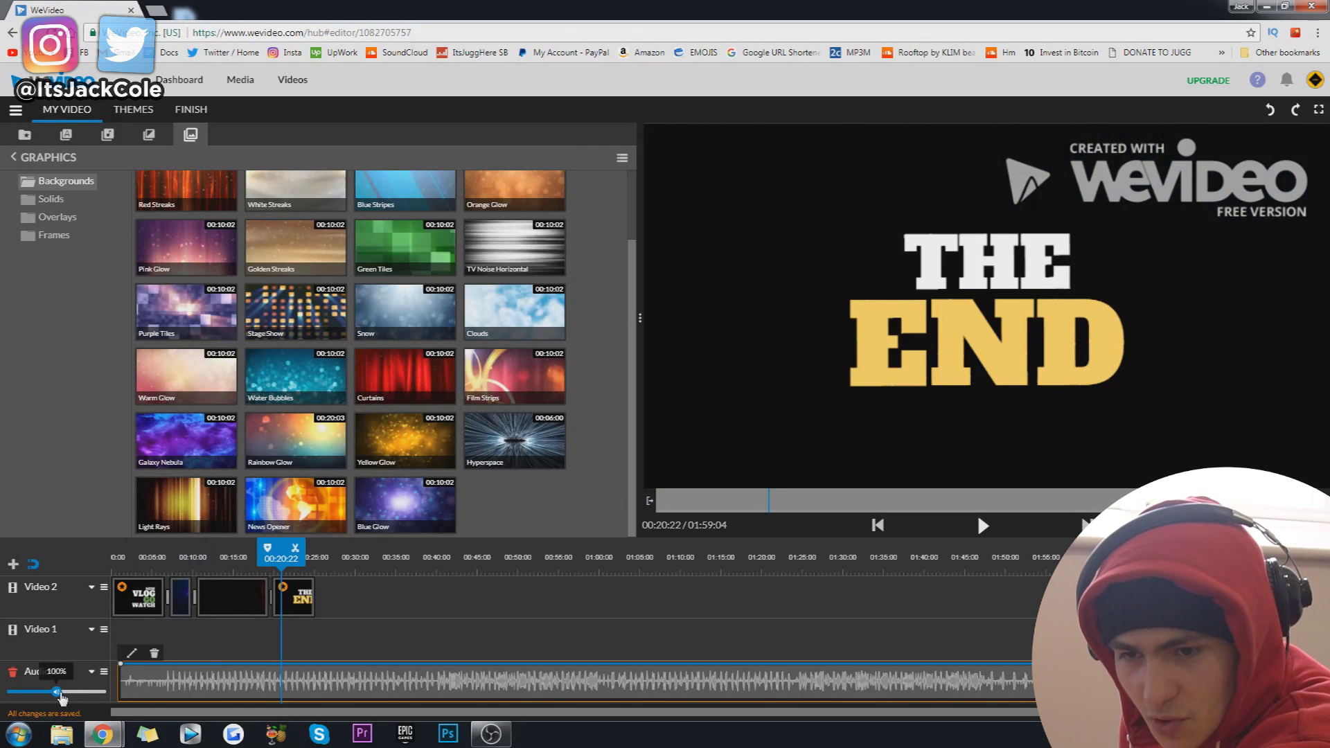
pyautogui.press('Delete')
# Step: Place the Bang overlay on Video 2 above the first clip, with the titles and clips on Video 1
pyautogui.click(187, 600)
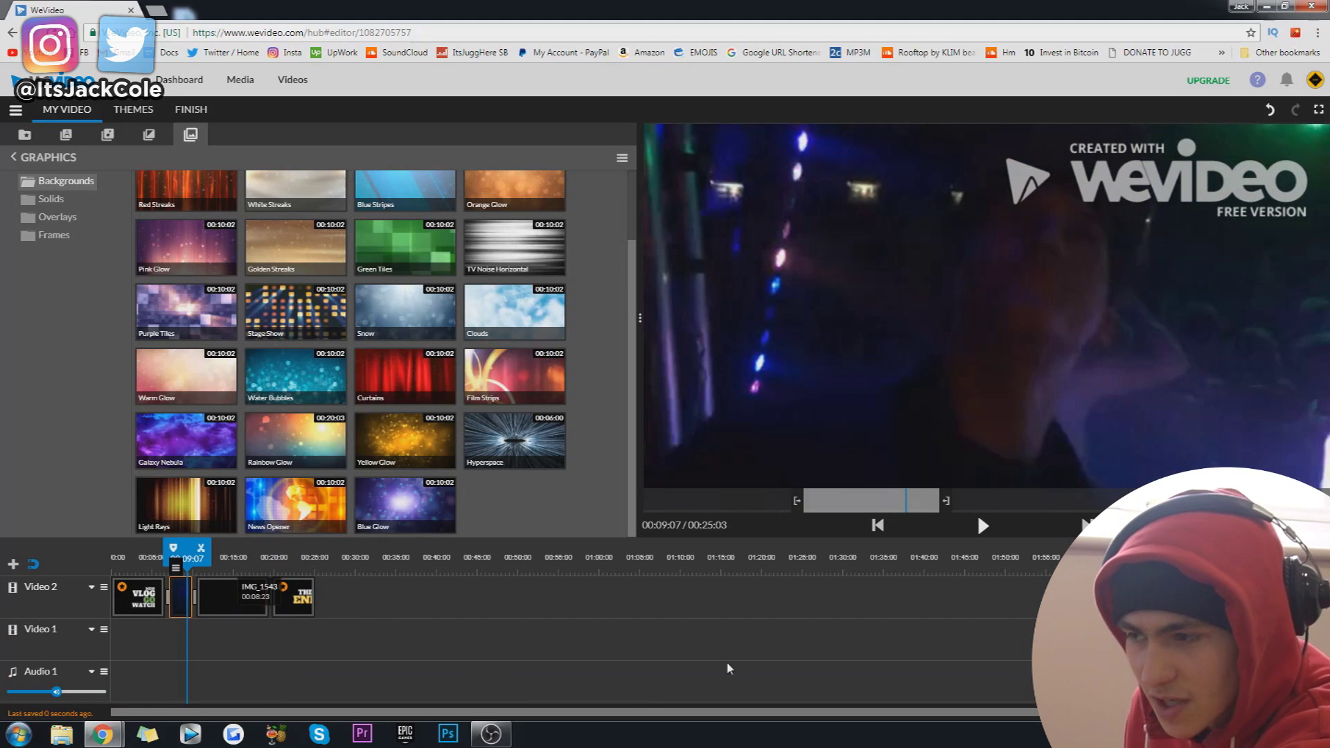
pyautogui.click(610, 634)
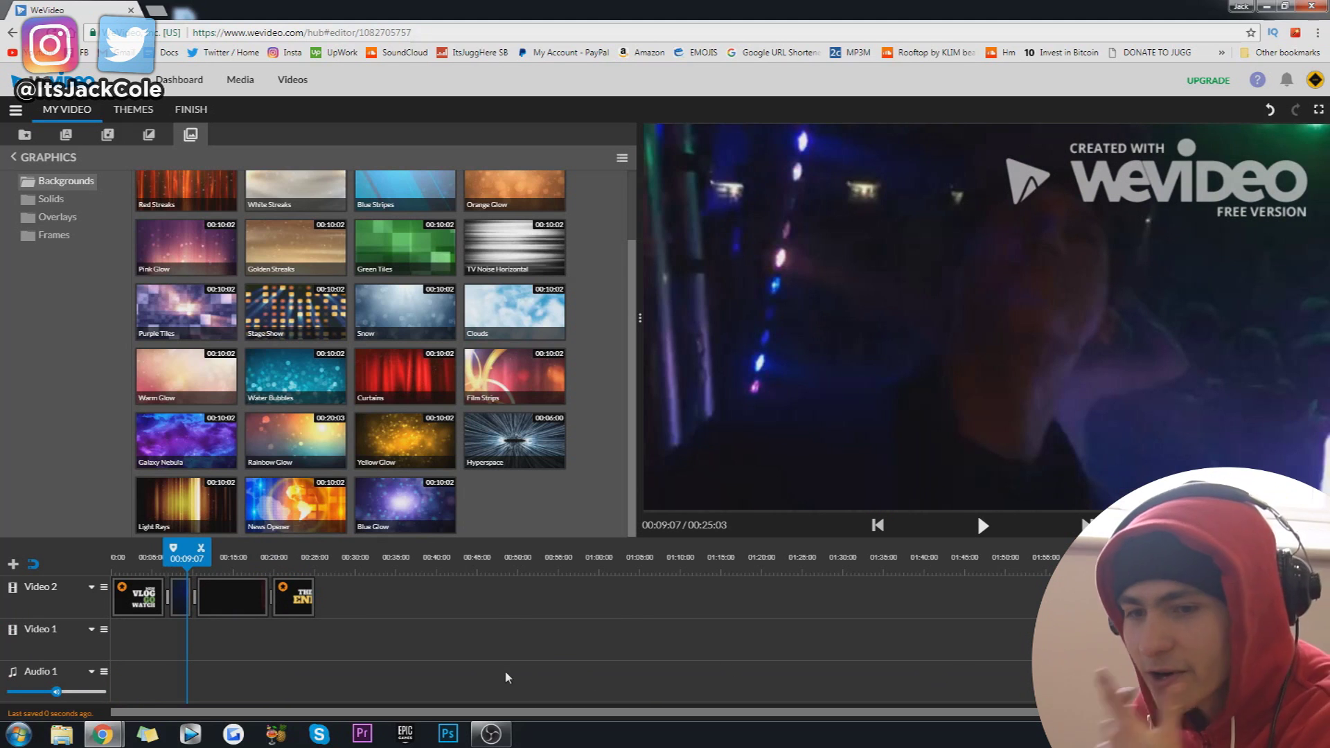
pyautogui.click(59, 217)
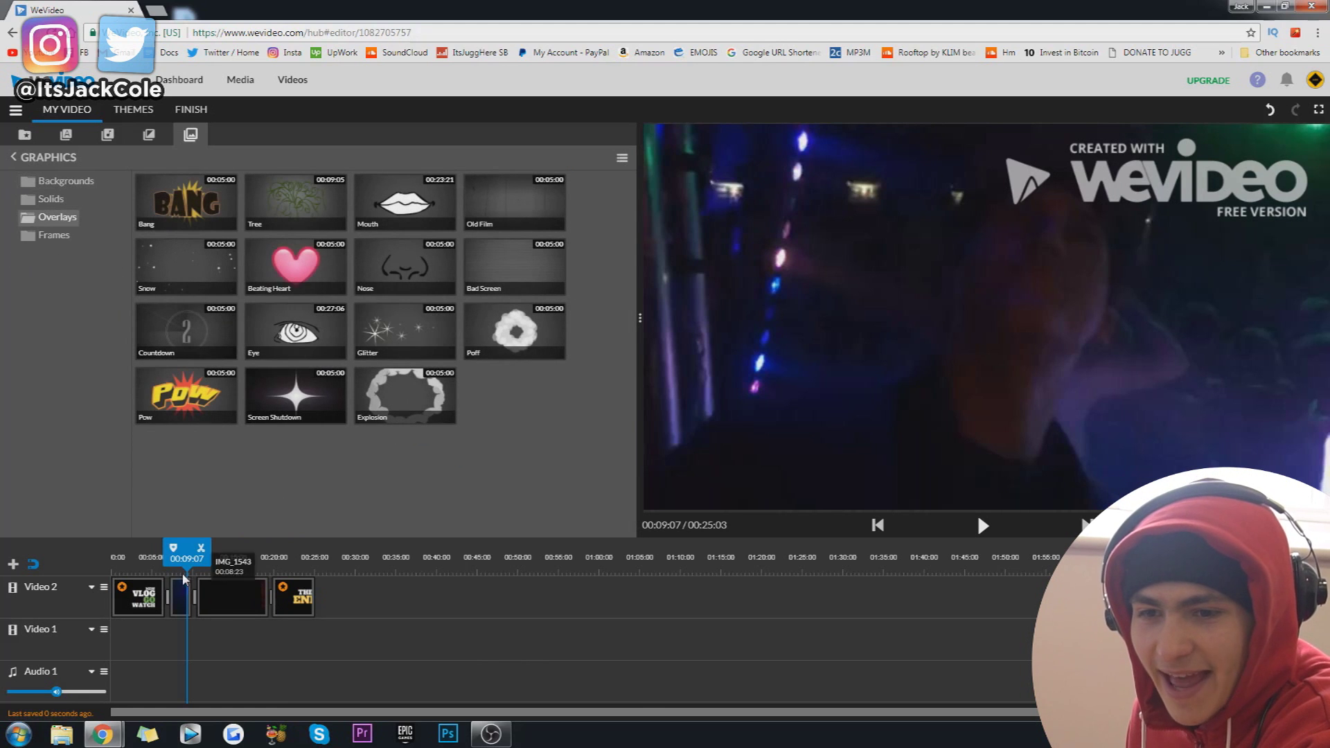
pyautogui.moveTo(197, 187); pyautogui.dragTo(192, 606)
pyautogui.moveTo(218, 243); pyautogui.dragTo(189, 603)
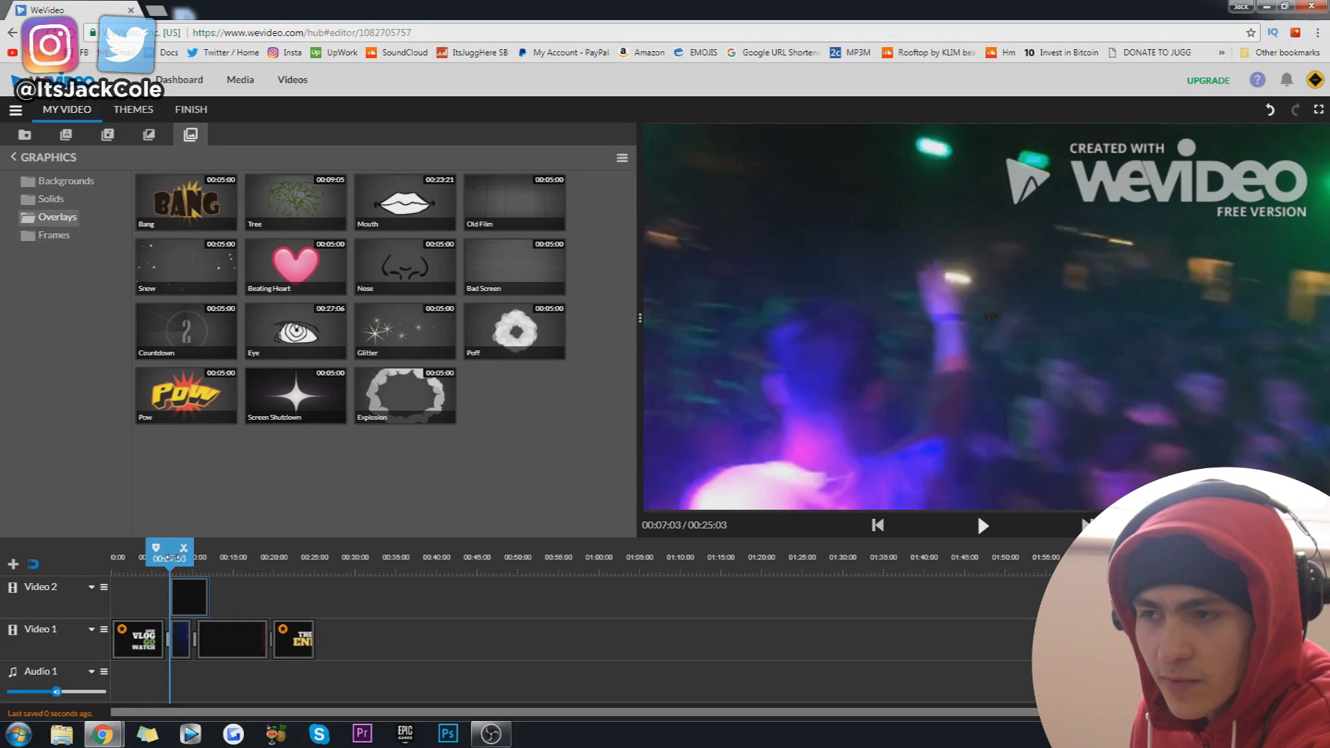
# Step: Play from the opening title through the overlay on the first clip to check how it appears
pyautogui.moveTo(172, 559); pyautogui.dragTo(134, 559)
pyautogui.press('space')
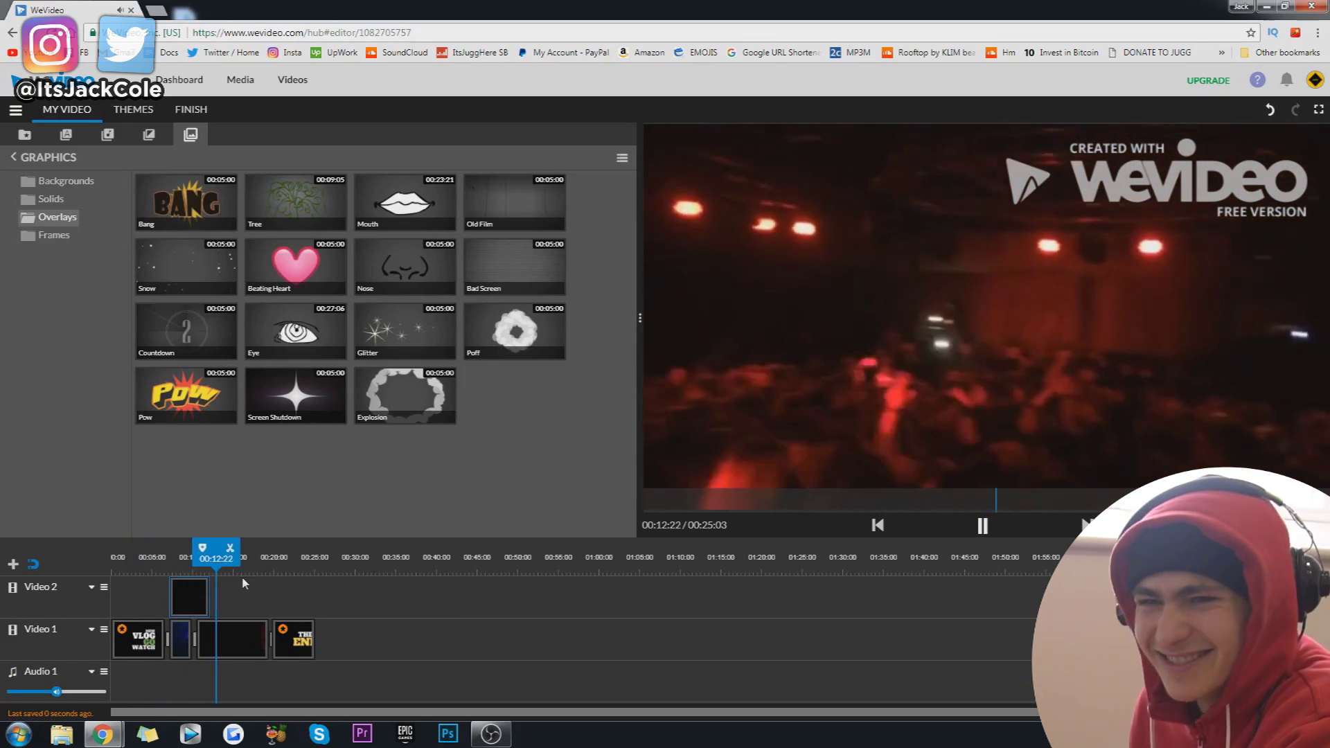
pyautogui.press('space')
# Step: Put the Countdown overlay at the start of Video 2, shift all other titles and clips to follow it, and play the result
pyautogui.moveTo(161, 337); pyautogui.dragTo(128, 596)
pyautogui.moveTo(363, 683); pyautogui.dragTo(182, 640)
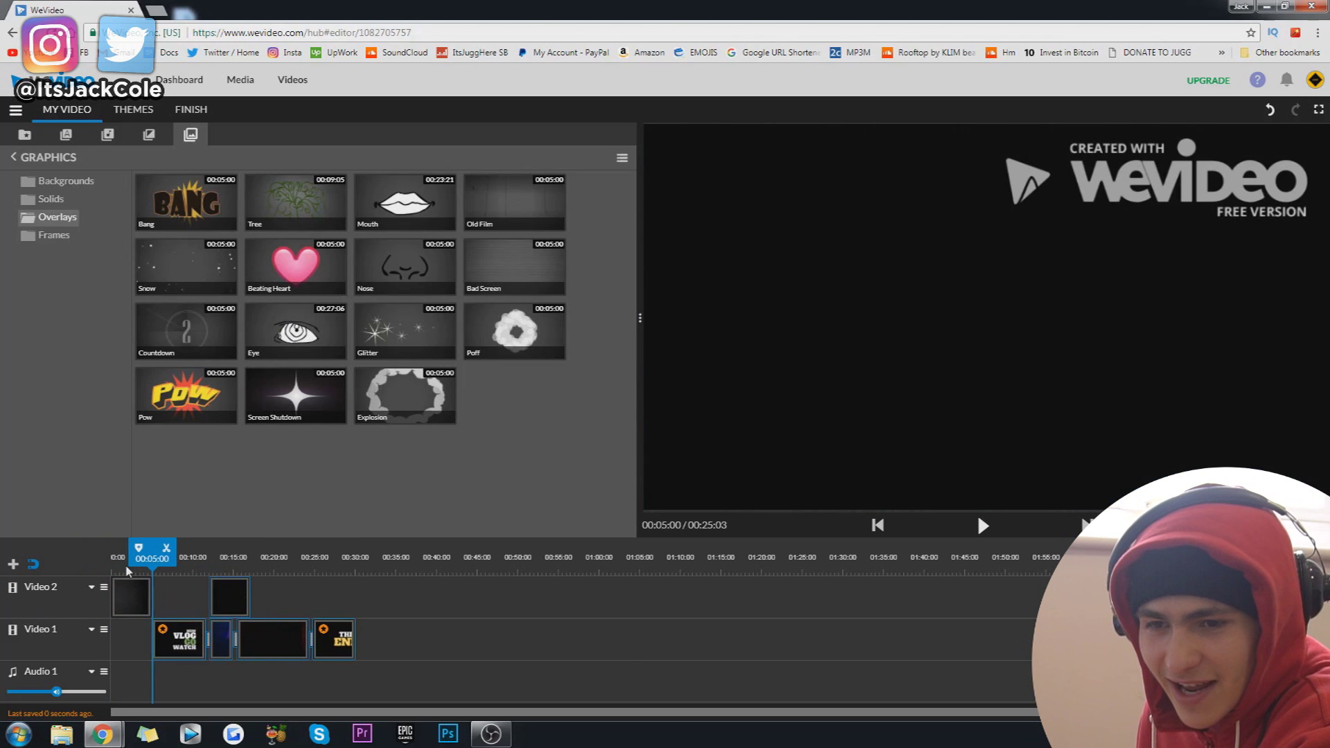
pyautogui.press('space')
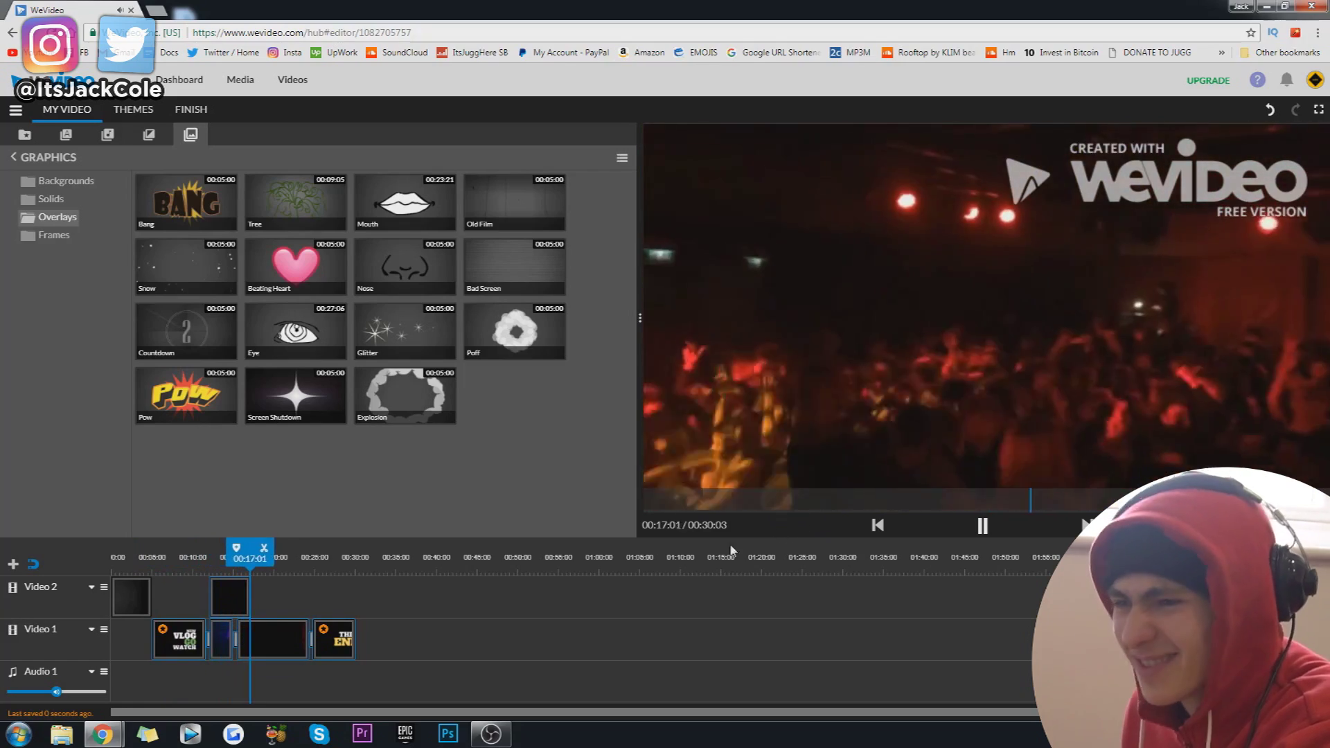
# Step: Place the Glitter overlay on Video 2 above the closing title and play the ending from just before it
pyautogui.press('space')
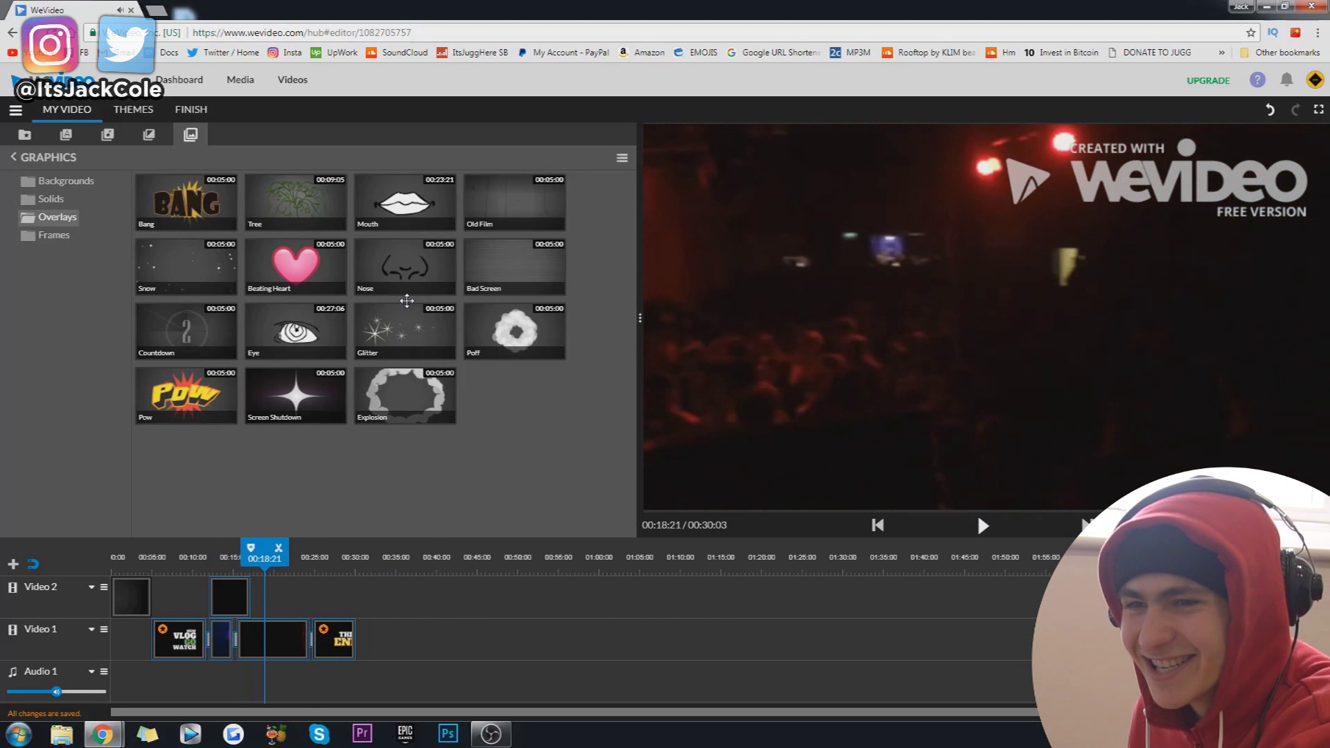
pyautogui.moveTo(387, 319); pyautogui.dragTo(333, 605)
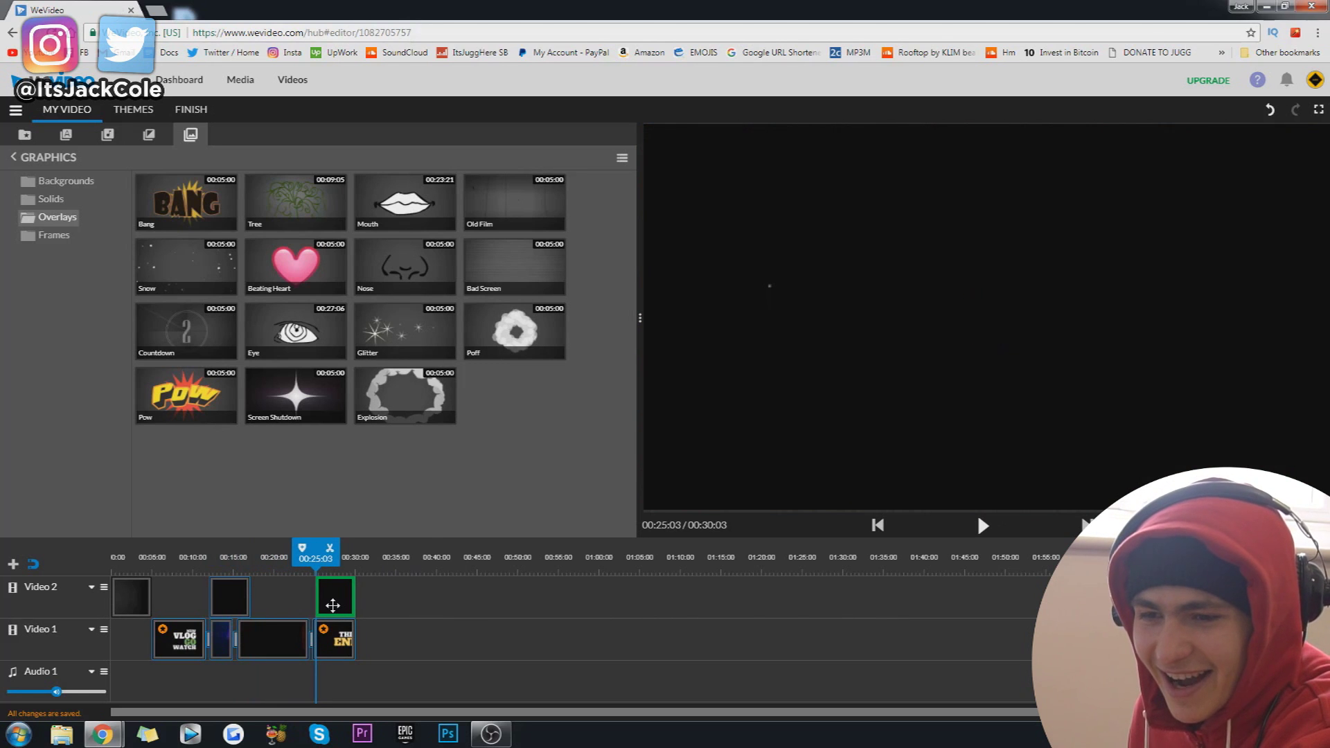
pyautogui.moveTo(313, 558); pyautogui.dragTo(302, 559)
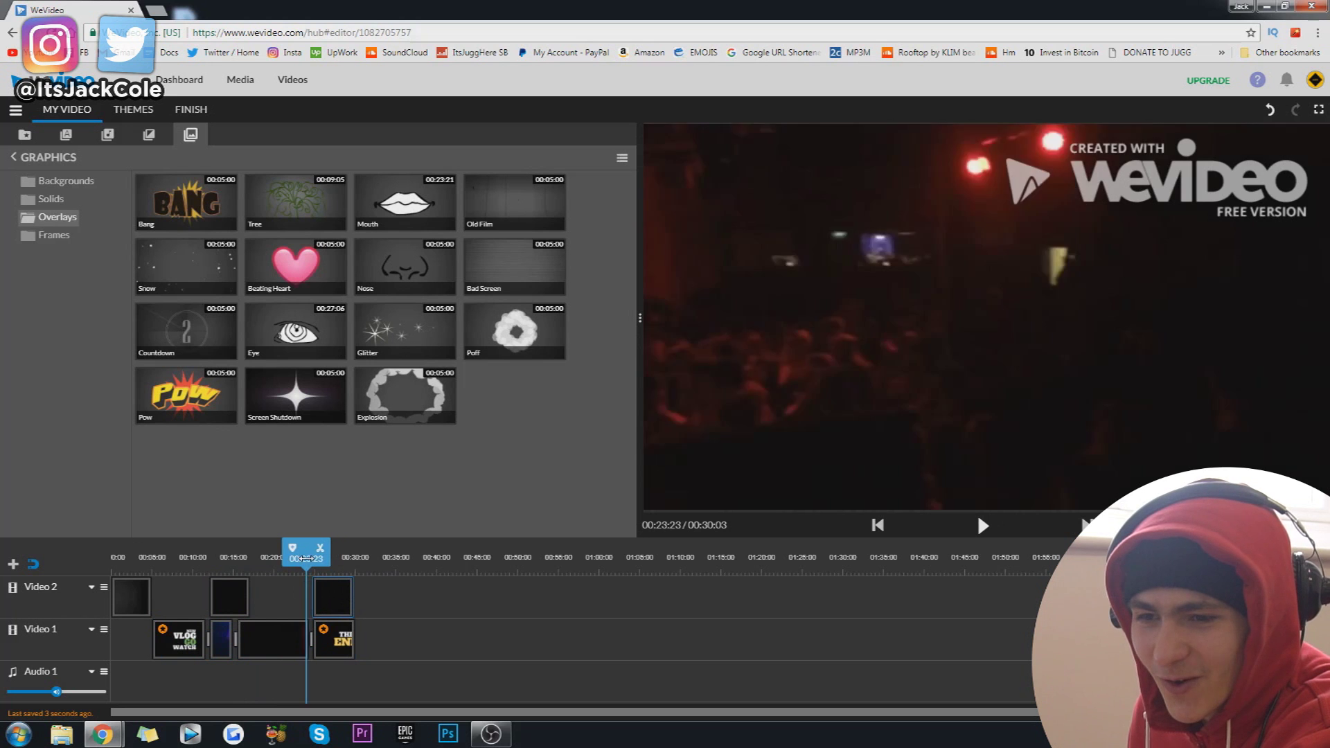
pyautogui.press('space')
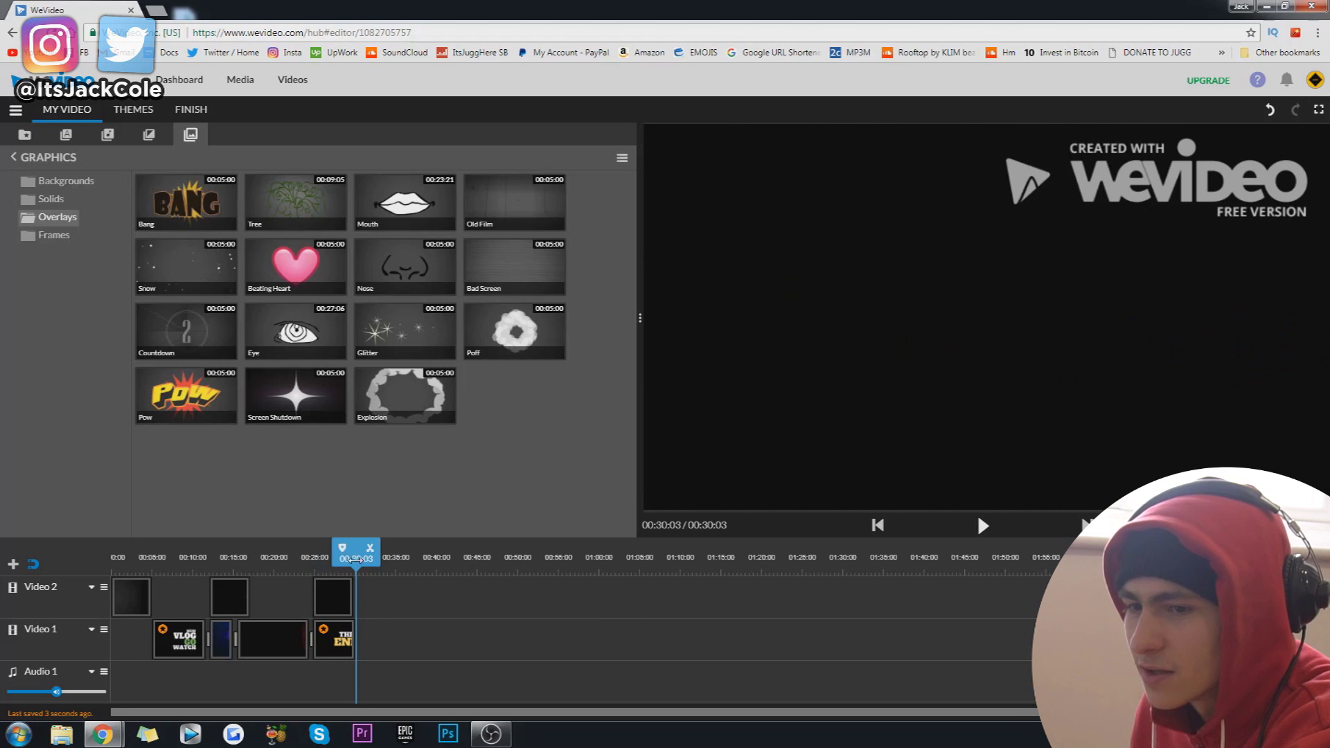
# Step: Play the video from the very beginning through the countdown, opening title and Bang overlay to review the edit
pyautogui.moveTo(355, 560); pyautogui.dragTo(111, 560)
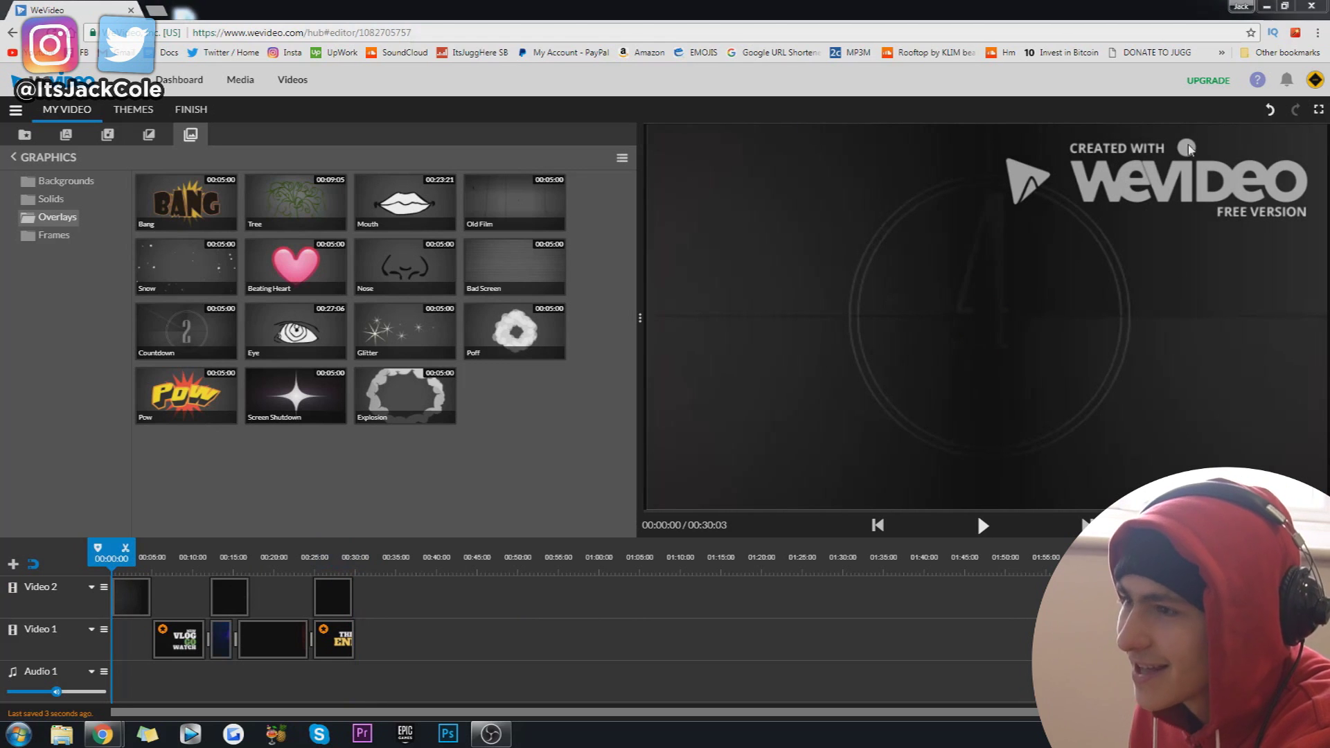
pyautogui.press('space')
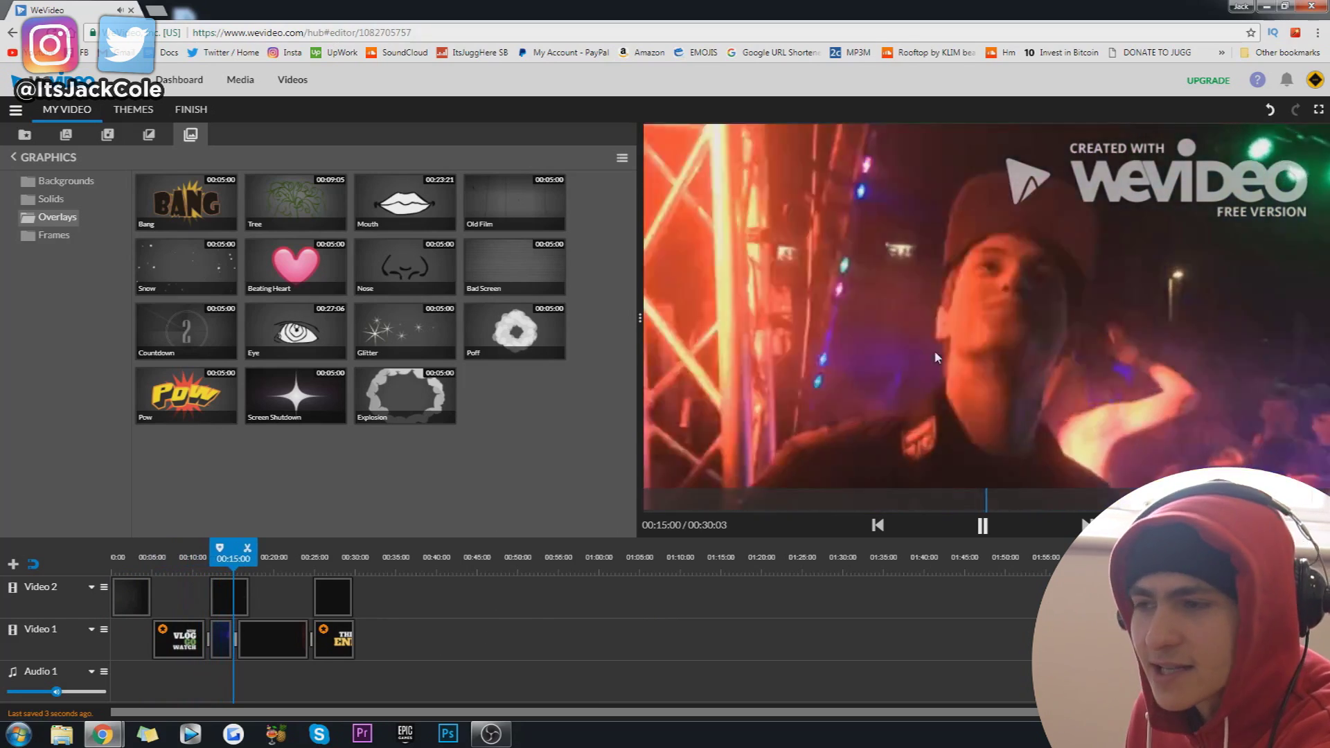
pyautogui.click(908, 362)
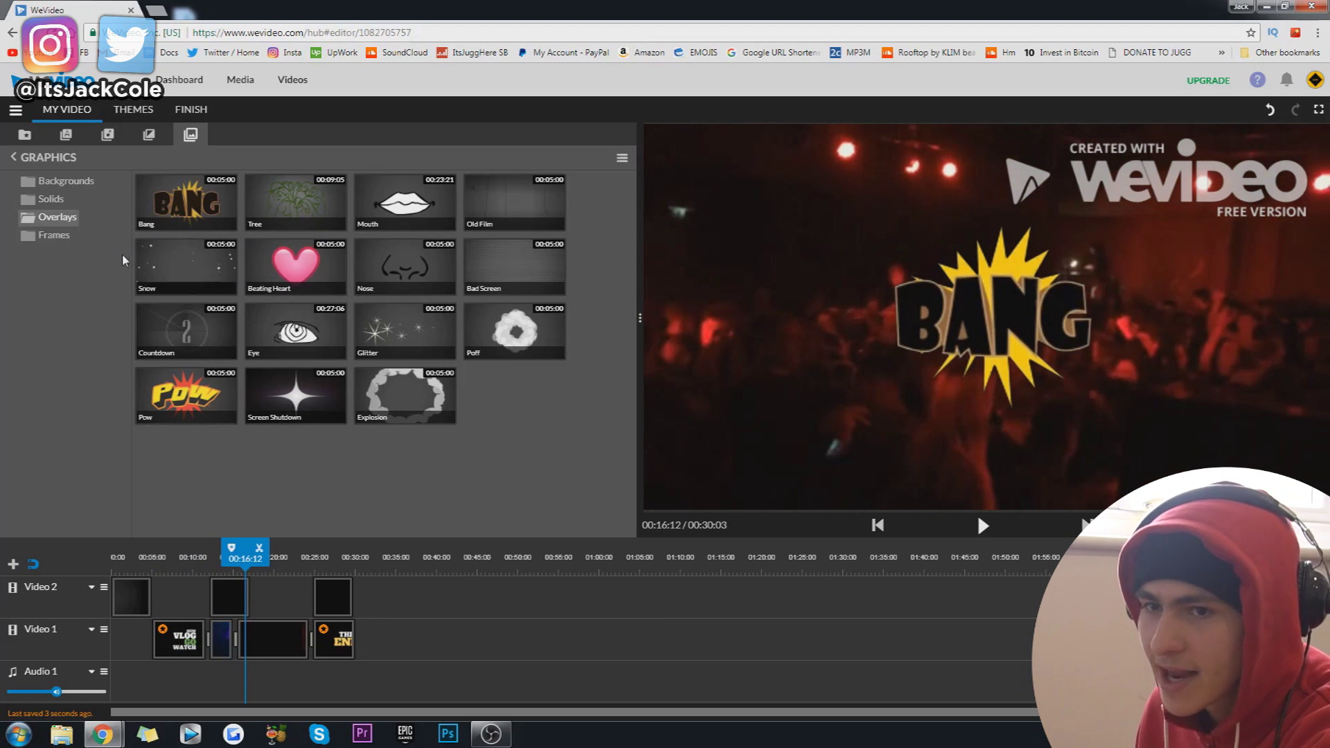
# Step: Place the Snow overlay on Video 2 directly after the Bang overlay, above the second clip, and preview it
pyautogui.moveTo(159, 261); pyautogui.dragTo(270, 595)
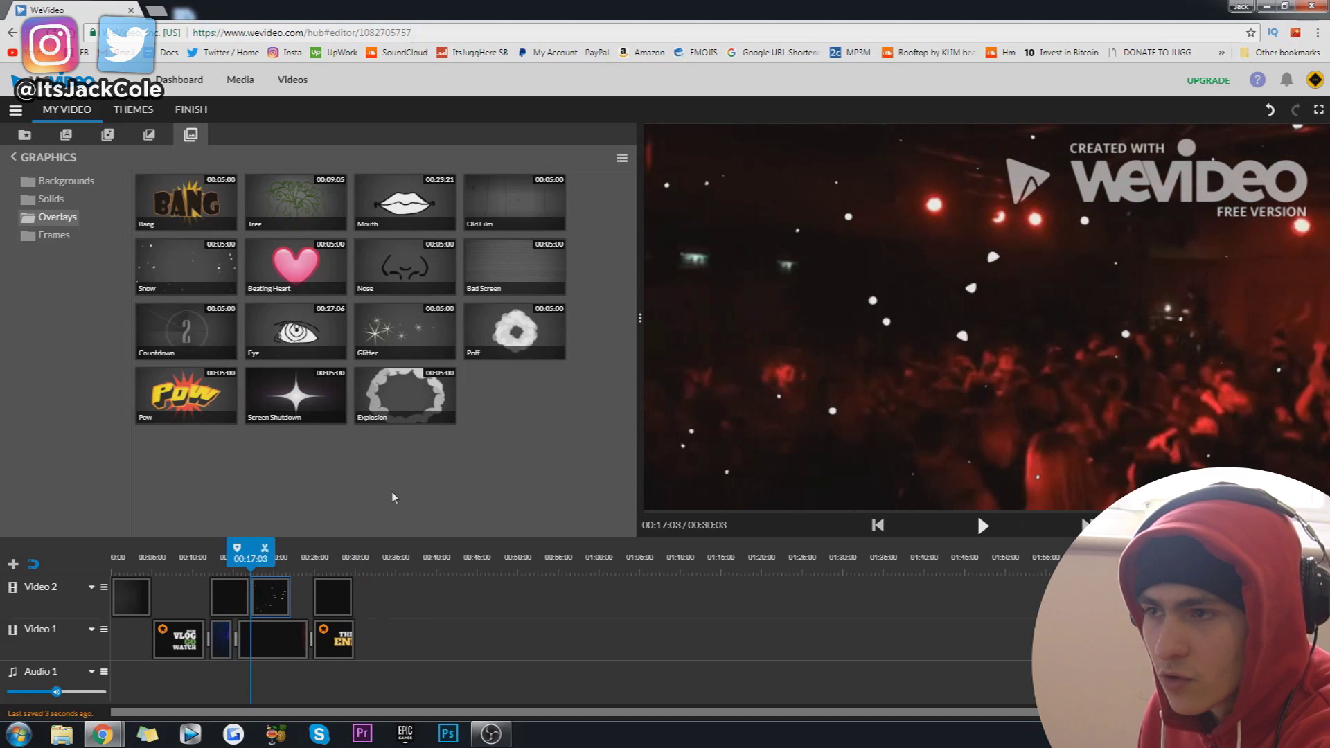
pyautogui.click(1125, 334)
pyautogui.click(893, 396)
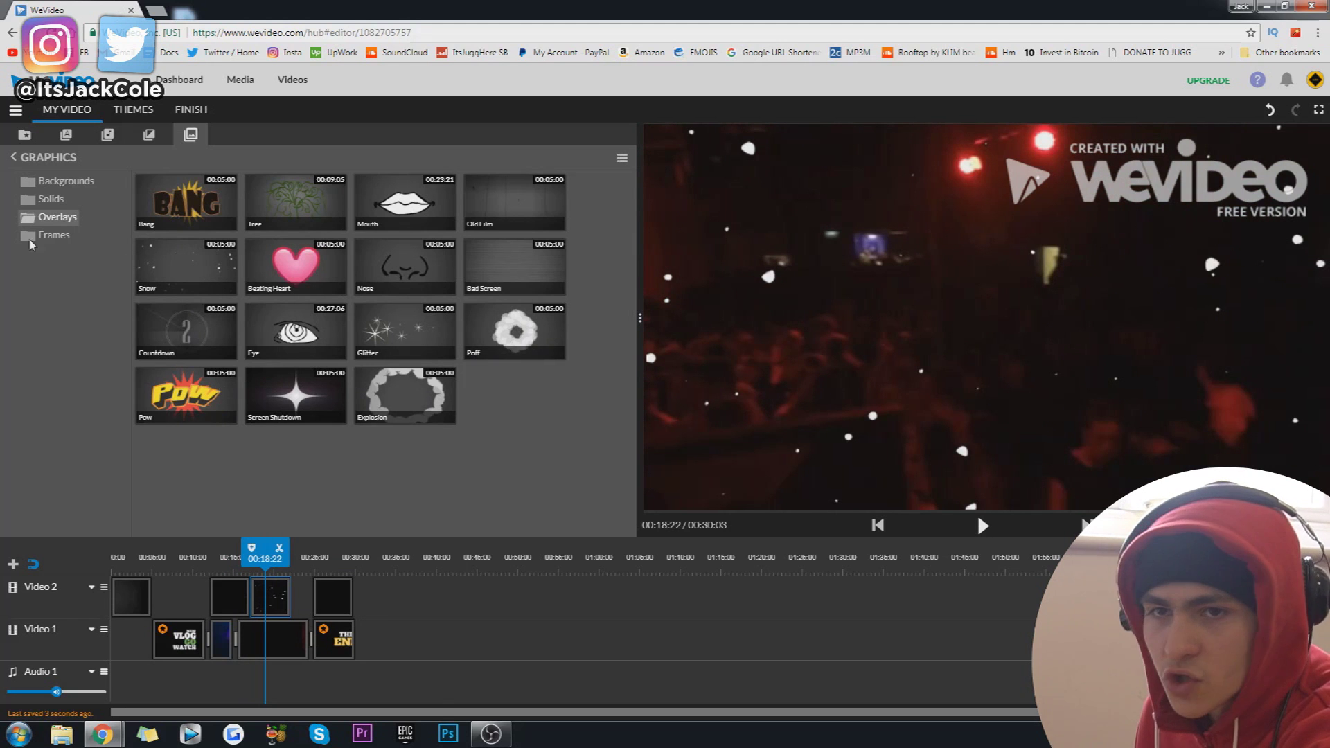
# Step: Look through the Solids, Frames and Backgrounds collections in the graphics library
pyautogui.click(52, 200)
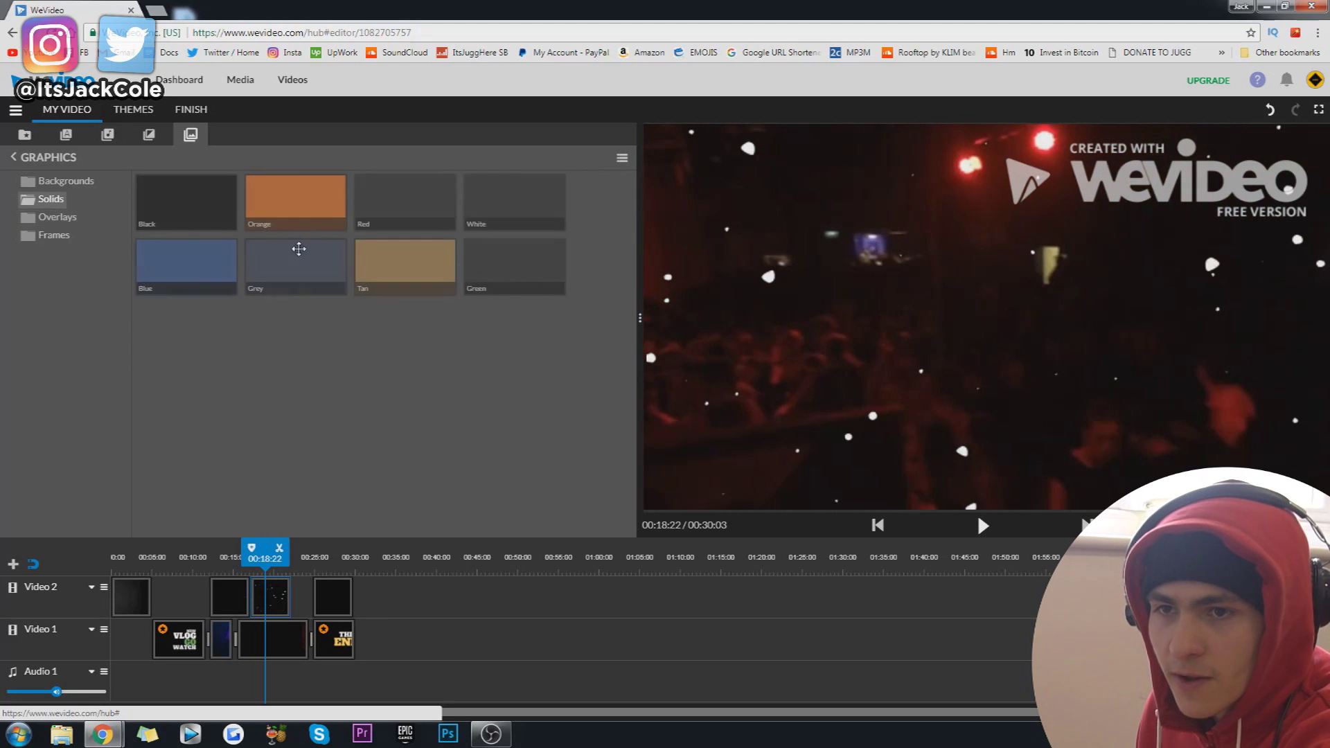
pyautogui.click(60, 238)
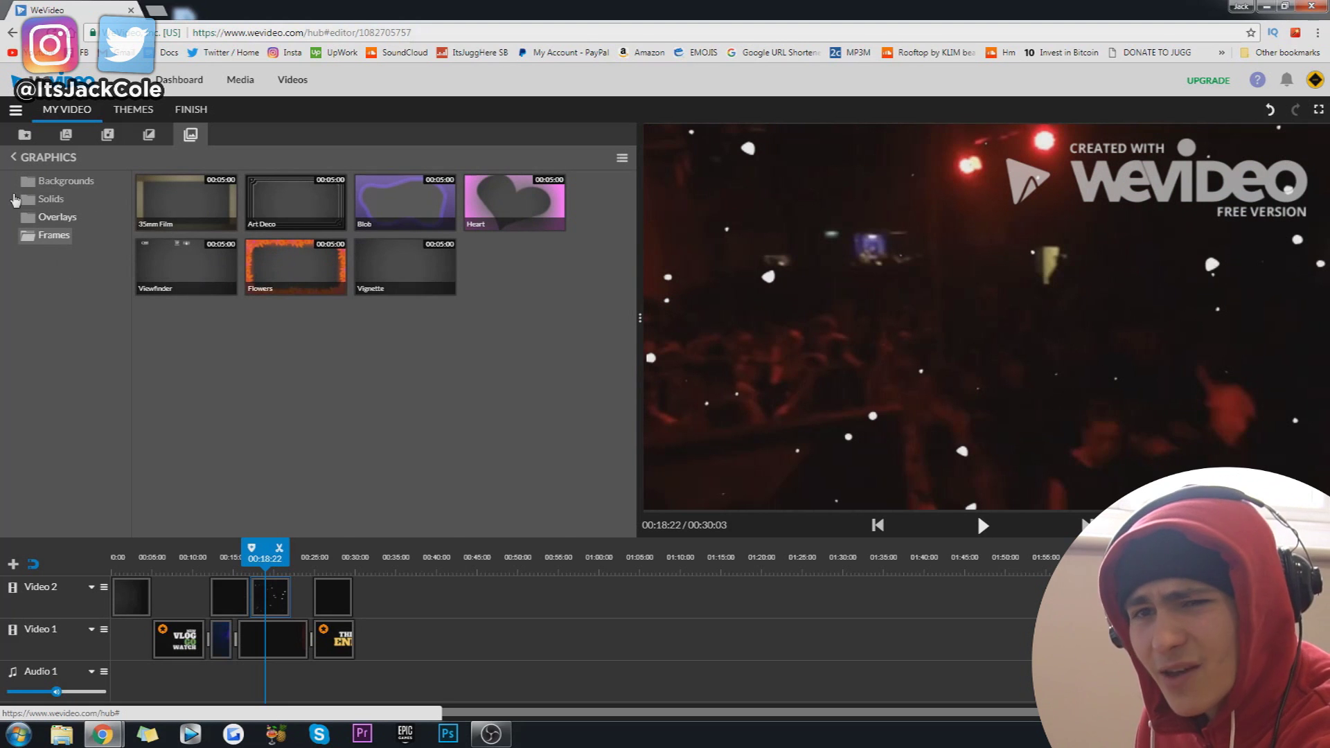
pyautogui.click(41, 181)
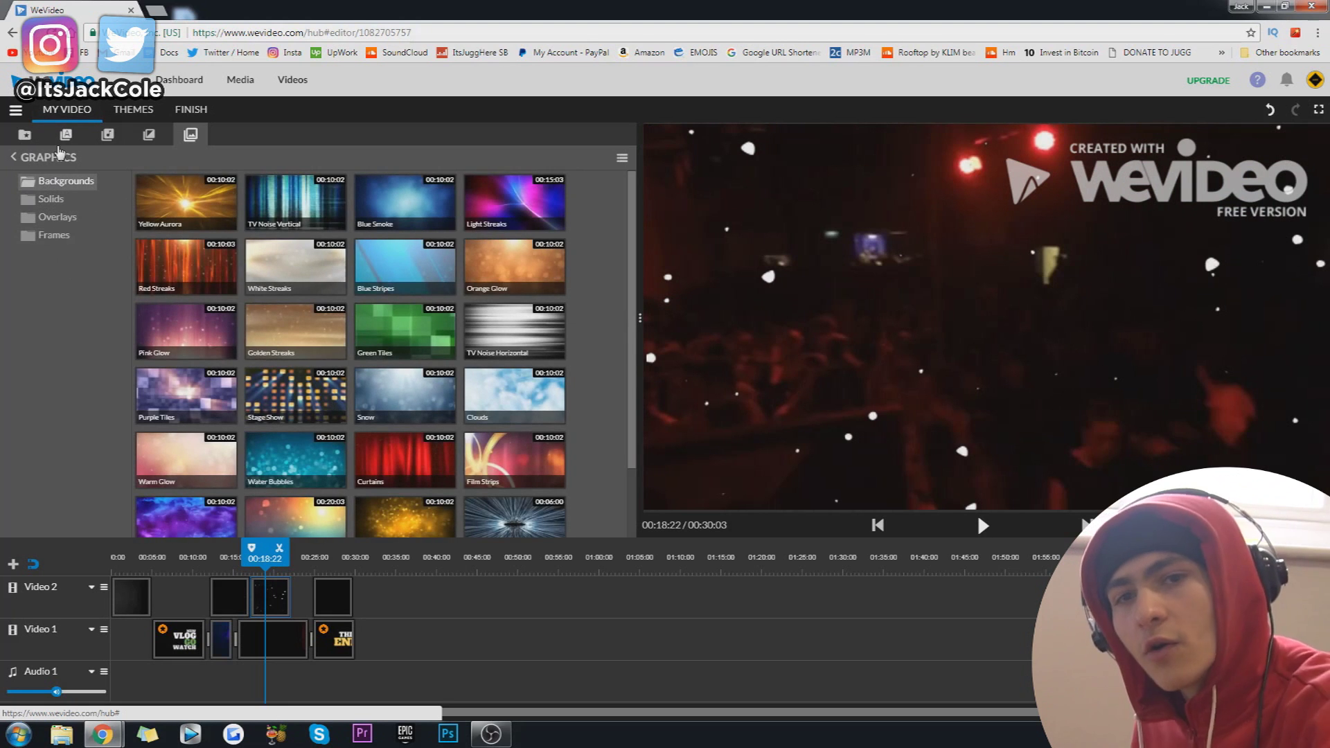